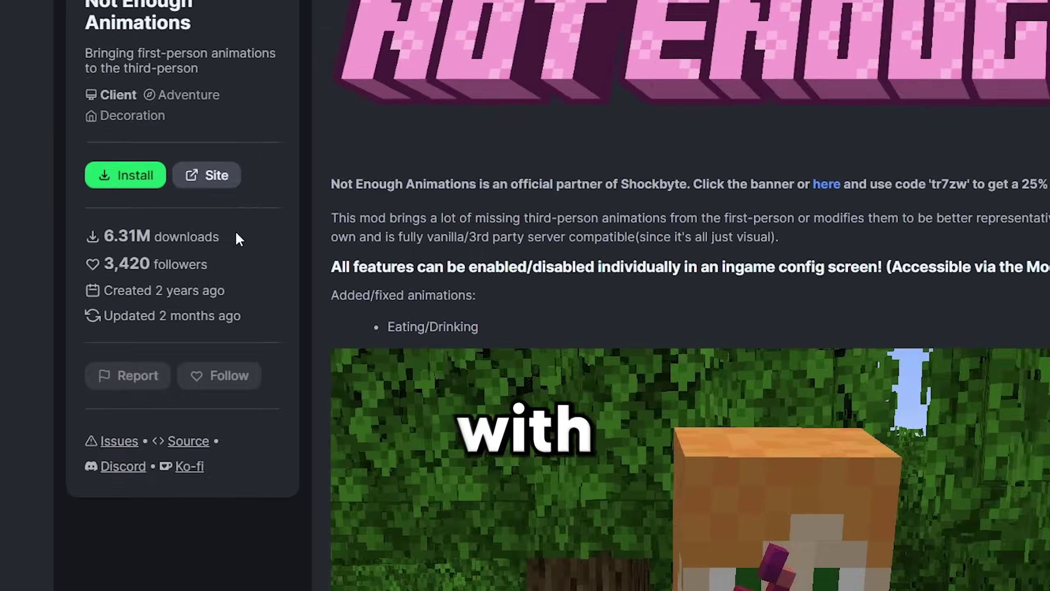
Scroll the download-sorted Modrinth mod list down to mods with about 1.27M downloads
{"action": "left_click_drag", "start_coordinate": [235, 231], "coordinate": [229, 267]}
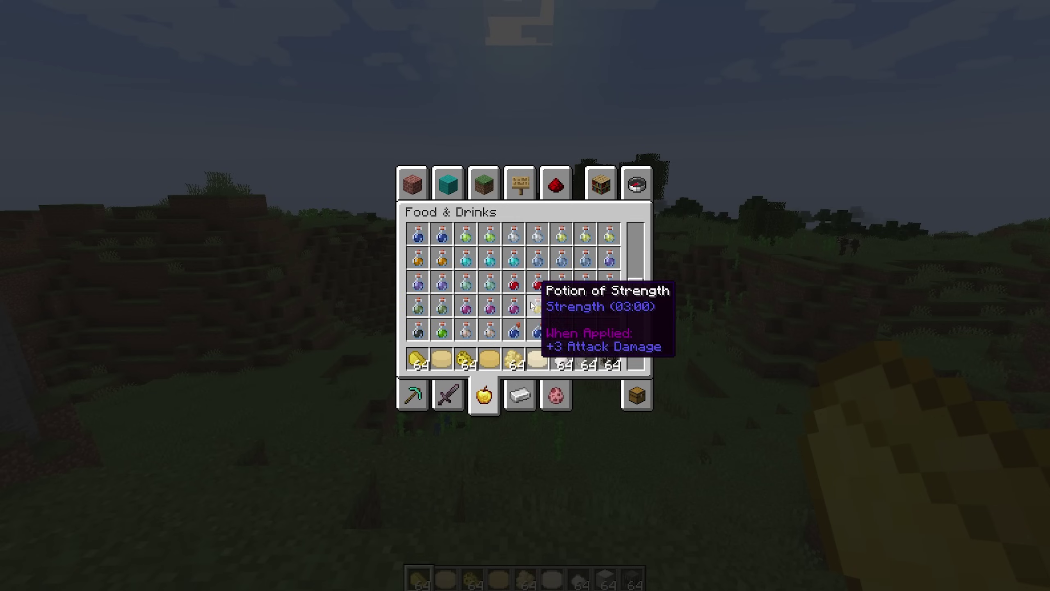
{"action": "scroll", "coordinate": [558, 312], "scroll_direction": "down", "scroll_amount": 2}
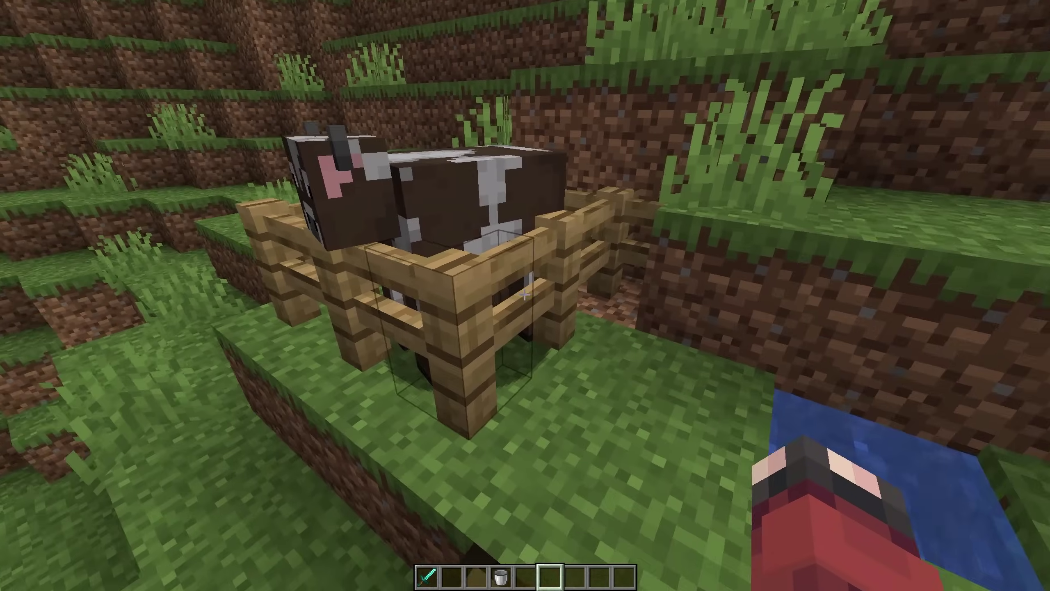
Fill the empty bucket from the water pool and put planks into the hotbar
{"action": "key", "text": "3"}
{"action": "right_click", "coordinate": [524, 294]}
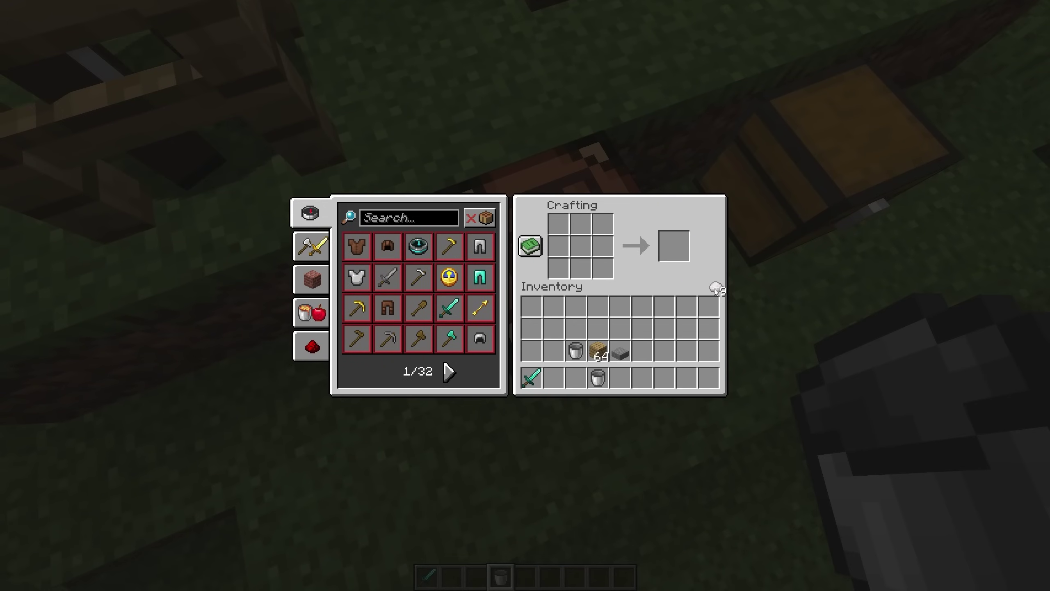
{"action": "key", "text": "e"}
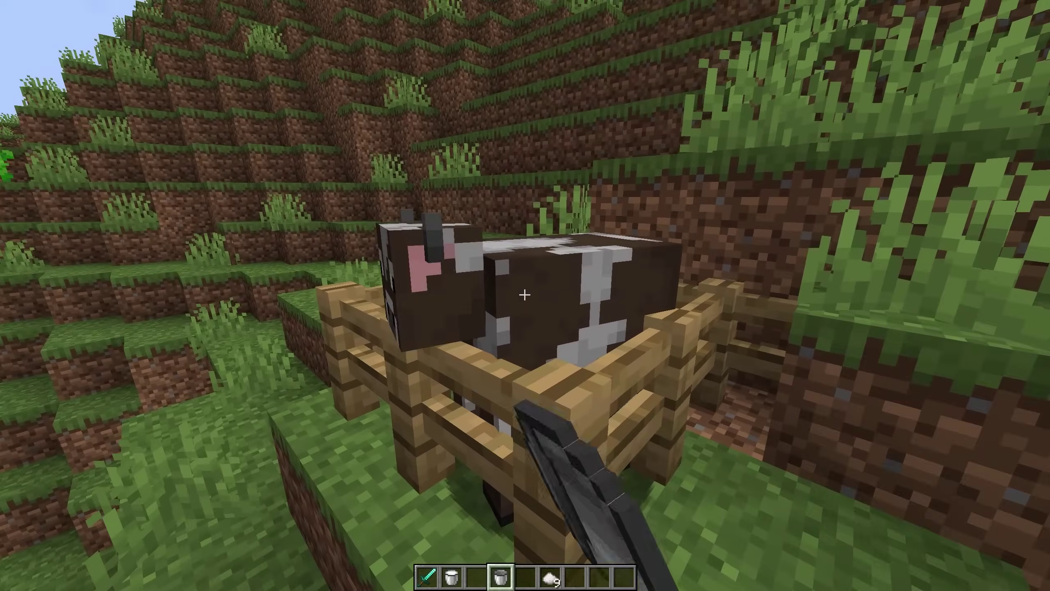
{"action": "key", "text": "e"}
{"action": "left_click", "coordinate": [513, 362]}
{"action": "left_click", "coordinate": [492, 359]}
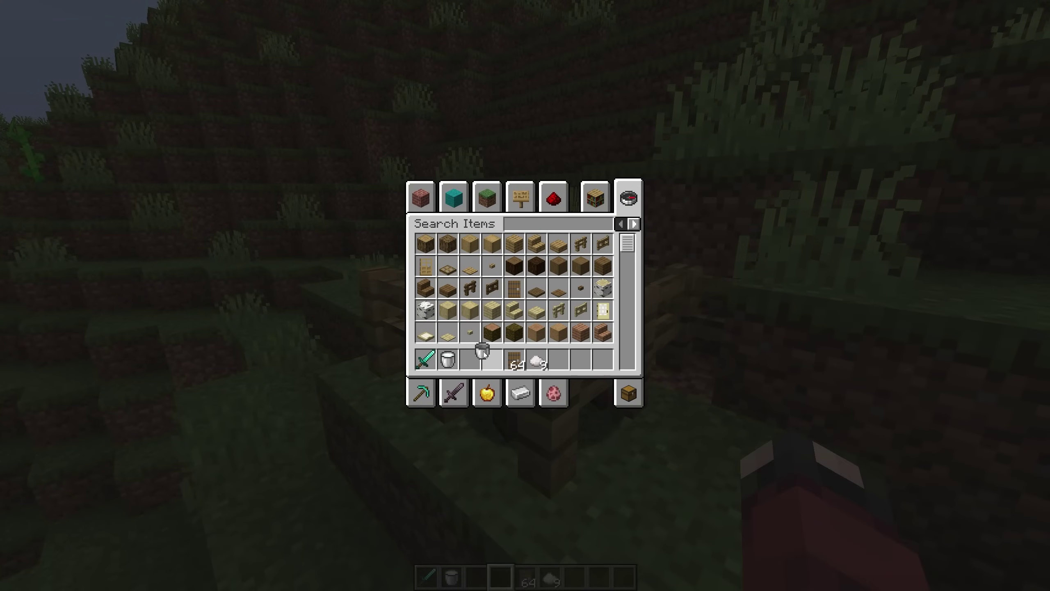
{"action": "key", "text": "e"}
Kill the penned cow with the diamond sword for raw beef
{"action": "key", "text": "e"}
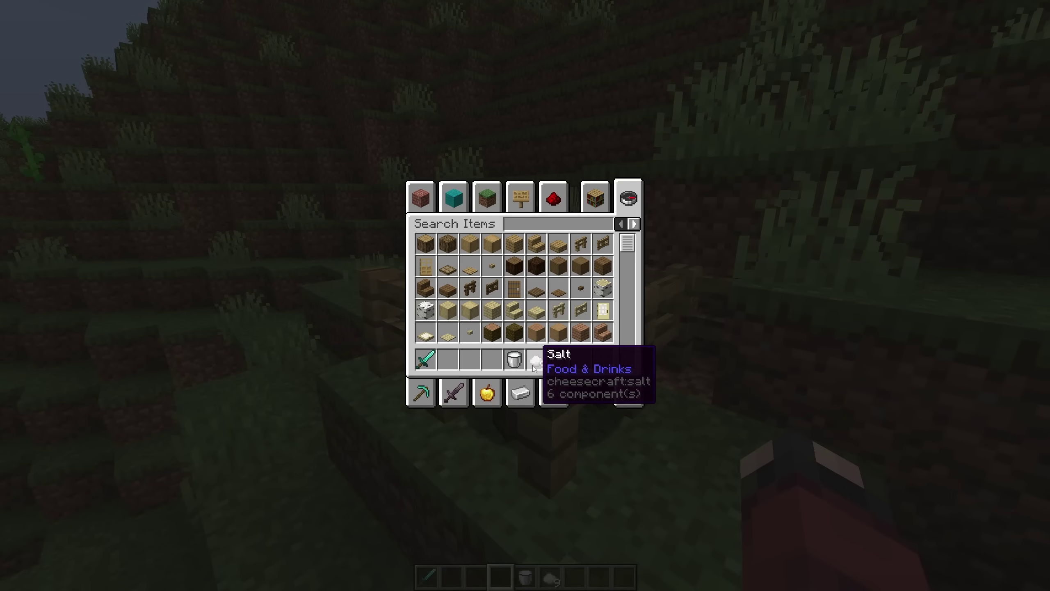
{"action": "key", "text": "e"}
{"action": "key", "text": "1"}
{"action": "left_click", "coordinate": [524, 294]}
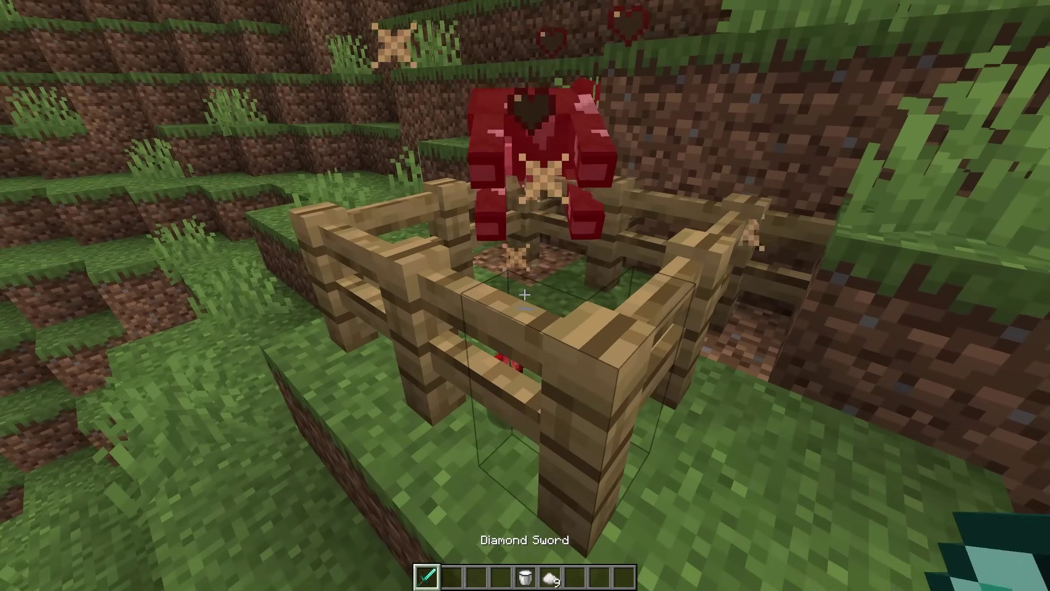
Craft a cheese wheel at the crafting table and search the recipe book for 'cas'
{"action": "key", "text": "e"}
{"action": "key", "text": "e"}
{"action": "key", "text": "e"}
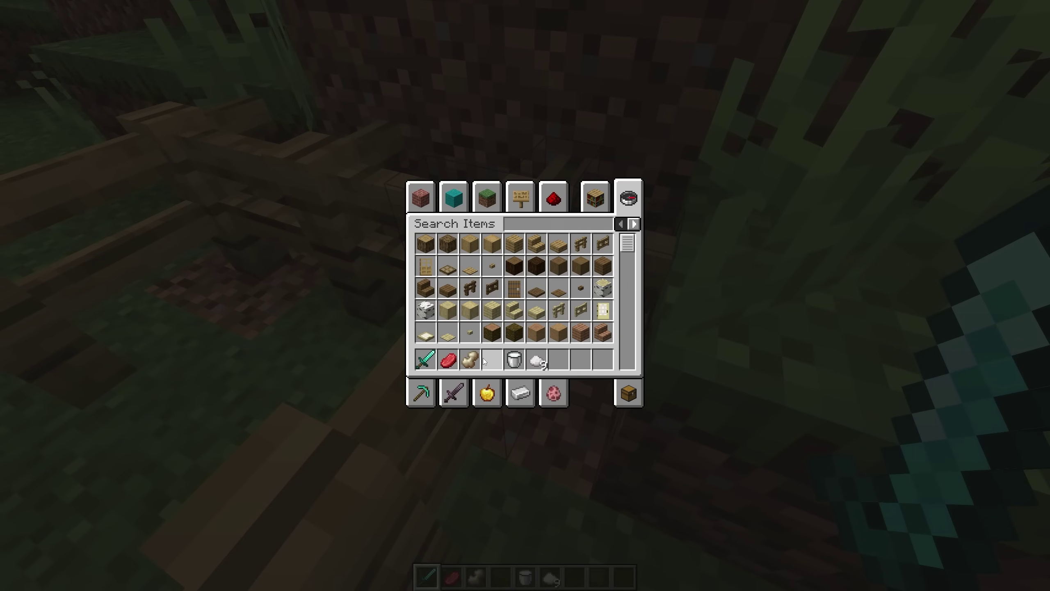
{"action": "key", "text": "e"}
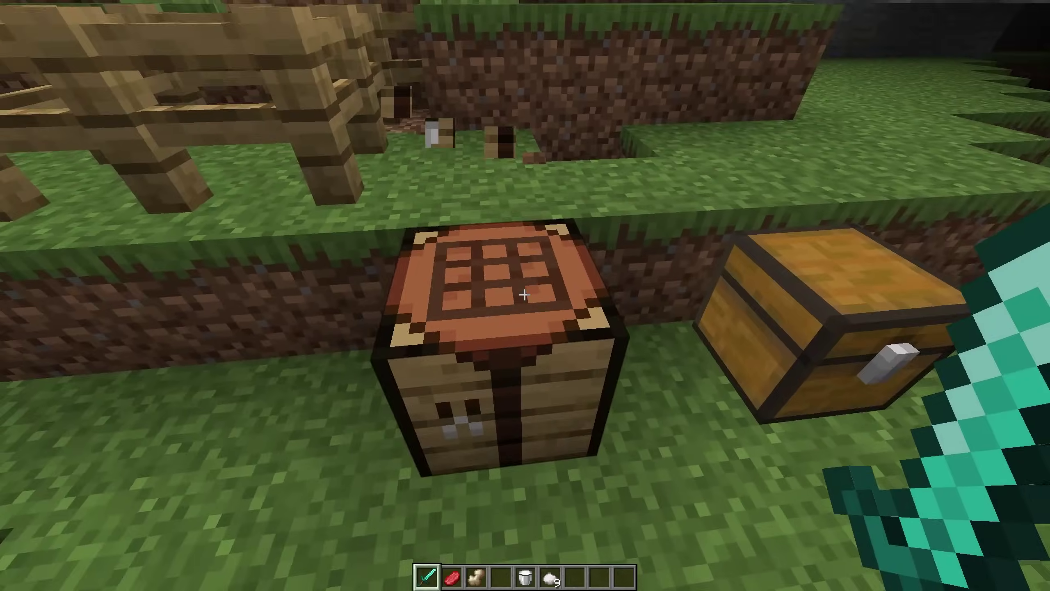
{"action": "right_click", "coordinate": [525, 296]}
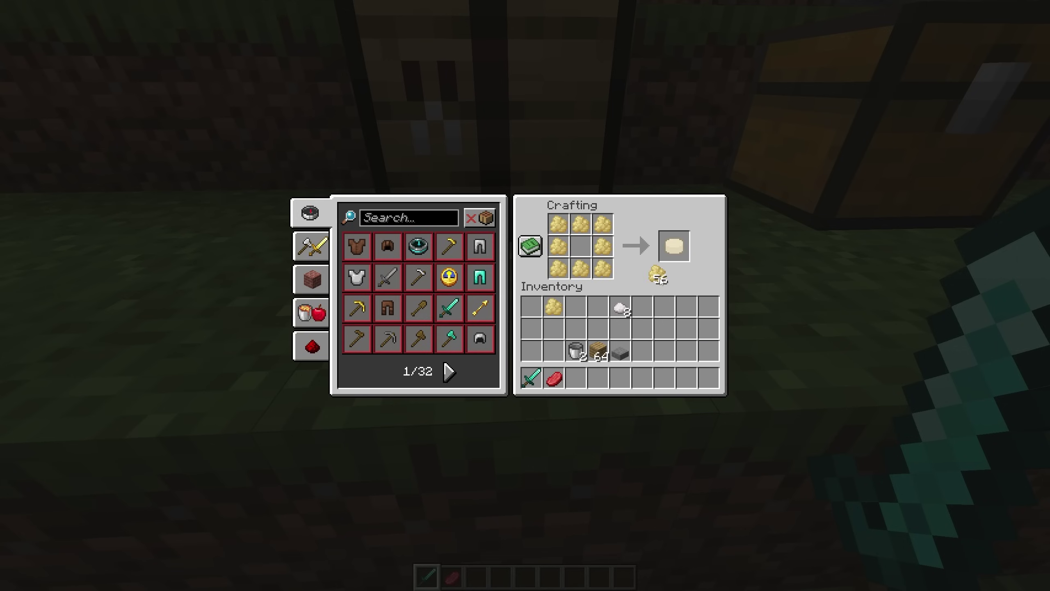
{"action": "left_click", "coordinate": [665, 306]}
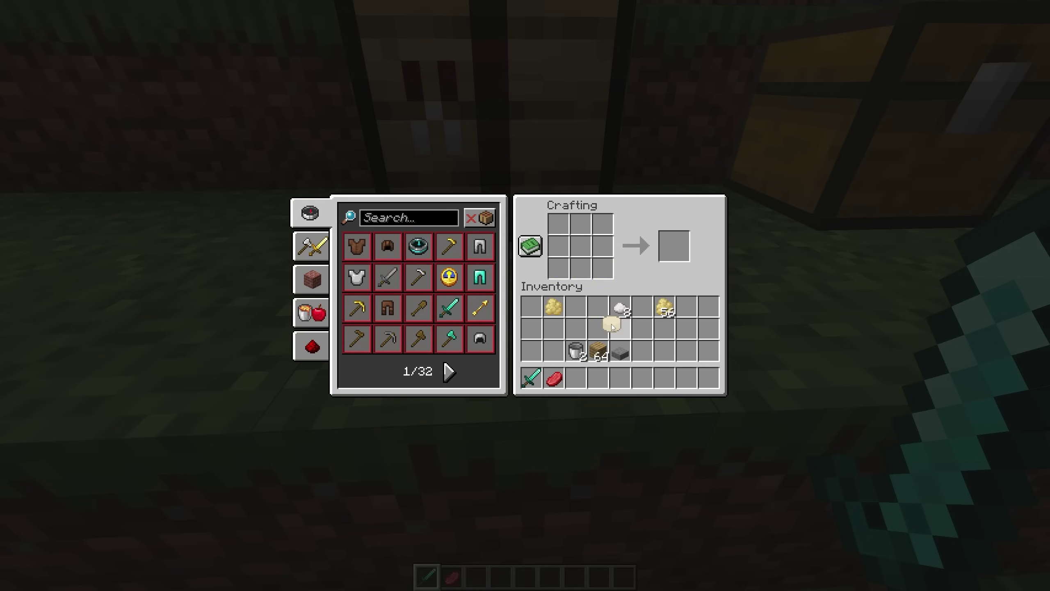
{"action": "left_click", "coordinate": [417, 221]}
{"action": "type", "text": "cas"}
Craft a Cask from the recipe and place it beside the crafting table
{"action": "left_click", "coordinate": [357, 247]}
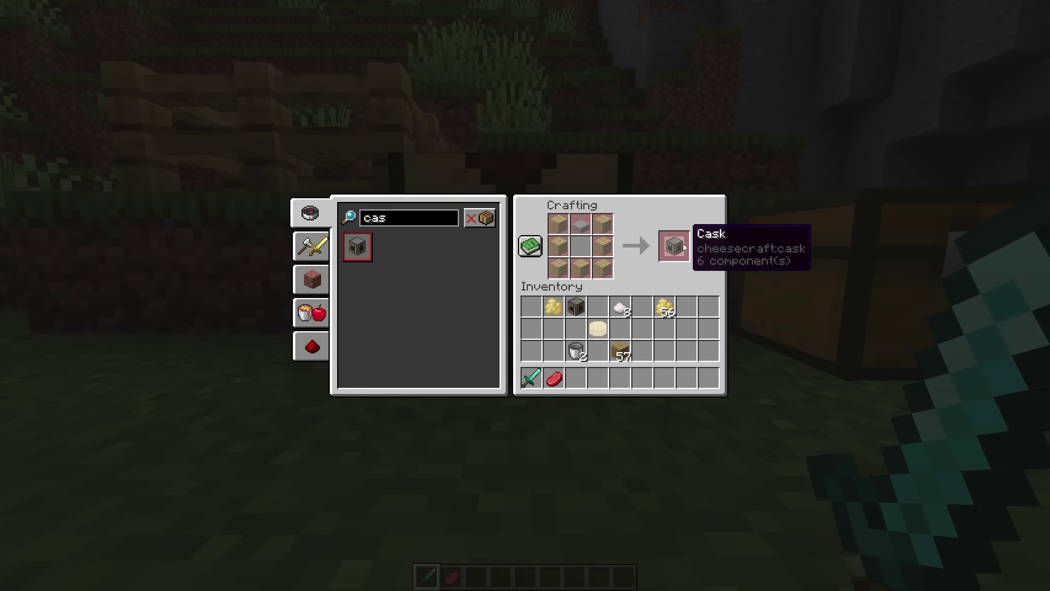
{"action": "key", "text": "6"}
{"action": "key", "text": "e"}
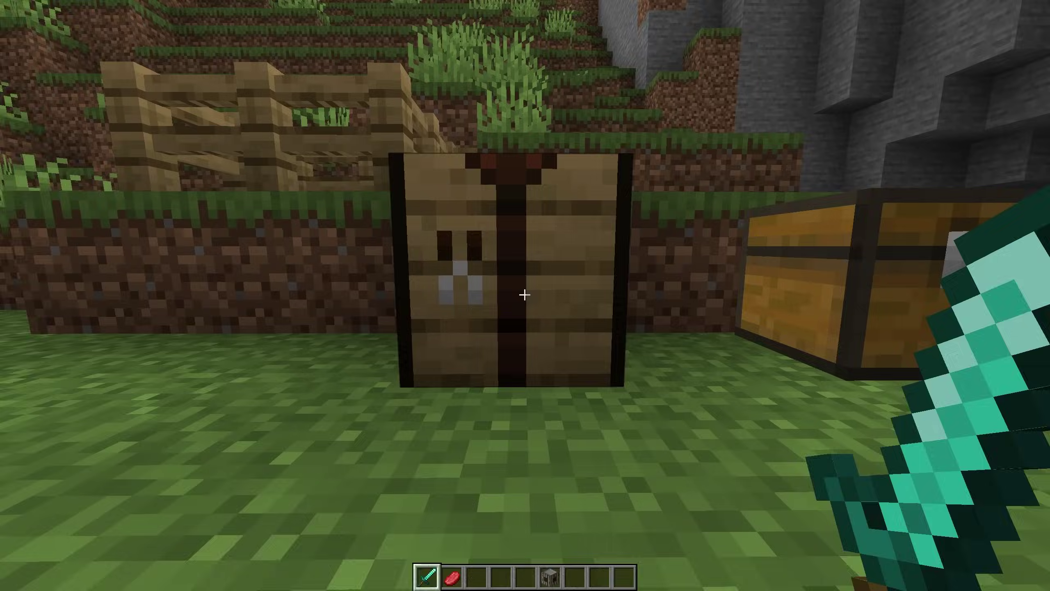
{"action": "key", "text": "6"}
{"action": "right_click", "coordinate": [525, 295]}
Put a cheese wheel into the cask
{"action": "key", "text": "e"}
{"action": "left_click", "coordinate": [629, 394]}
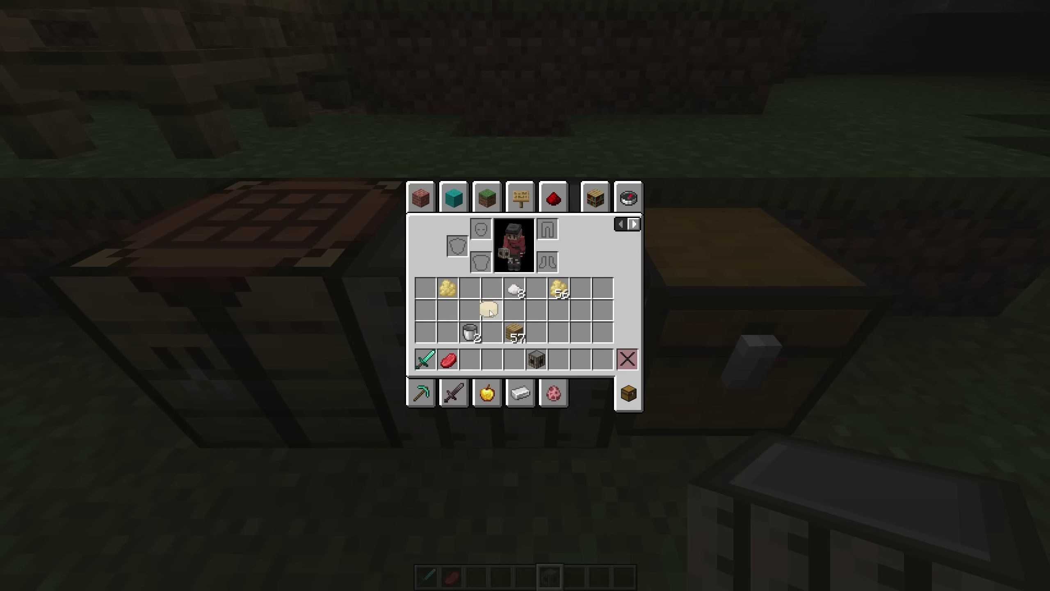
{"action": "key", "text": "e"}
{"action": "key", "text": "5"}
{"action": "right_click", "coordinate": [526, 296]}
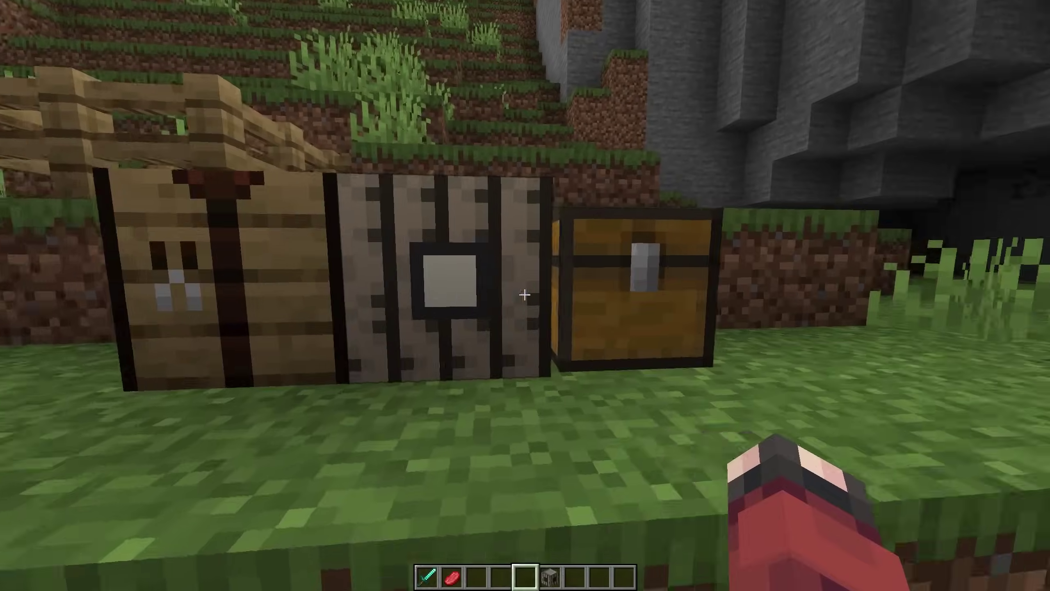
Check the chest for cheese wheels, aged cheese wheels and aged cheese wedges
{"action": "right_click", "coordinate": [526, 296]}
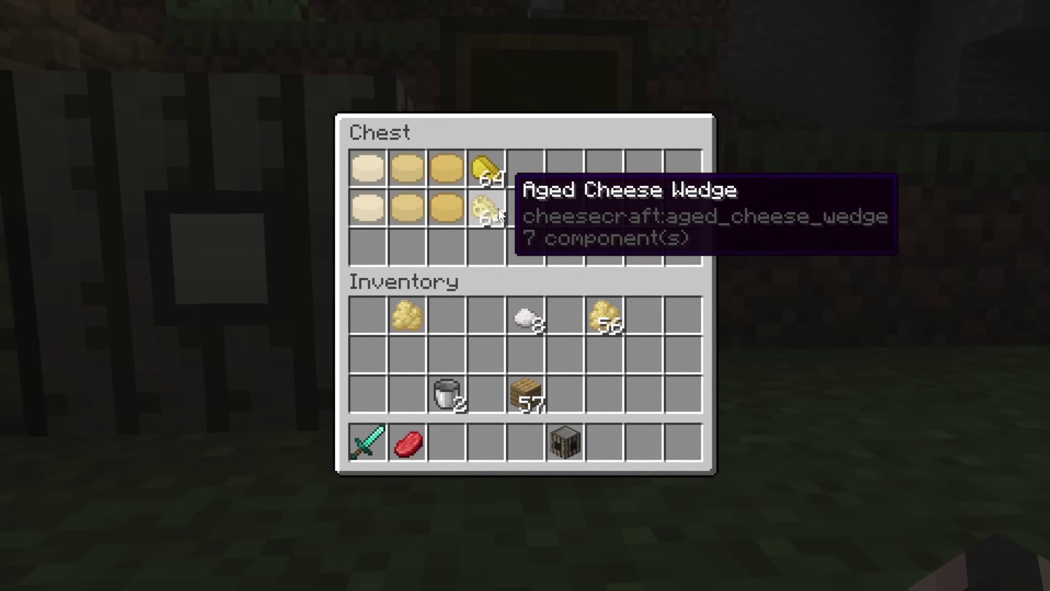
{"action": "key", "text": "Escape"}
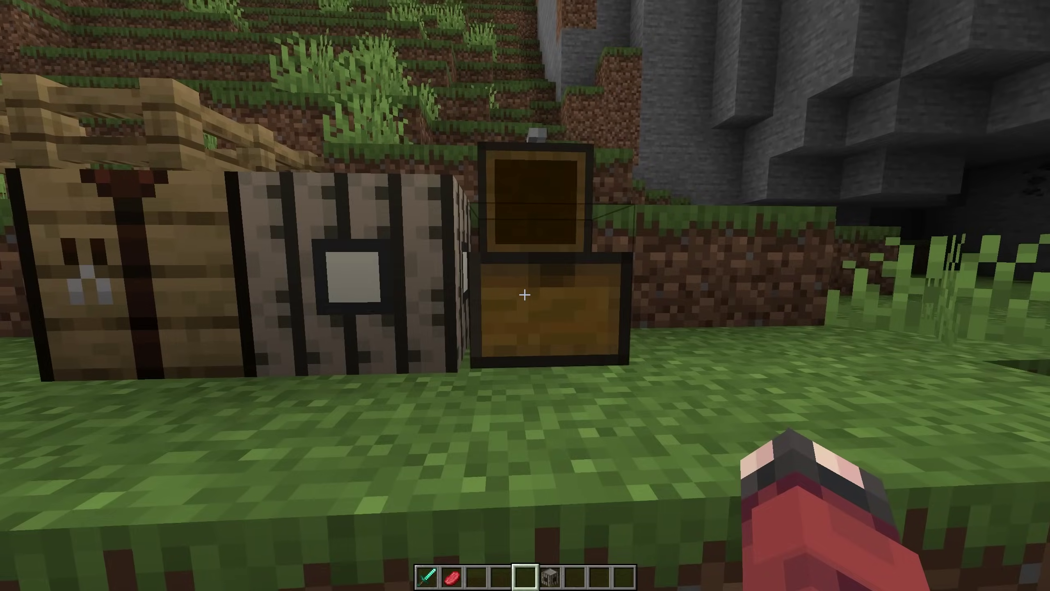
{"action": "key", "text": "e"}
{"action": "key", "text": "Escape"}
{"action": "right_click", "coordinate": [526, 296]}
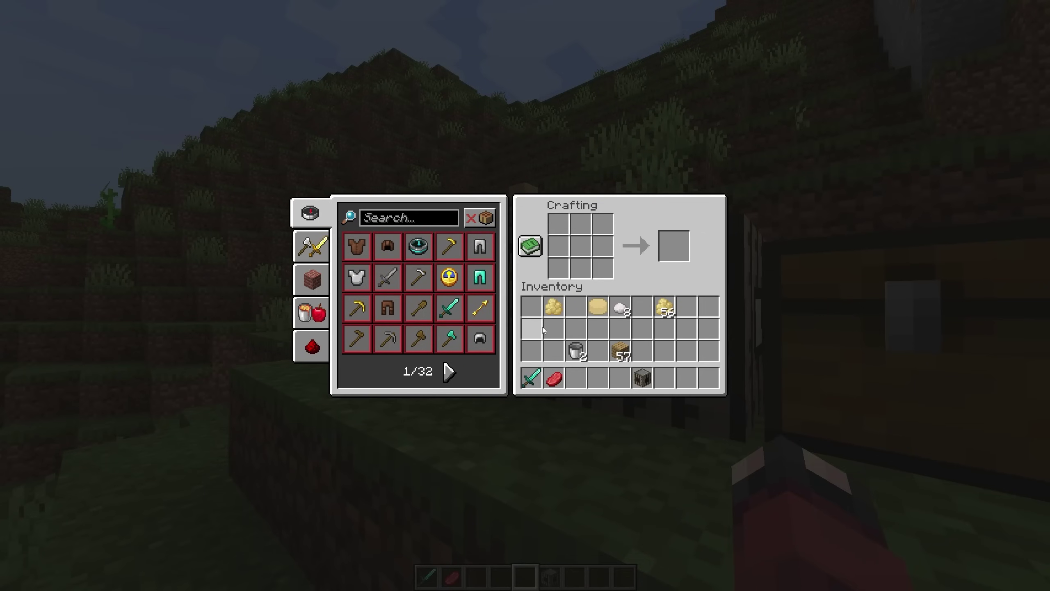
{"action": "key", "text": "Escape"}
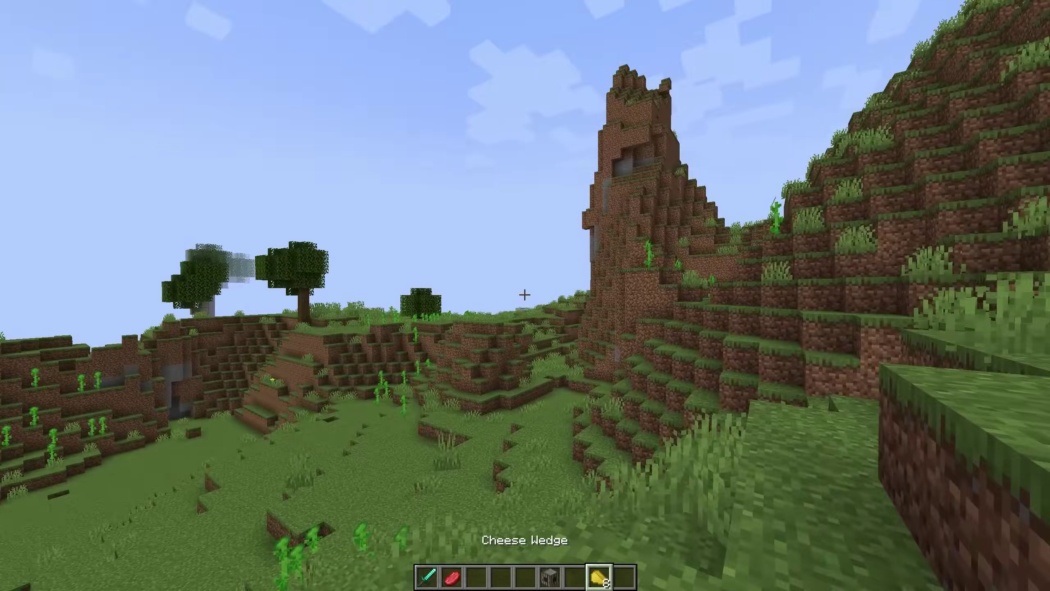
{"action": "key", "text": "F5"}
{"action": "key", "text": "F5"}
{"action": "key", "text": "F5"}
{"action": "right_click", "coordinate": [525, 296]}
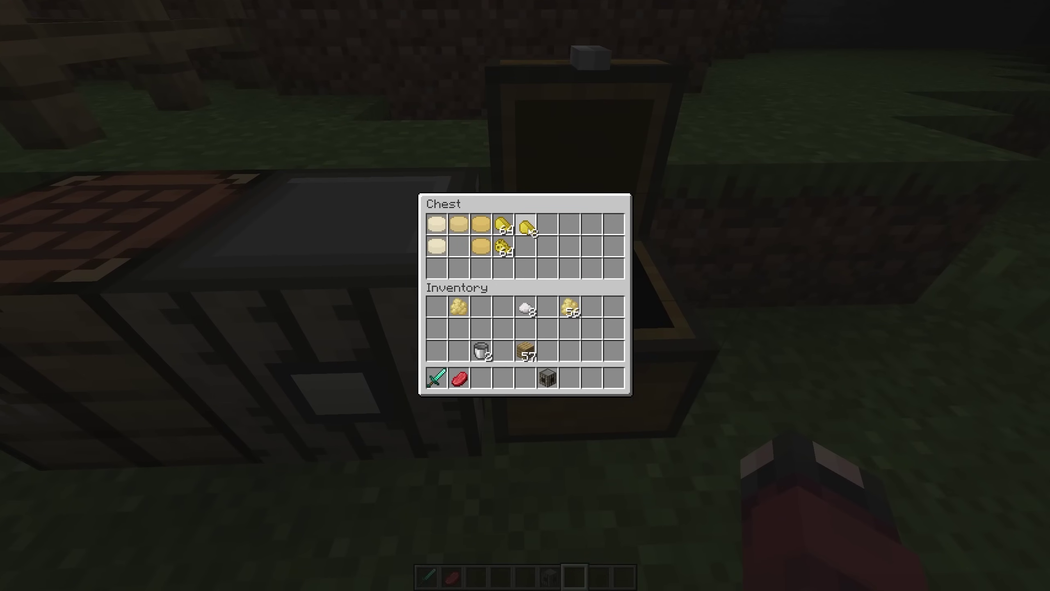
{"action": "key", "text": "Escape"}
{"action": "right_click", "coordinate": [526, 296]}
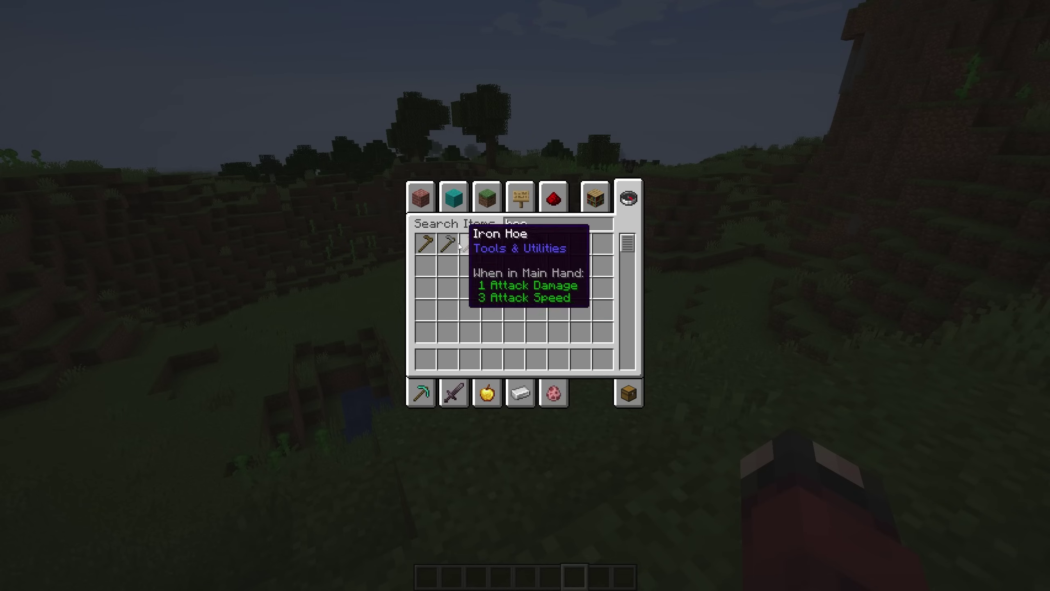
Fill the hotbar with every hoe type and walk to the grass patch
{"action": "left_click", "coordinate": [469, 243], "text": "shift"}
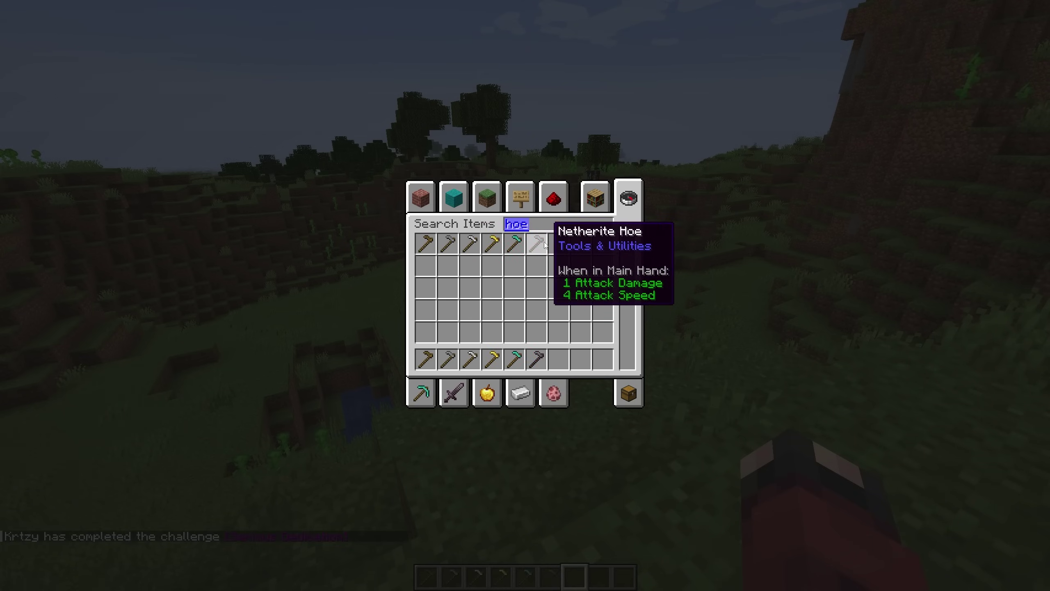
{"action": "key", "text": "Escape"}
{"action": "key", "text": "2"}
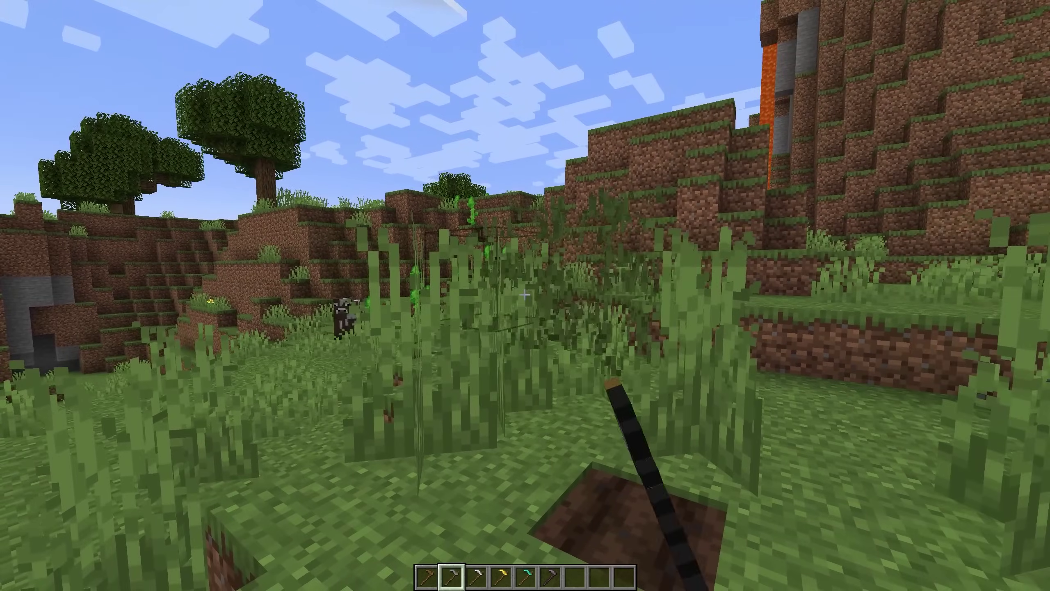
{"action": "key", "text": "3"}
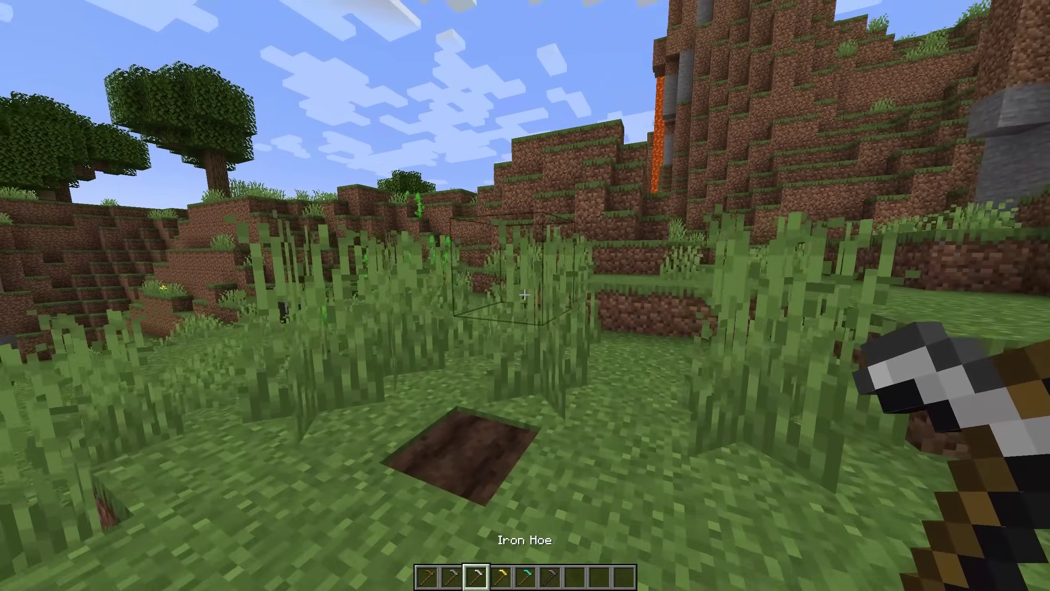
{"action": "key", "text": "w"}
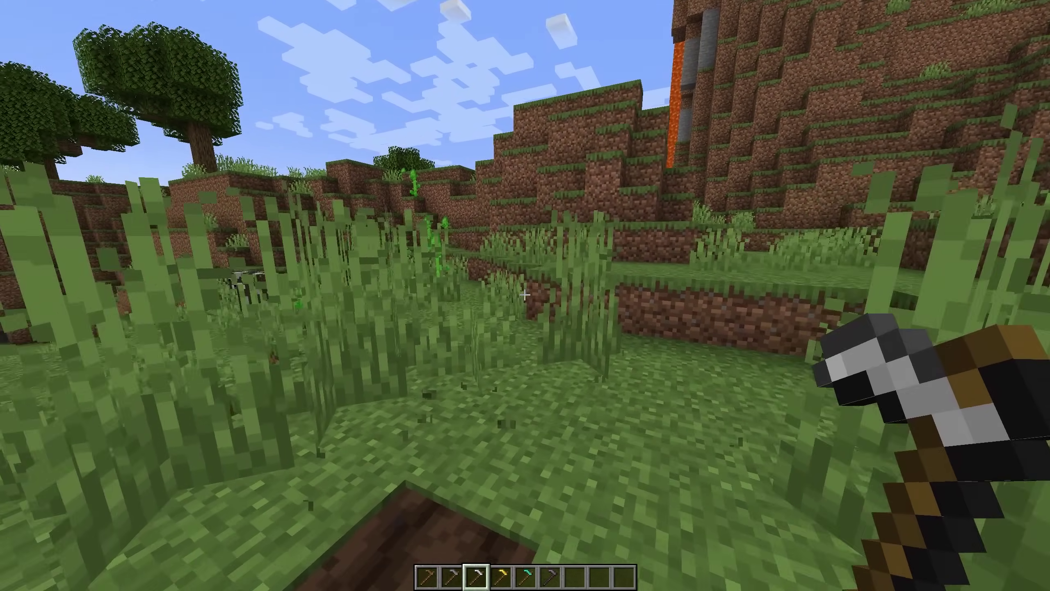
{"action": "key", "text": "4"}
{"action": "key", "text": "6"}
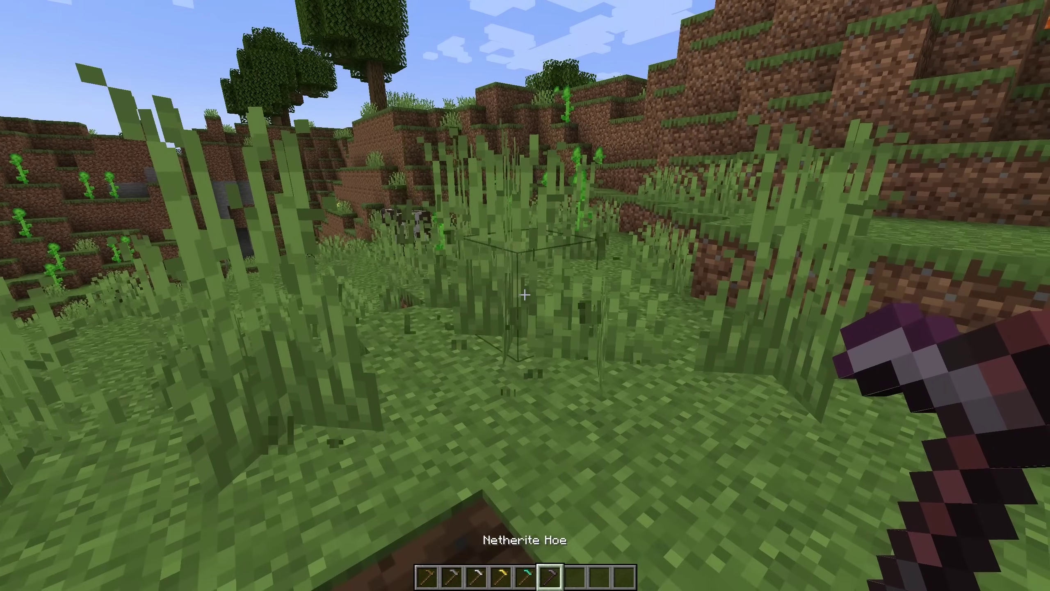
Cut down the tall grass with the golden and netherite hoes, collecting seeds
{"action": "left_click", "coordinate": [525, 294]}
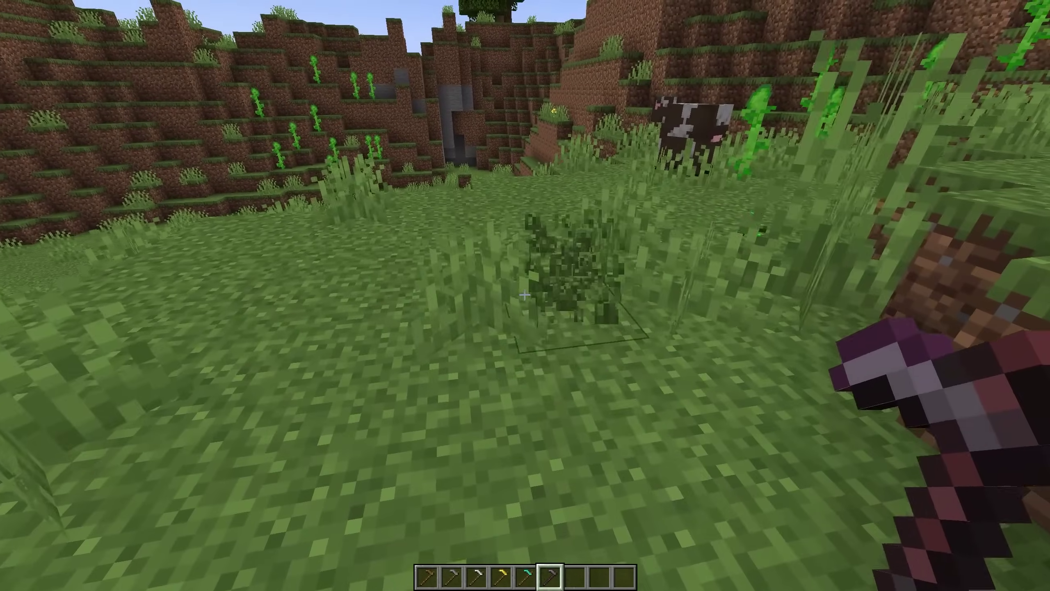
{"action": "left_click", "coordinate": [525, 293]}
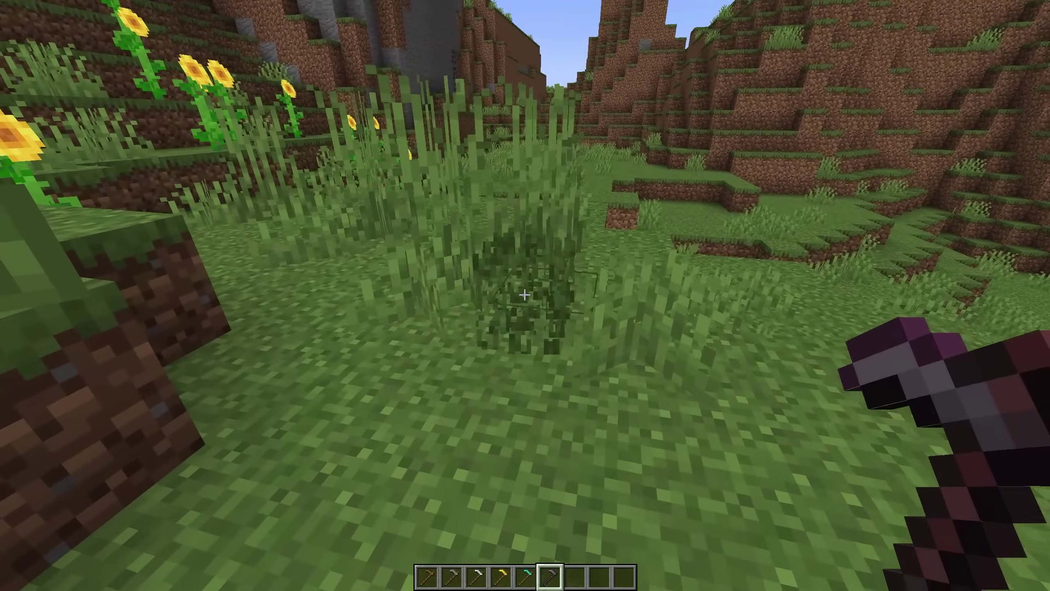
{"action": "left_click", "coordinate": [524, 294]}
{"action": "scroll", "coordinate": [524, 294], "scroll_direction": "up", "scroll_amount": 1}
{"action": "scroll", "coordinate": [525, 294], "scroll_direction": "up", "scroll_amount": 1}
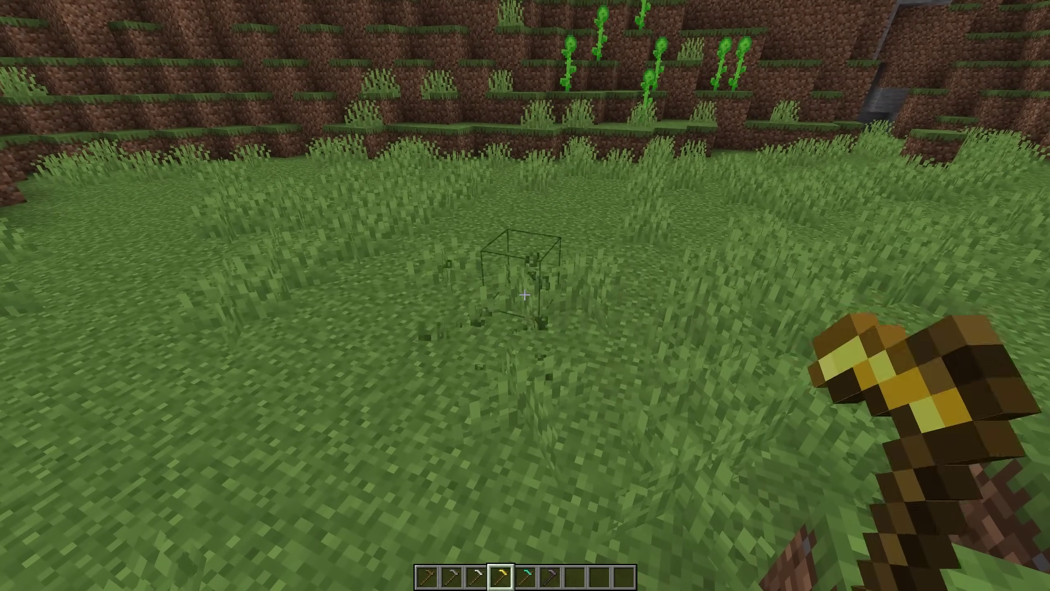
{"action": "left_click", "coordinate": [525, 294]}
{"action": "scroll", "coordinate": [524, 294], "scroll_direction": "down", "scroll_amount": 2}
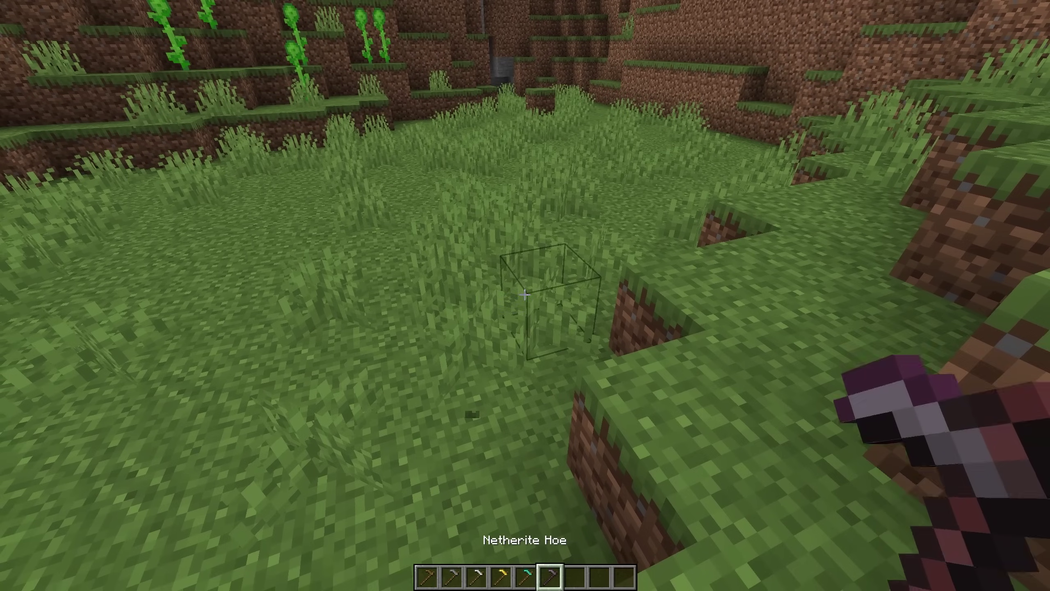
{"action": "left_click", "coordinate": [525, 295]}
{"action": "scroll", "coordinate": [525, 295], "scroll_direction": "up", "scroll_amount": 1}
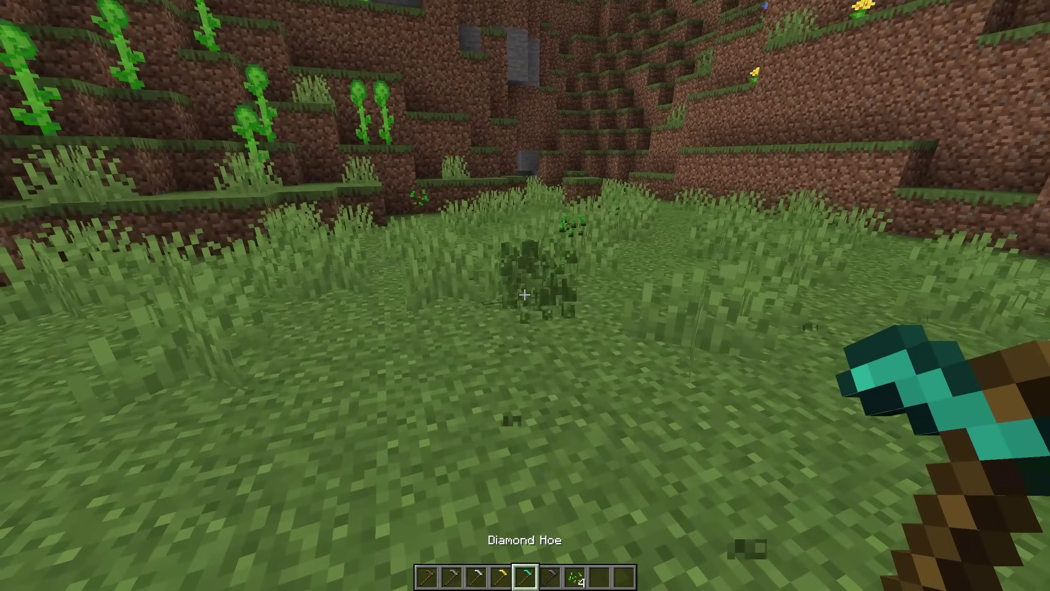
{"action": "left_click", "coordinate": [525, 294]}
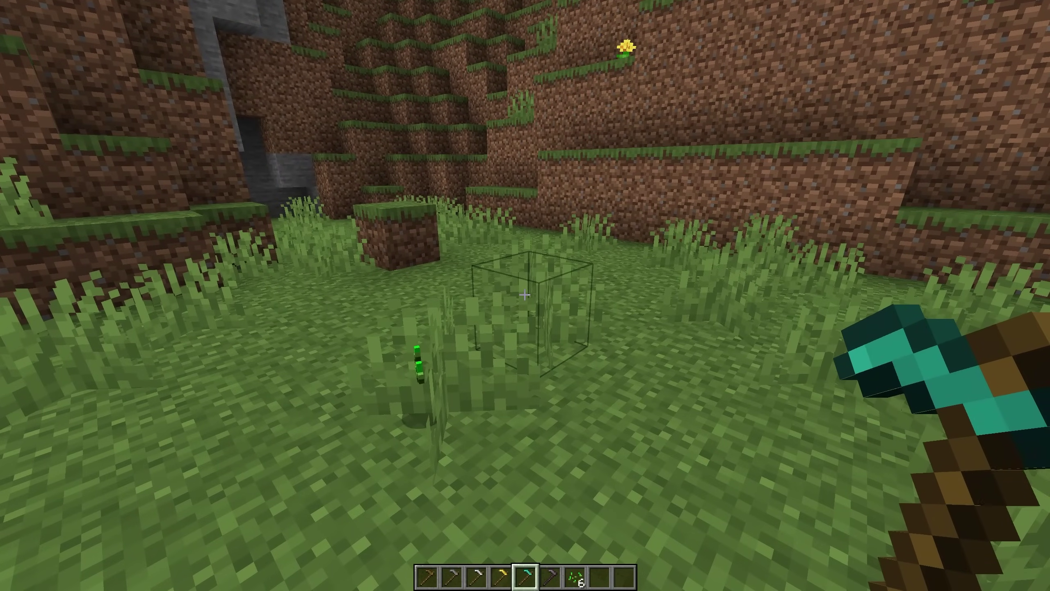
{"action": "left_click", "coordinate": [524, 294]}
{"action": "left_click", "coordinate": [525, 294]}
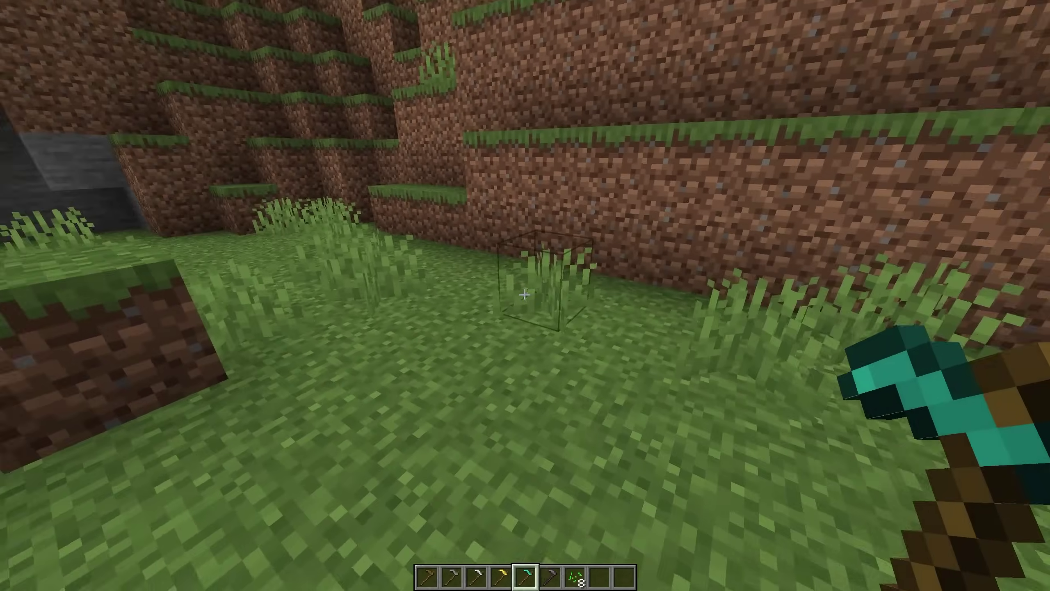
{"action": "left_click", "coordinate": [525, 294]}
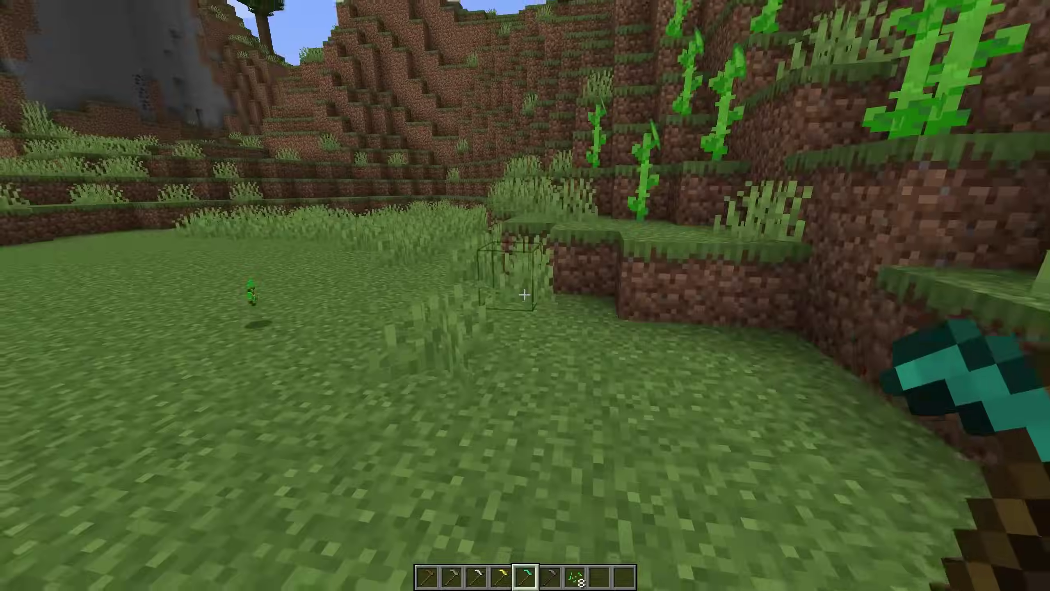
{"action": "left_click", "coordinate": [524, 295]}
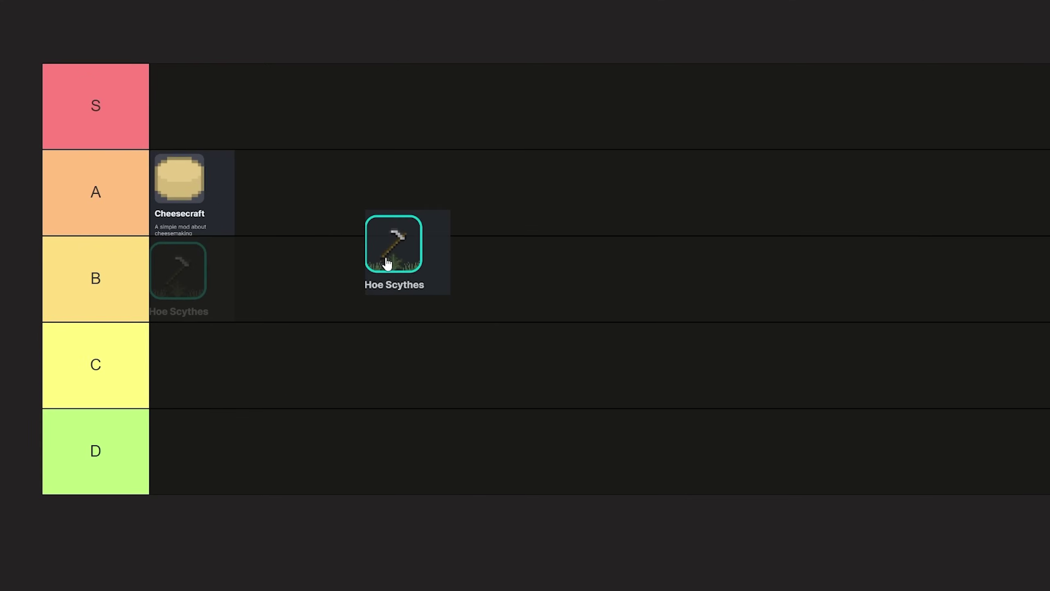
Drag the Hoe Scythes card into tier B, below Cheesecraft in tier A
{"action": "left_click_drag", "start_coordinate": [339, 235], "coordinate": [382, 286]}
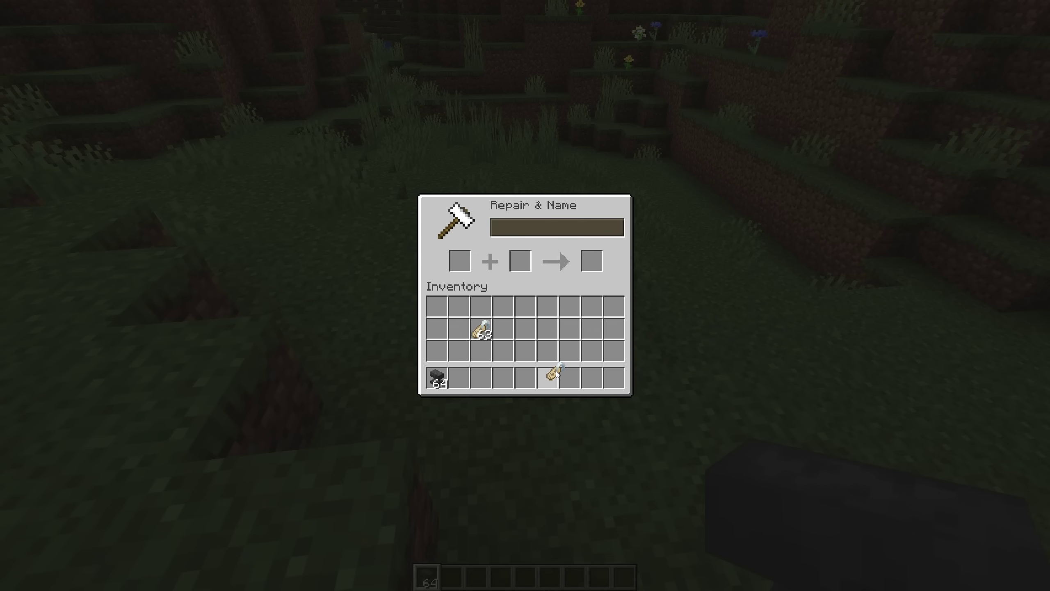
{"action": "type", "text": "shee"}
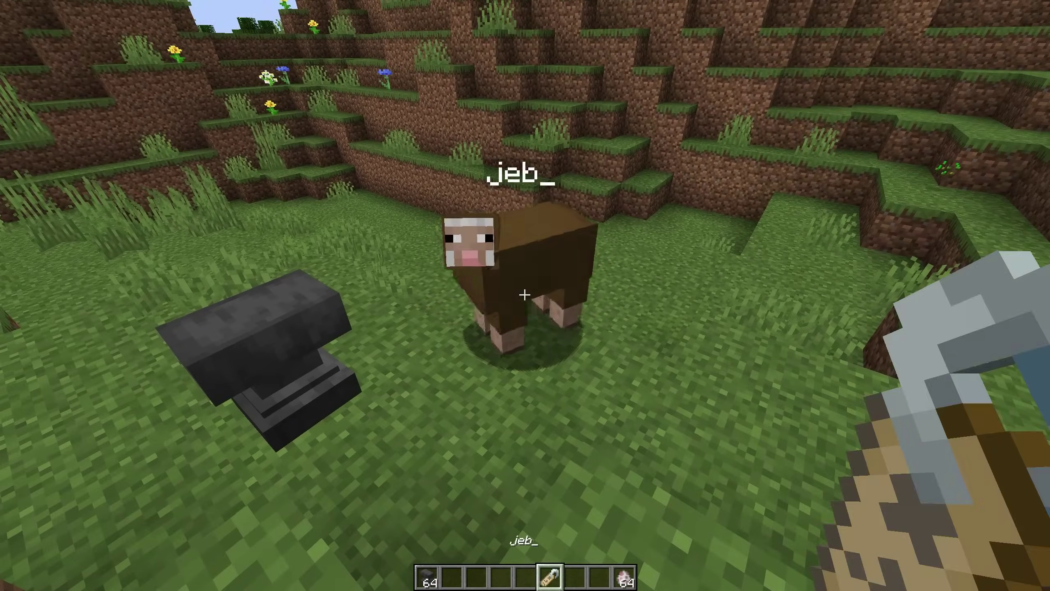
{"action": "scroll", "coordinate": [525, 293], "scroll_direction": "down", "scroll_amount": 1}
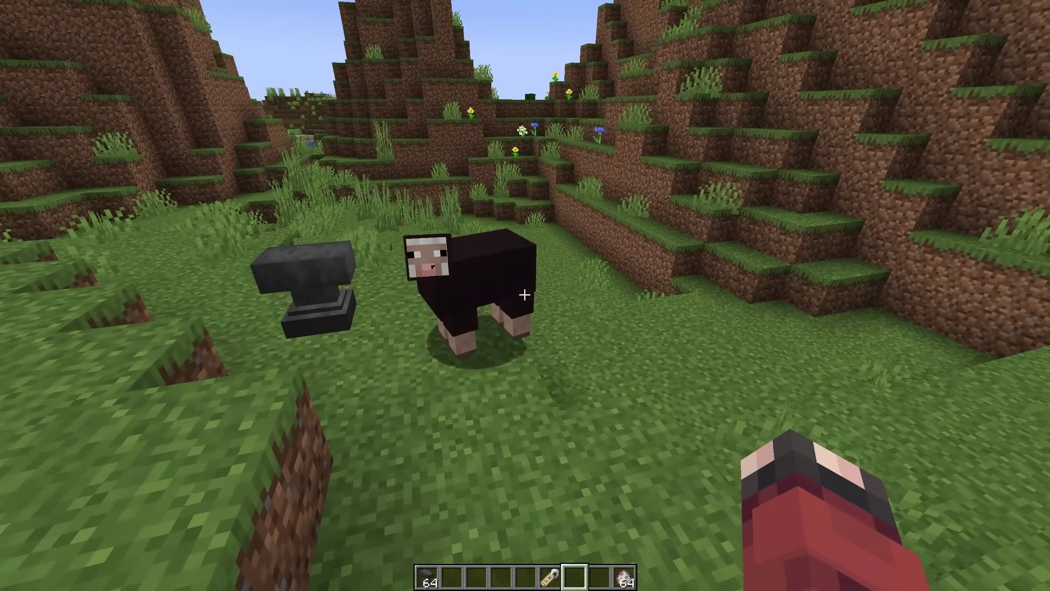
{"action": "type", "text": "e"}
{"action": "type", "text": "shee"}
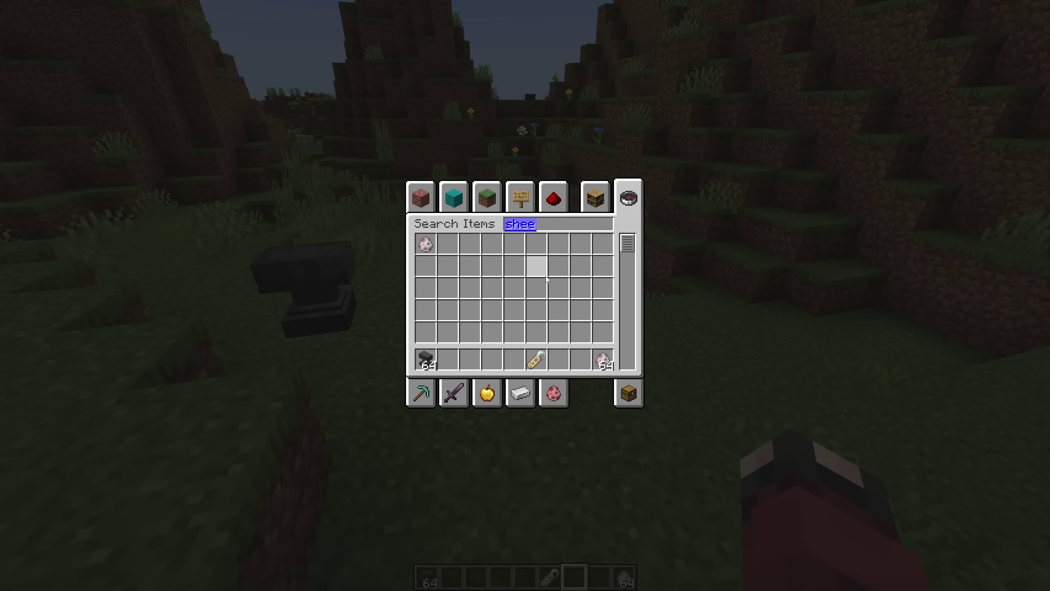
Shear the jeb_ sheep with shears
{"action": "key", "text": "Escape"}
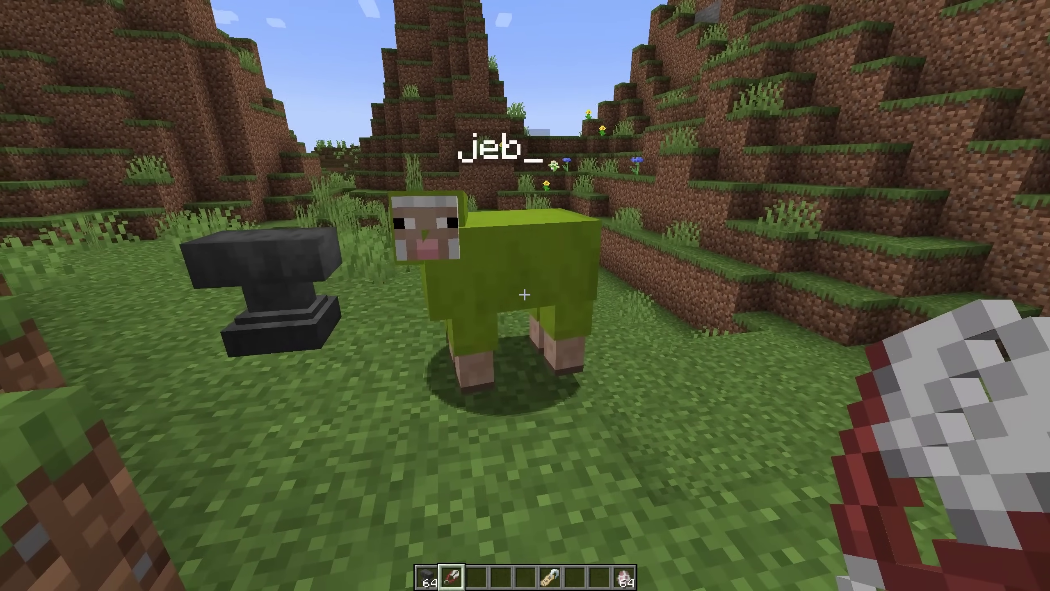
{"action": "right_click", "coordinate": [525, 295]}
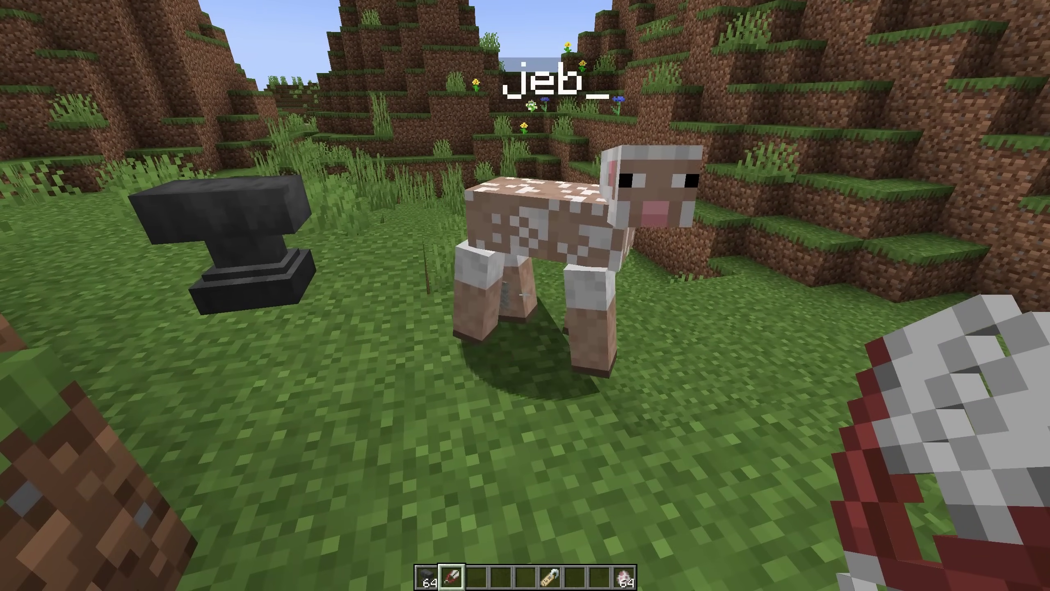
{"action": "key", "text": "4"}
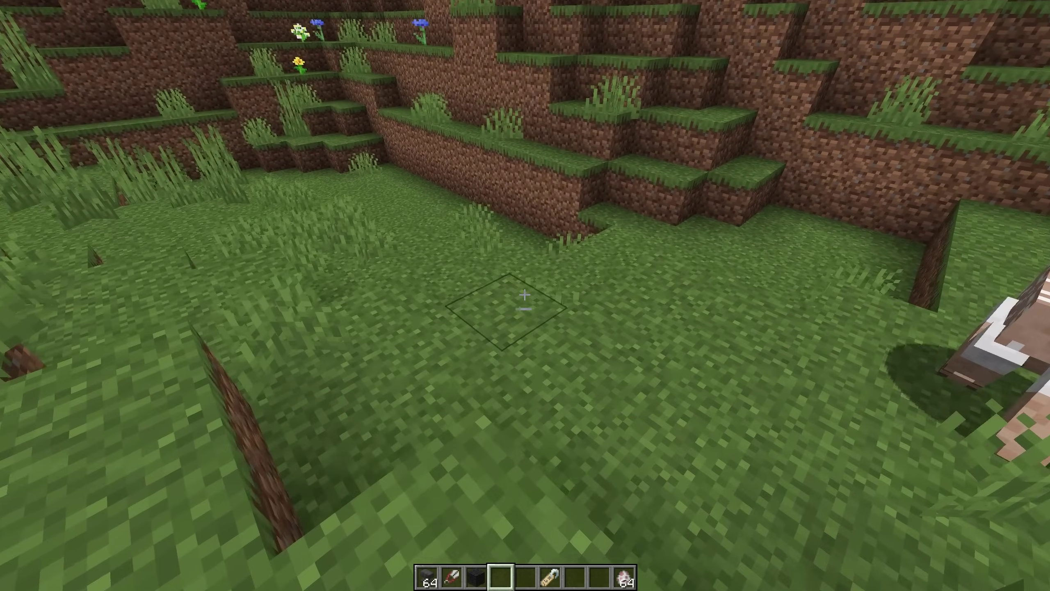
Build a small stack of colour-cycling jeb_ Wool blocks on the grass
{"action": "key", "text": "3"}
{"action": "right_click", "coordinate": [526, 295]}
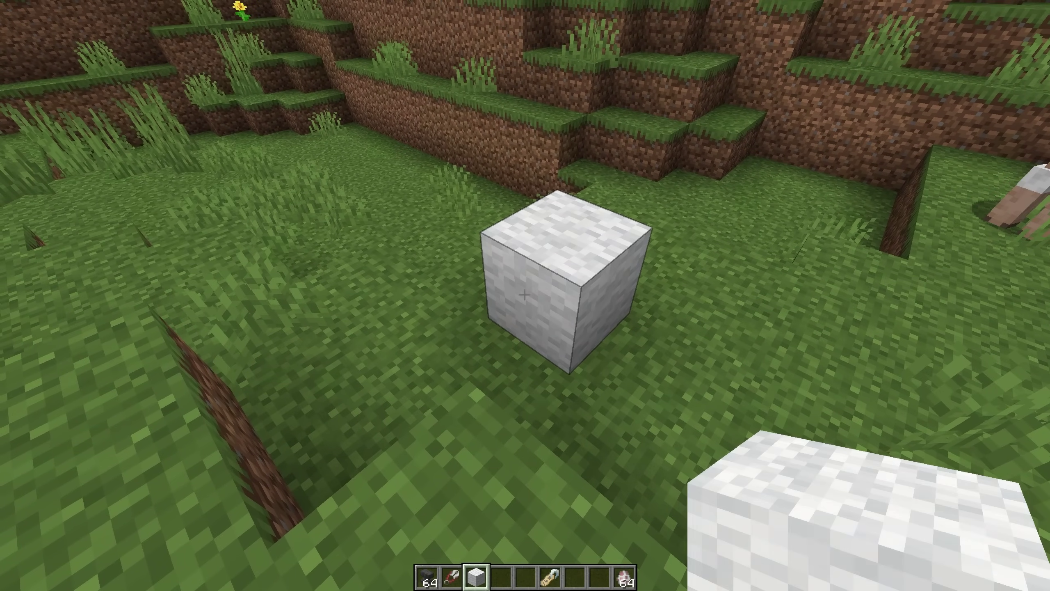
{"action": "right_click", "coordinate": [526, 294]}
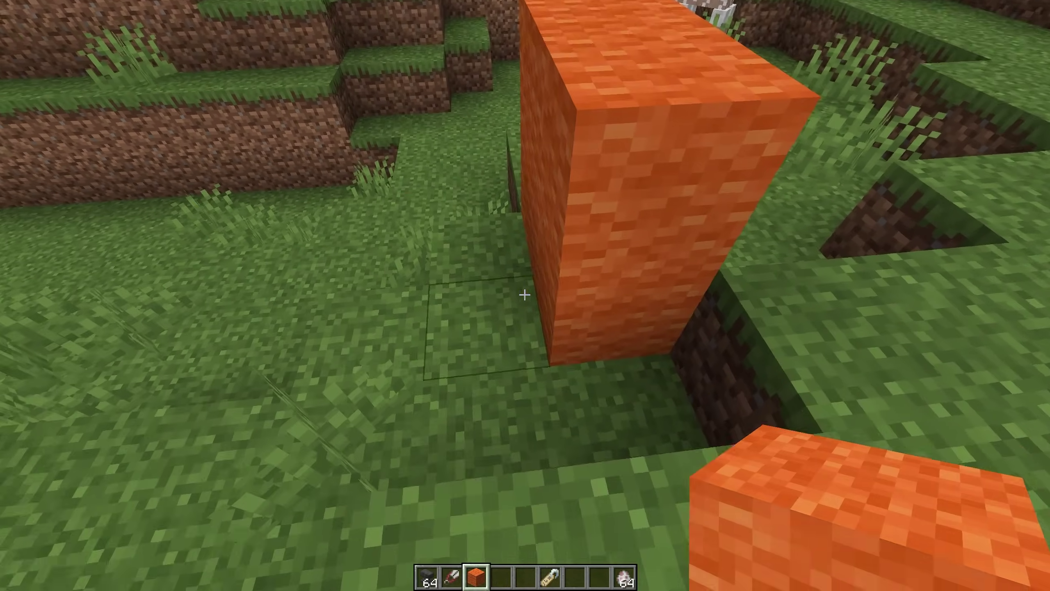
{"action": "right_click", "coordinate": [525, 294]}
{"action": "key", "text": "e"}
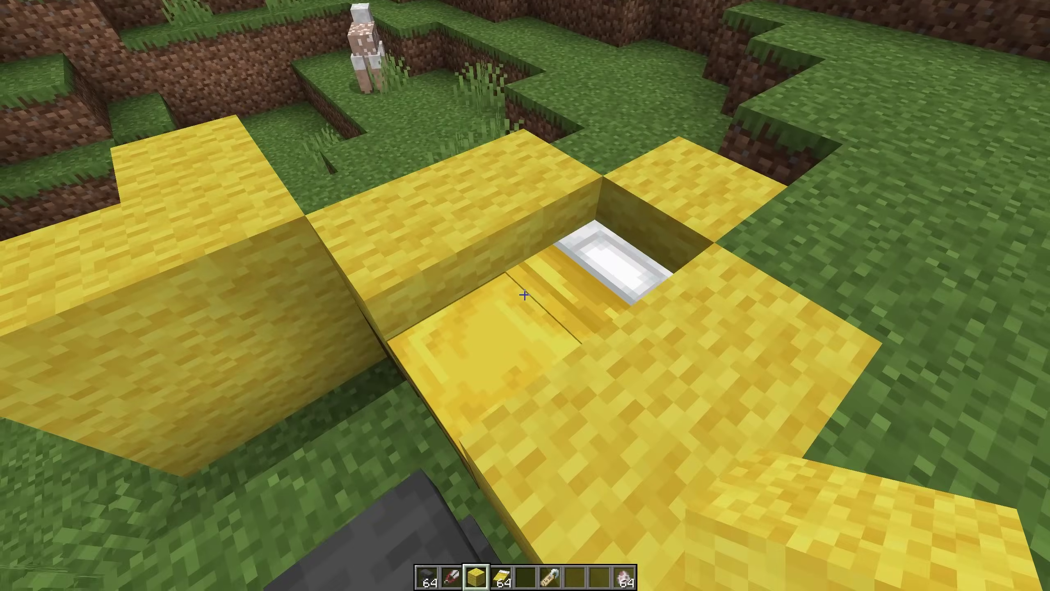
{"action": "left_click", "coordinate": [526, 295]}
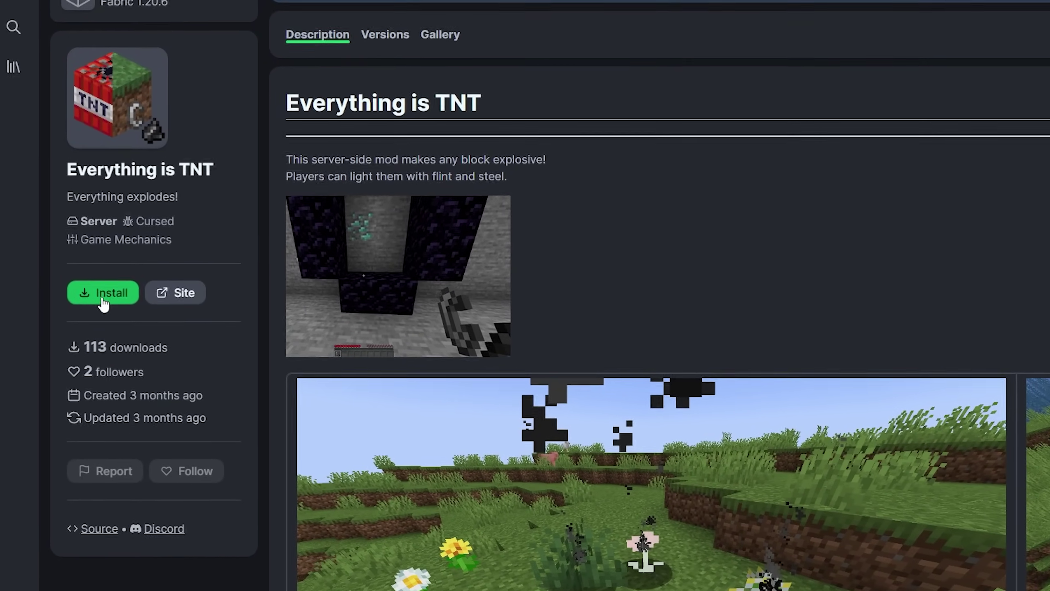
Install Everything is TNT and return to the Modrinth home page
{"action": "left_click", "coordinate": [94, 279]}
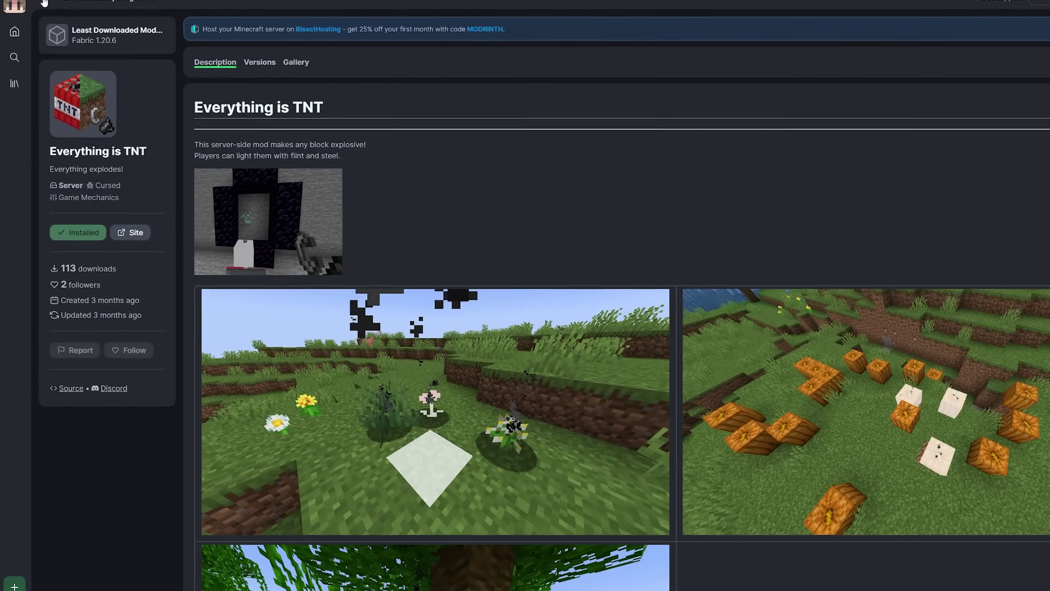
{"action": "left_click", "coordinate": [64, 17]}
{"action": "left_click", "coordinate": [15, 43]}
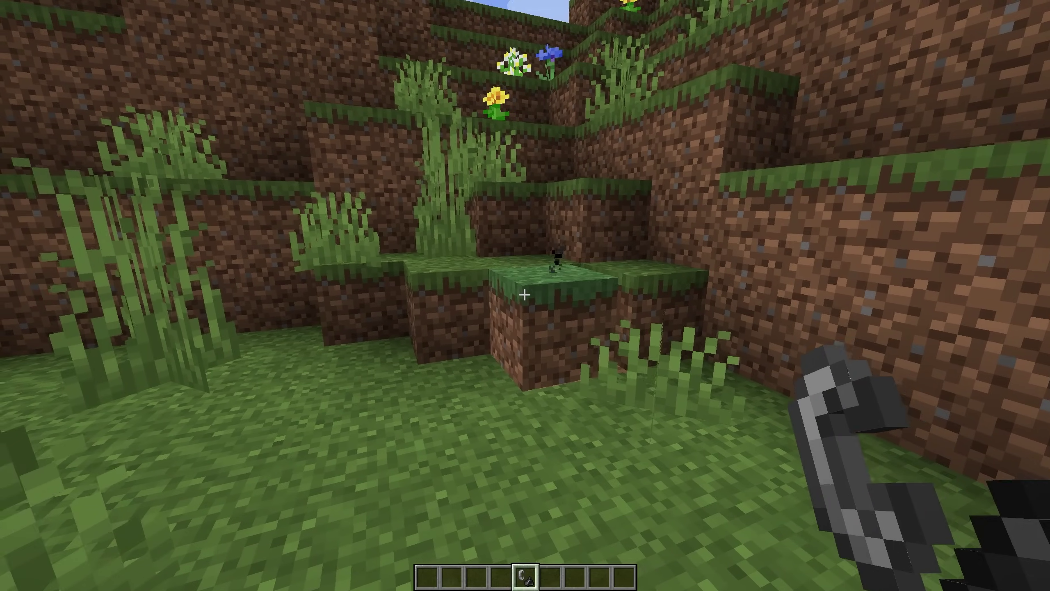
Place, break and re-place a white block, then inspect the purple structure
{"action": "right_click", "coordinate": [525, 296]}
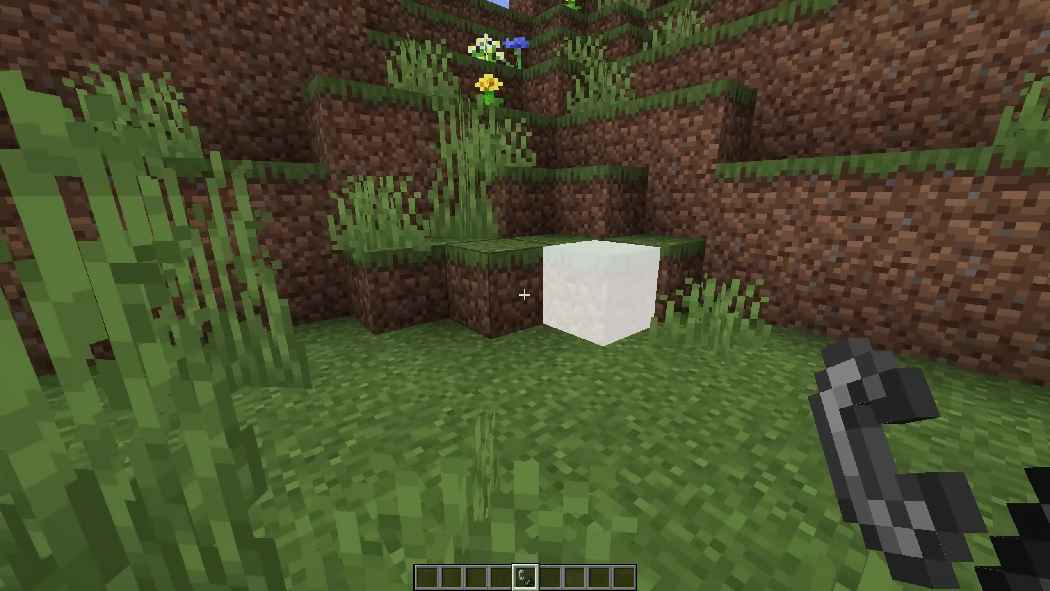
{"action": "key", "text": "s"}
{"action": "left_click", "coordinate": [525, 296]}
{"action": "right_click", "coordinate": [525, 295]}
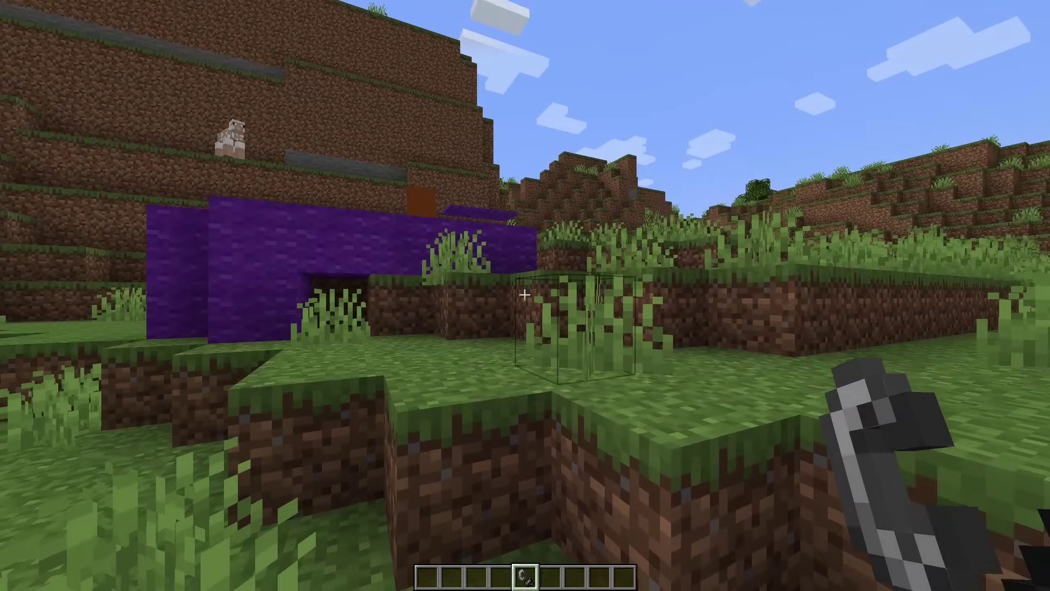
{"action": "key", "text": "w"}
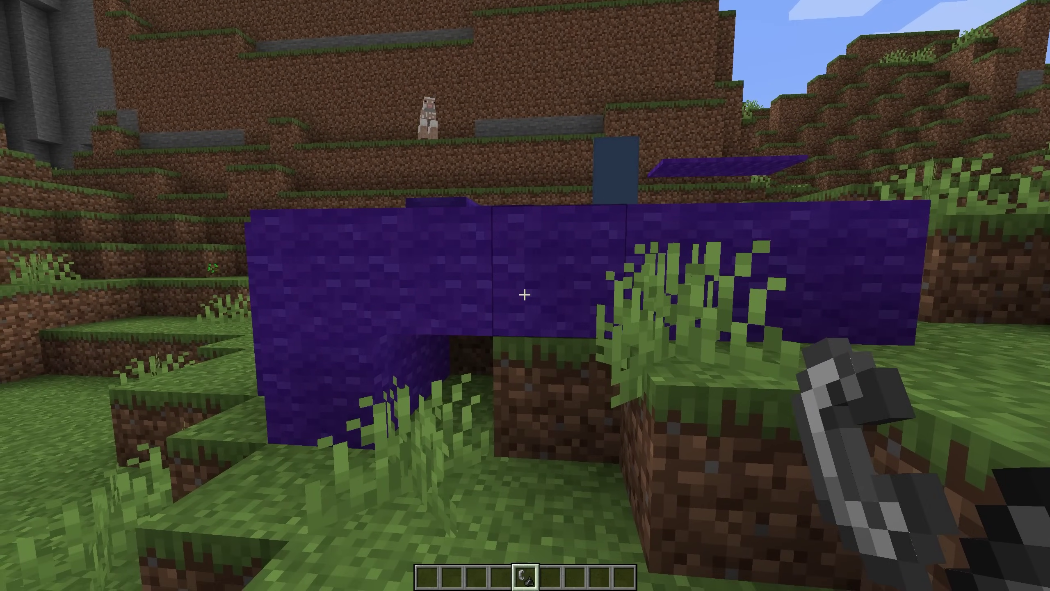
{"action": "key", "text": "s"}
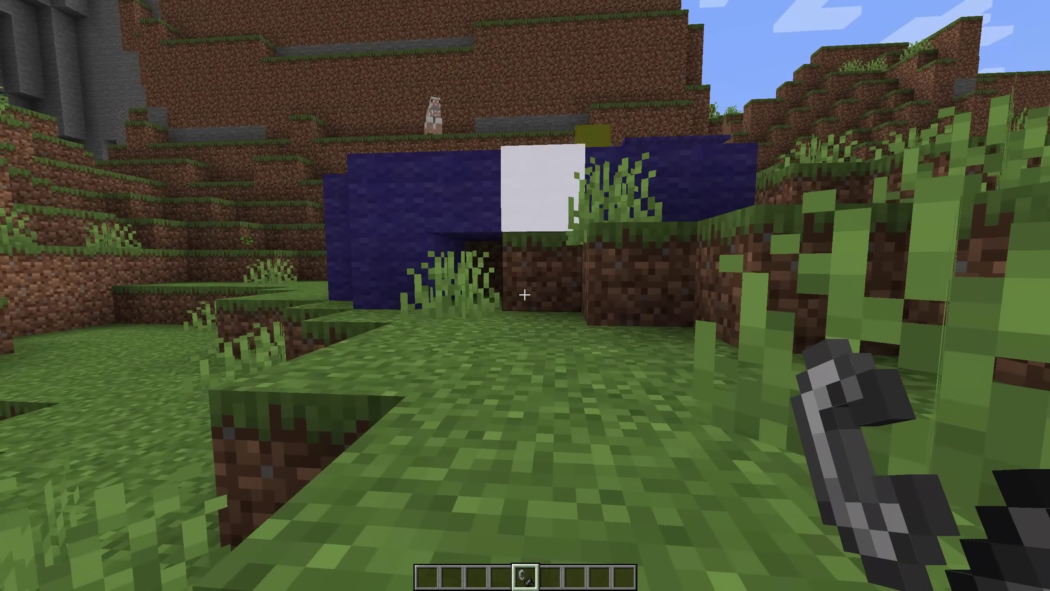
{"action": "key", "text": "F5"}
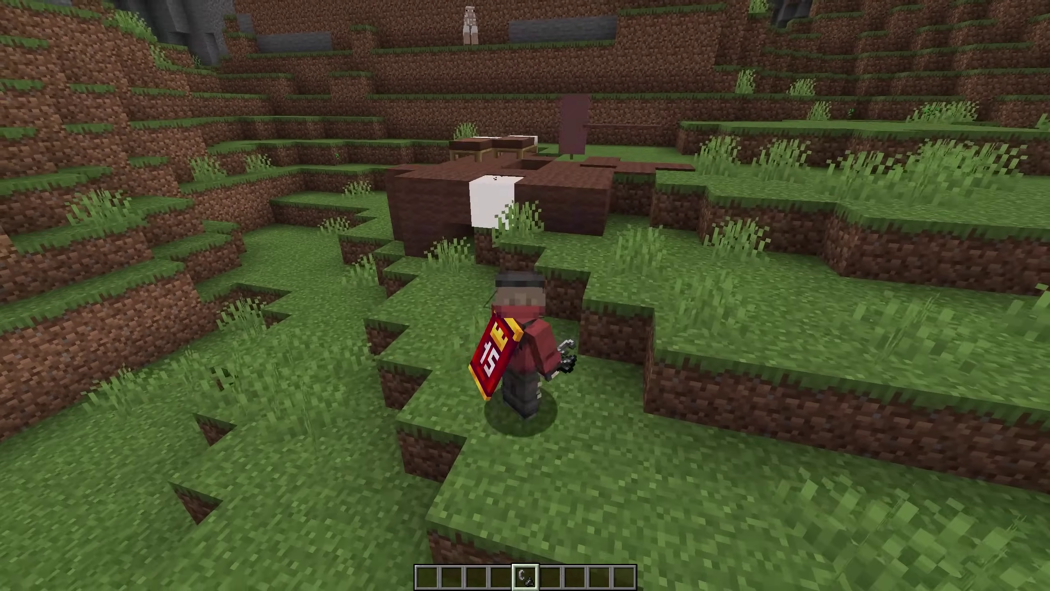
{"action": "key", "text": "F5"}
{"action": "key", "text": "F5"}
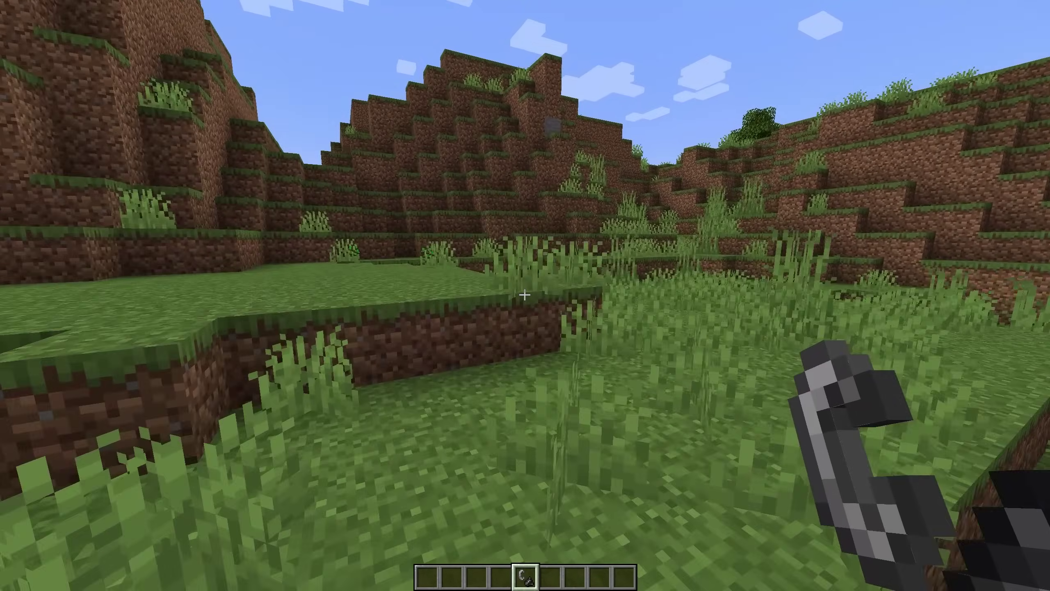
Walk across the meadow to the tree and light the block there to explode it
{"action": "key", "text": "w"}
{"action": "key", "text": "w"}
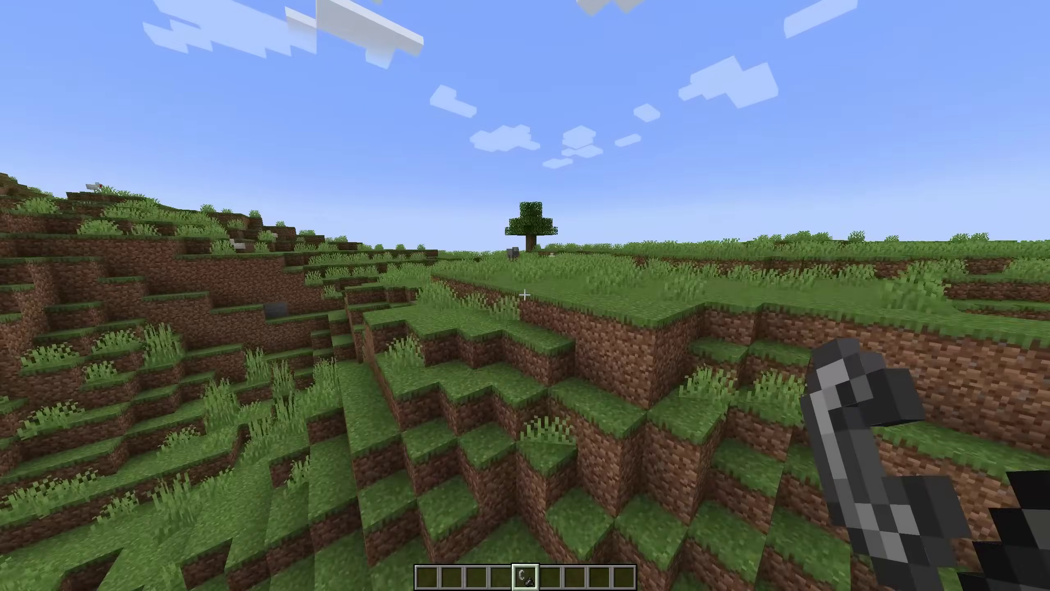
{"action": "key", "text": "w"}
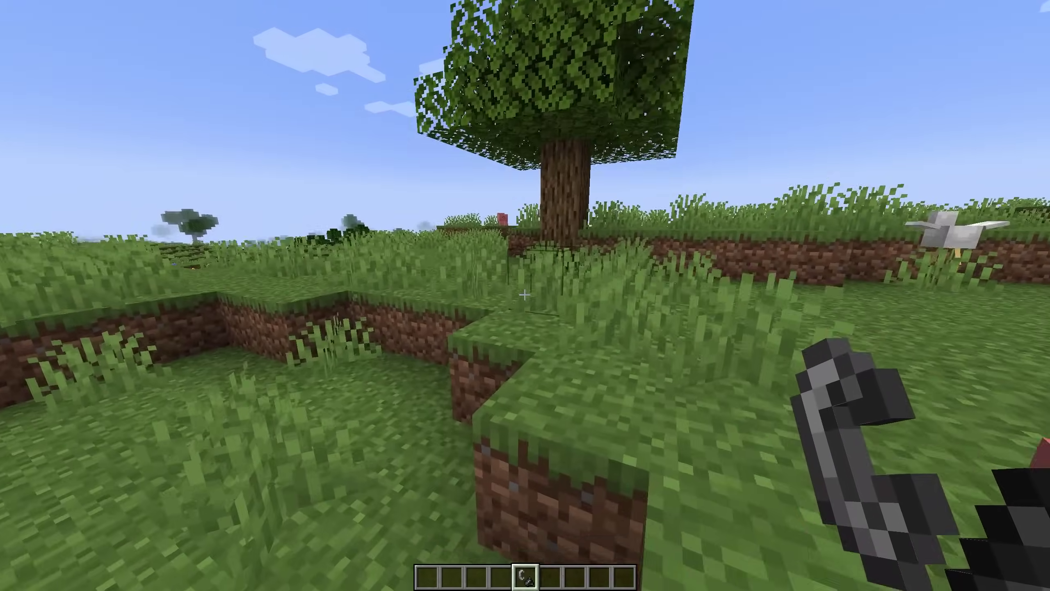
{"action": "key", "text": "w"}
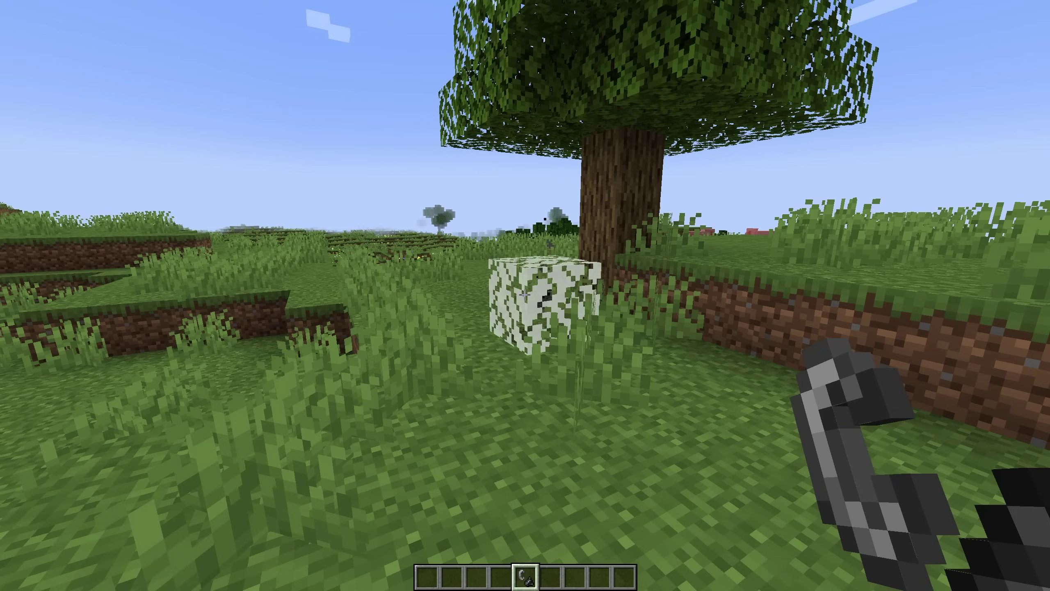
{"action": "right_click", "coordinate": [524, 295]}
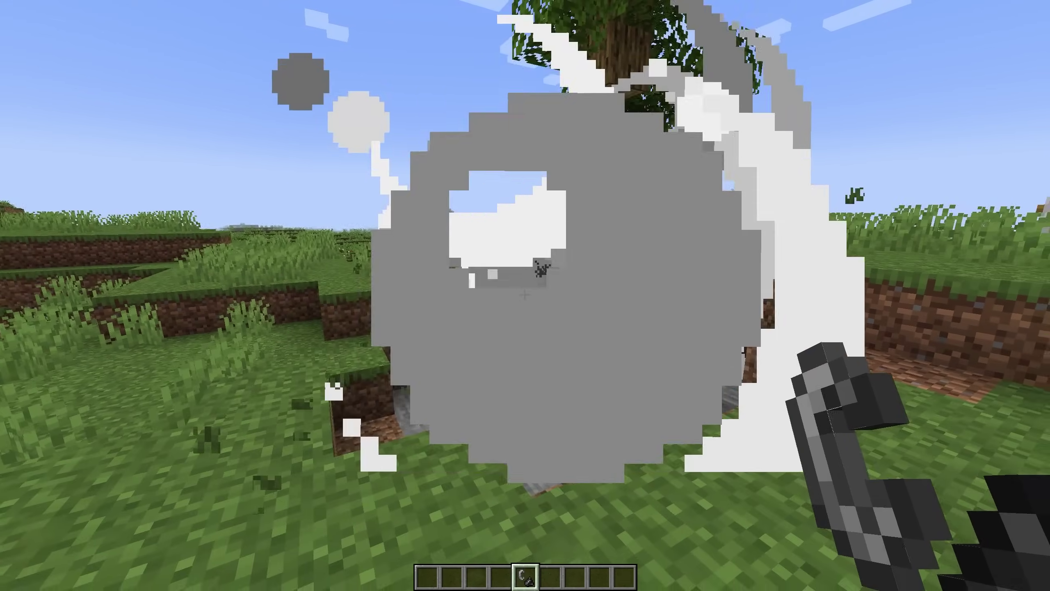
{"action": "key", "text": "e"}
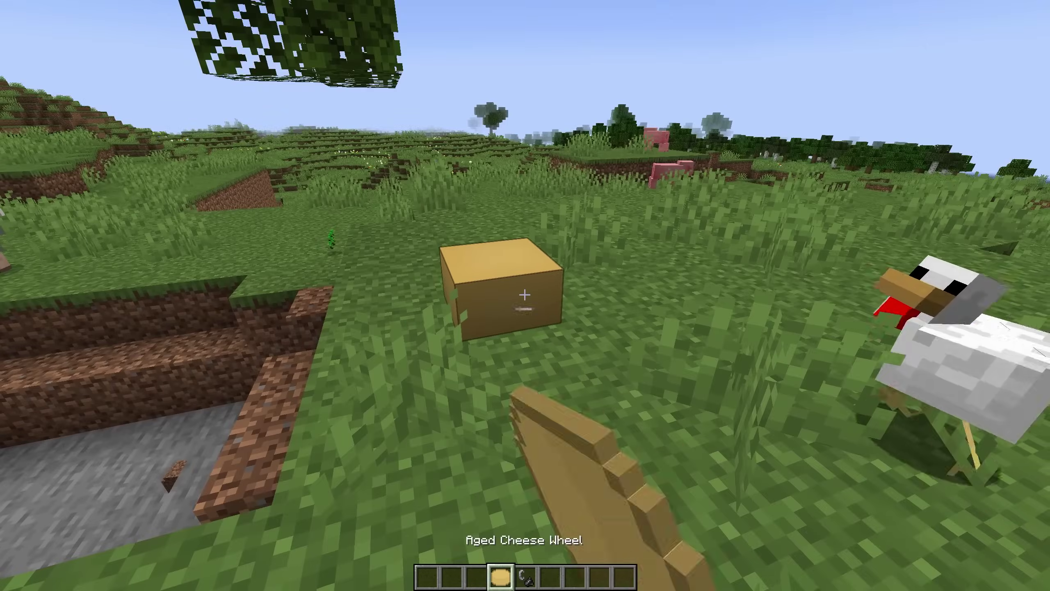
Place Aged Cheese Wheel blocks, ignite them with Flint and Steel, and back away
{"action": "key", "text": "s"}
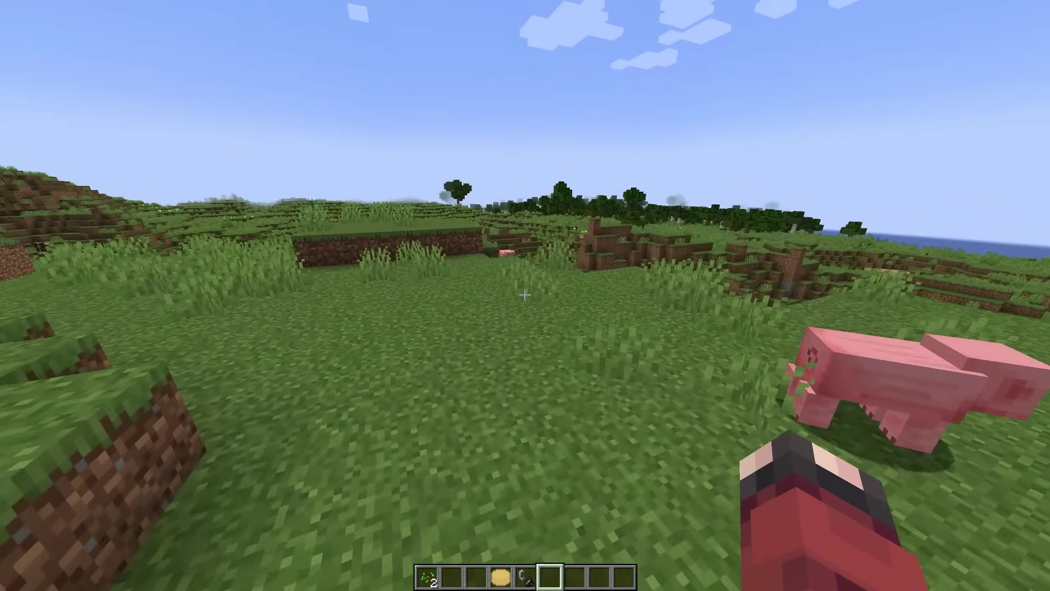
{"action": "right_click", "coordinate": [526, 295]}
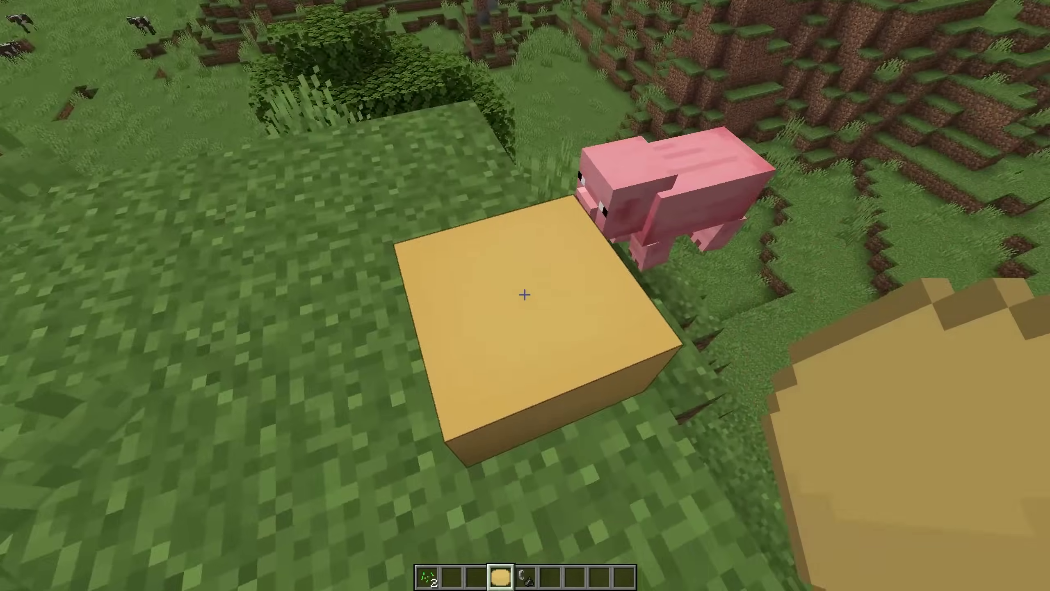
{"action": "right_click", "coordinate": [525, 295]}
{"action": "key", "text": "5"}
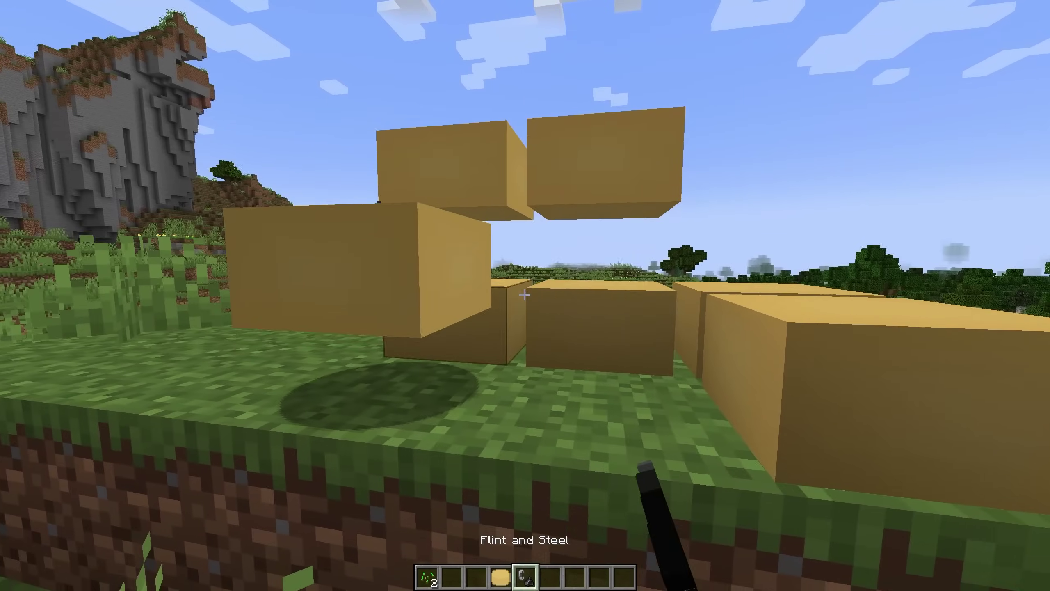
{"action": "right_click", "coordinate": [525, 295]}
{"action": "key", "text": "s"}
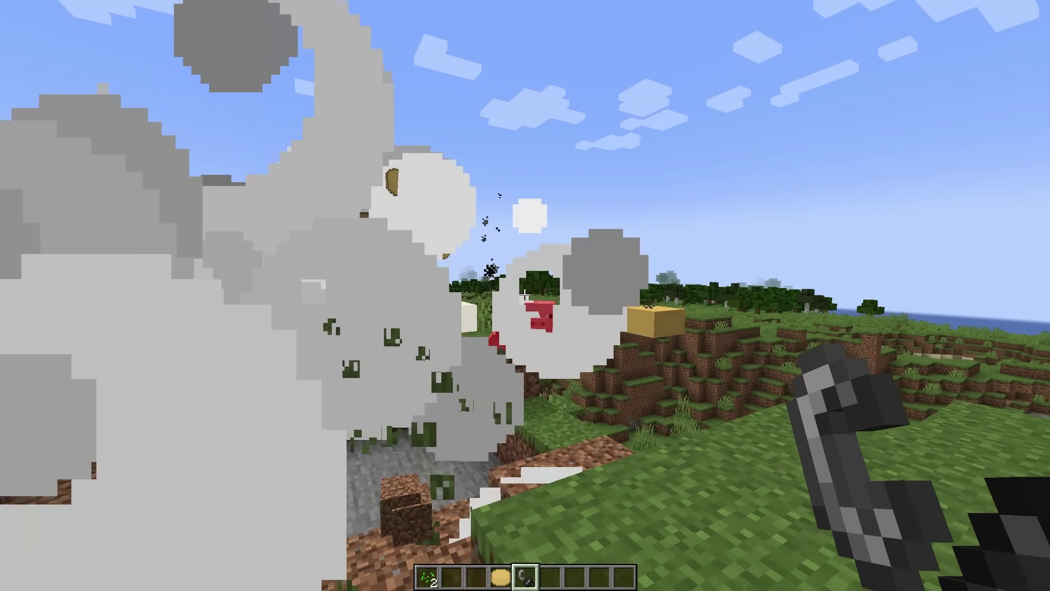
{"action": "key", "text": "4"}
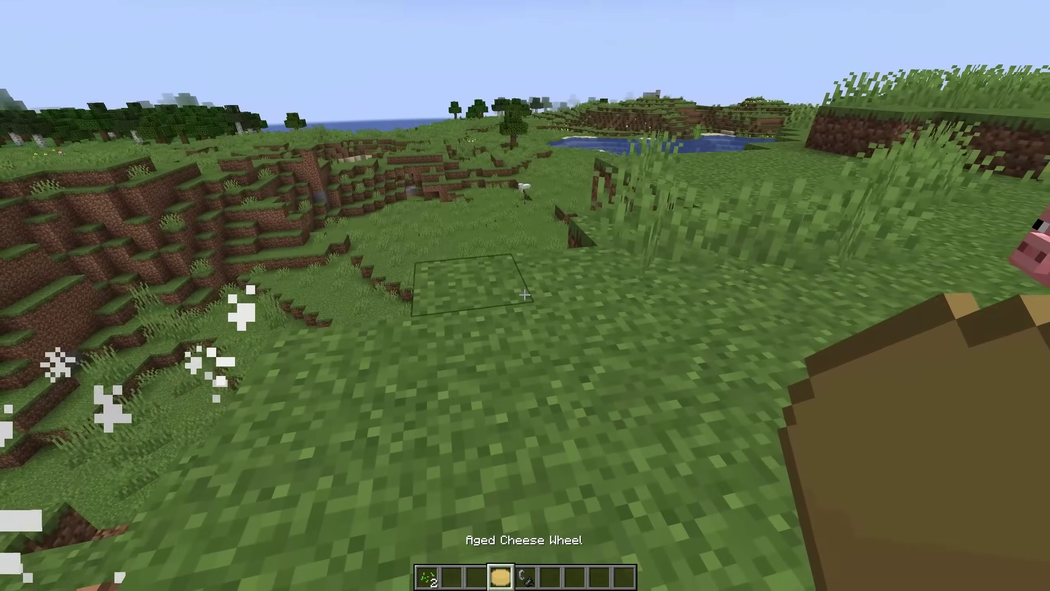
Take a granite slab from the creative inventory and place it on the grass
{"action": "key", "text": "e"}
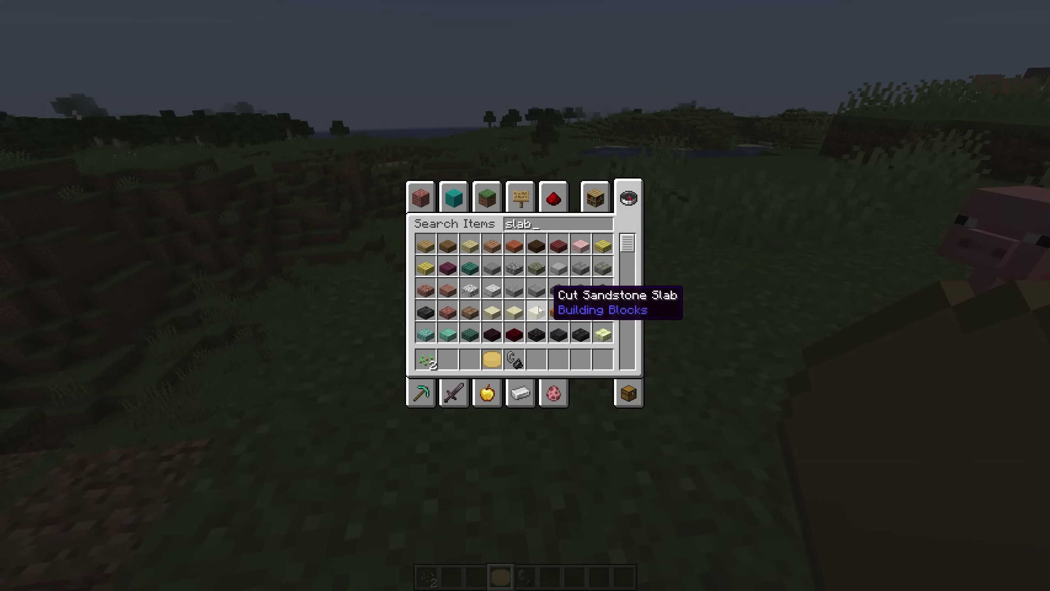
{"action": "key", "text": "6"}
{"action": "key", "text": "e"}
{"action": "right_click", "coordinate": [525, 296]}
Place a cheese block in the field and set it alight with Flint and Steel
{"action": "key", "text": "4"}
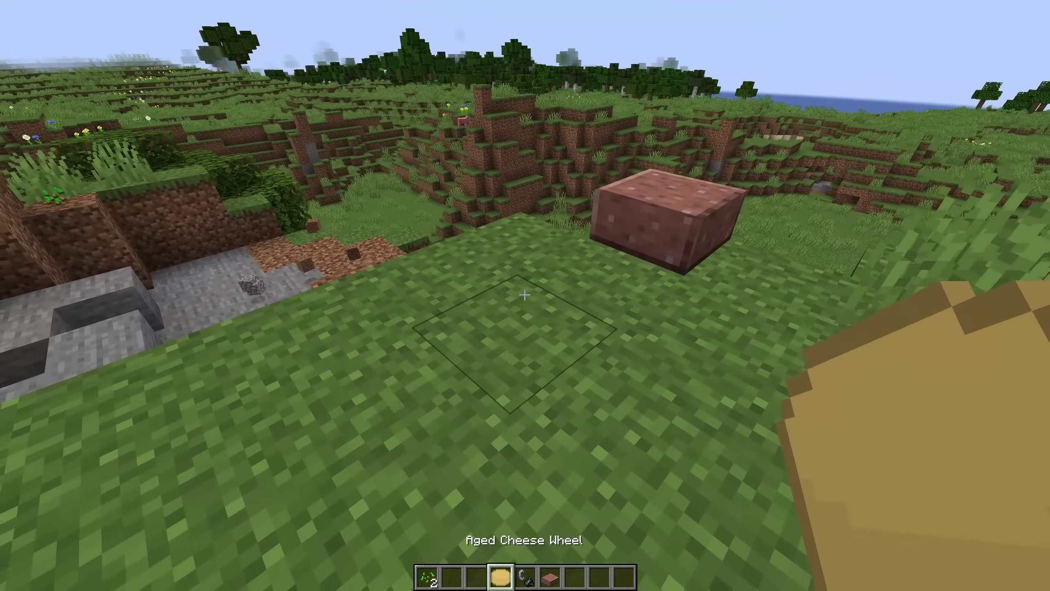
{"action": "right_click", "coordinate": [525, 296]}
{"action": "key", "text": "5"}
{"action": "key", "text": "4"}
{"action": "right_click", "coordinate": [525, 296]}
{"action": "key", "text": "5"}
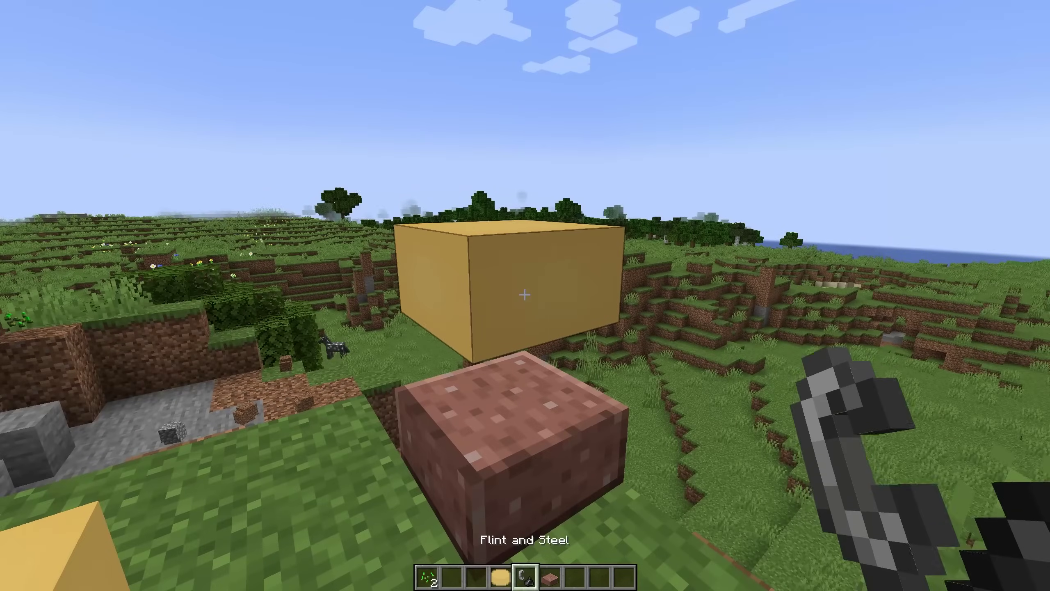
Back away from the burning cheese and white block, checking in third-person view
{"action": "key", "text": "1"}
{"action": "key", "text": "s"}
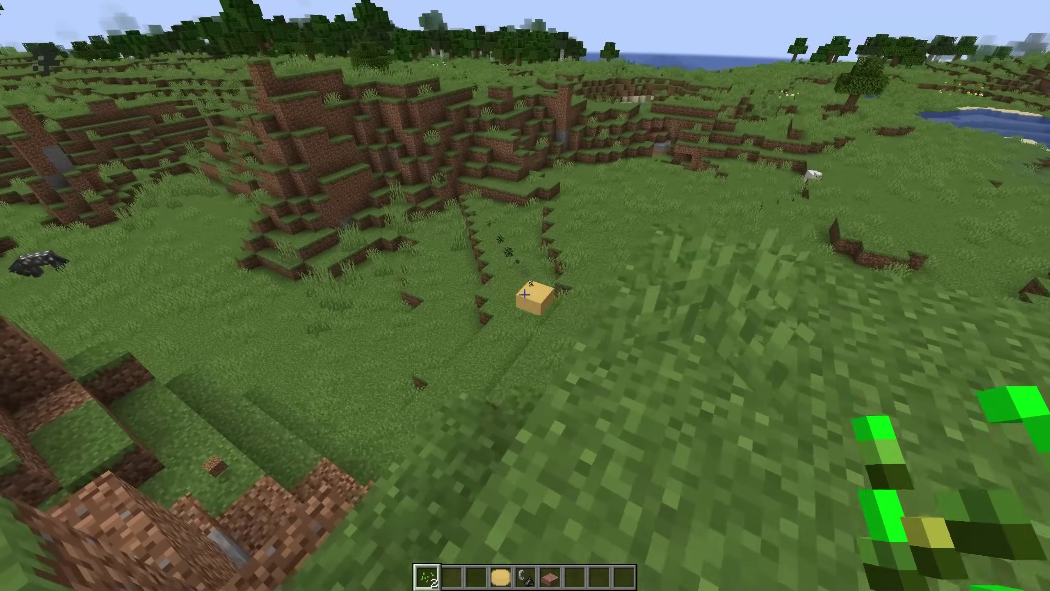
{"action": "key", "text": "F5"}
{"action": "key", "text": "F5"}
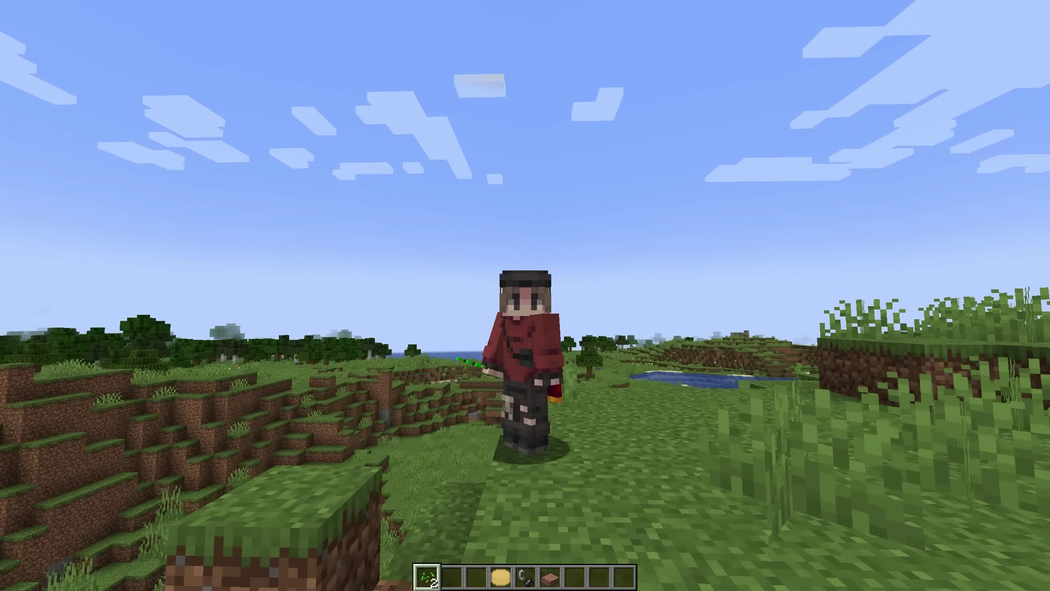
{"action": "key", "text": "F5"}
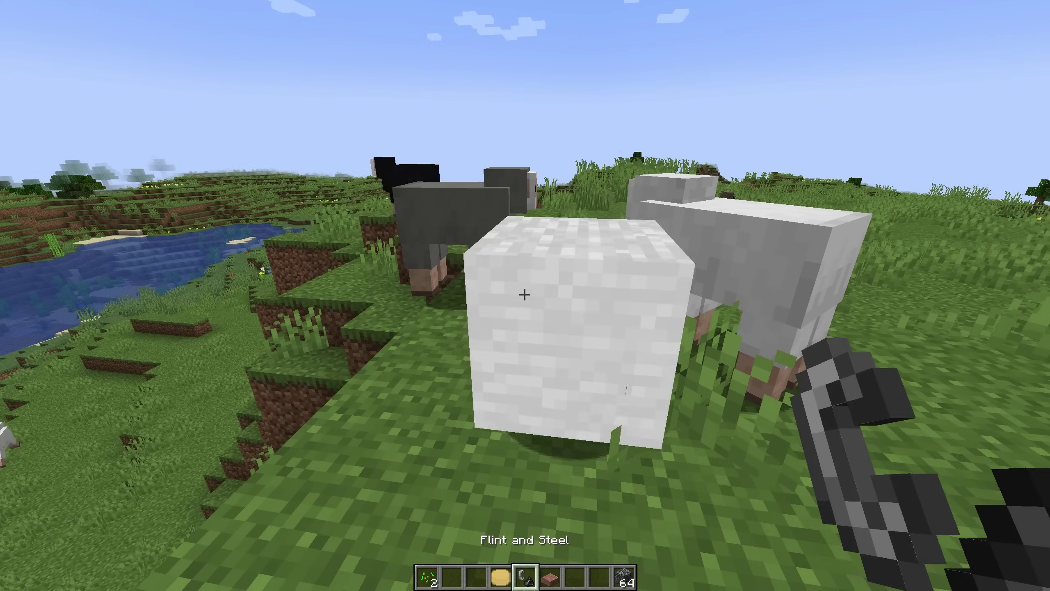
{"action": "key", "text": "s"}
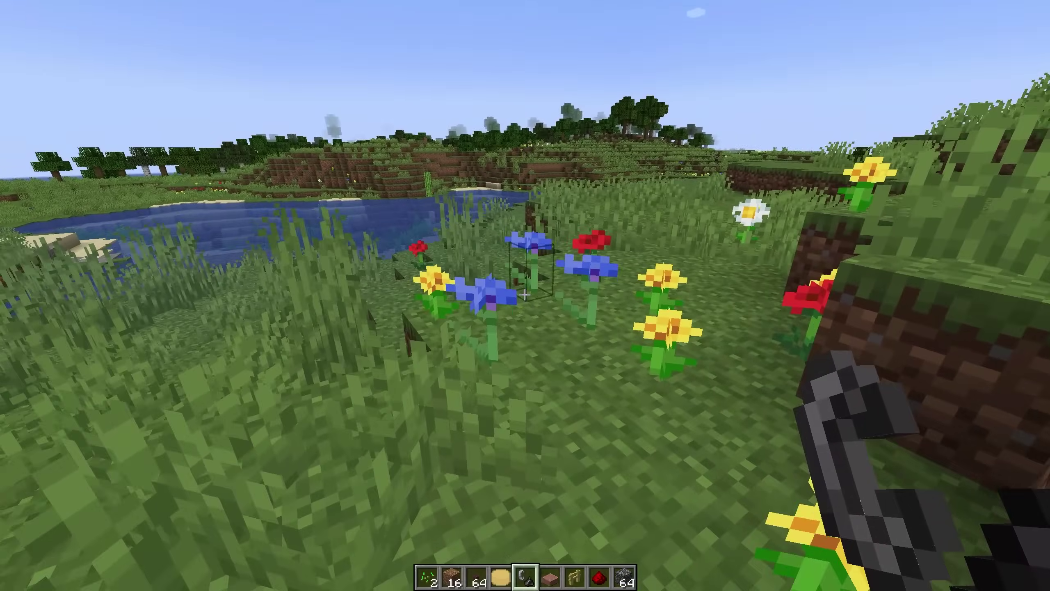
Fertilise the grass by the pond so flowers sprout, then bring up the creative inventory
{"action": "right_click", "coordinate": [526, 295]}
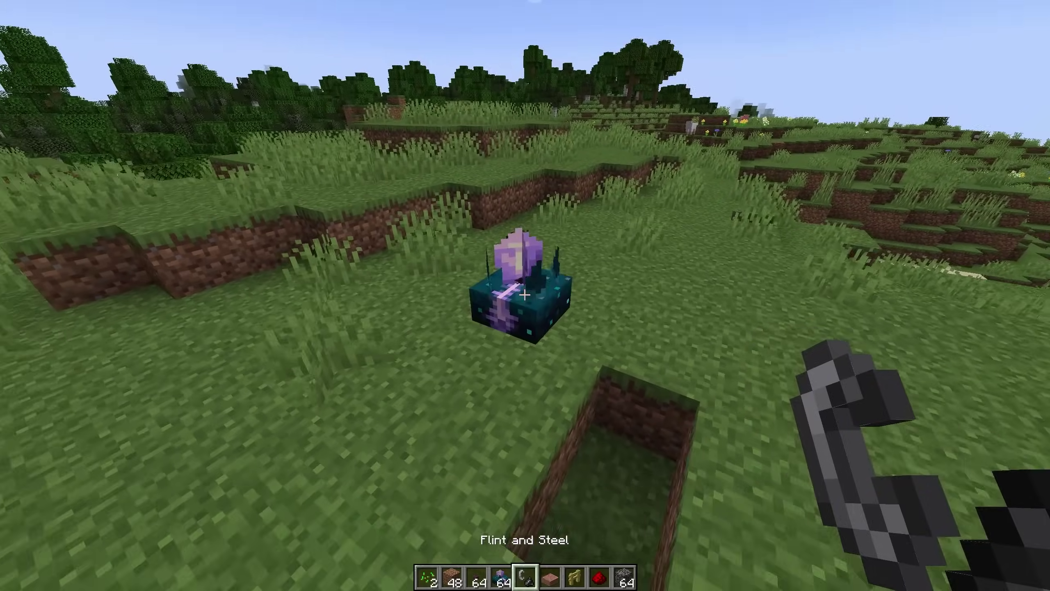
{"action": "key", "text": "e"}
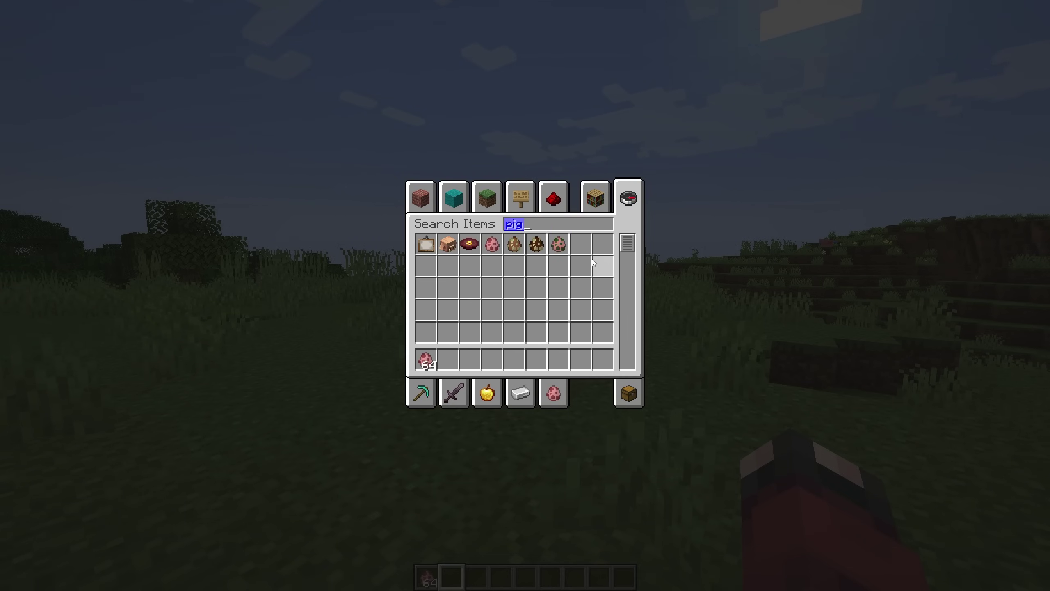
Leave the inventory with pig spawn eggs and Poop in the hotbar, then reopen it
{"action": "key", "text": "Escape"}
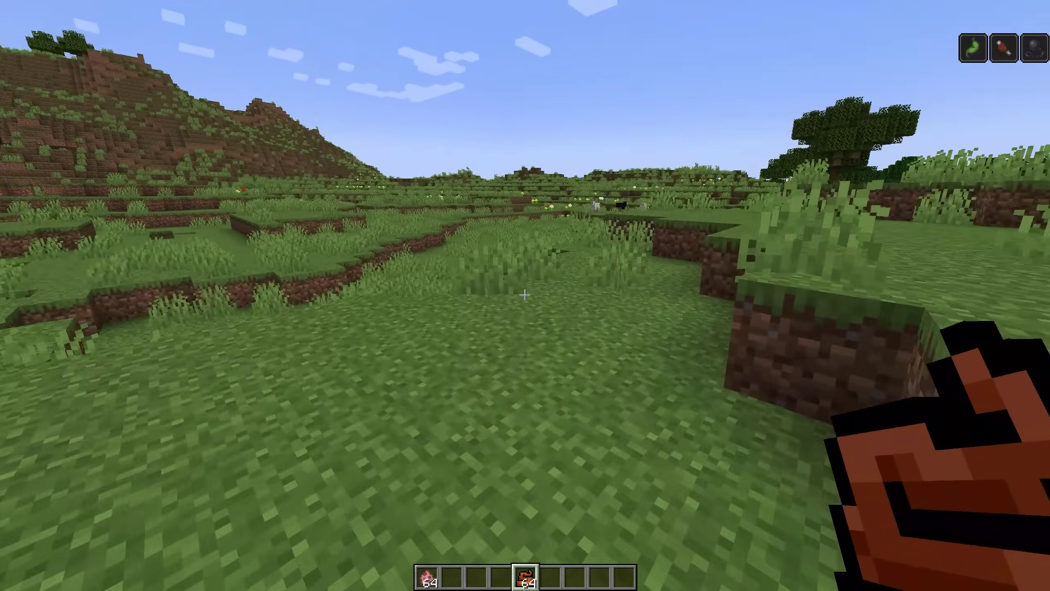
{"action": "key", "text": "e"}
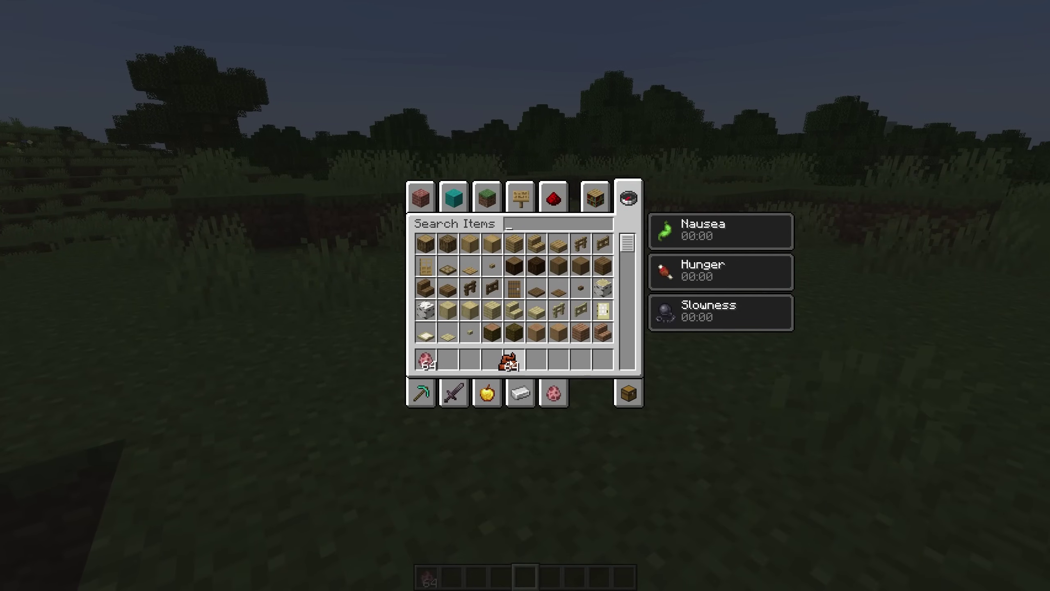
{"action": "type", "text": "poope"}
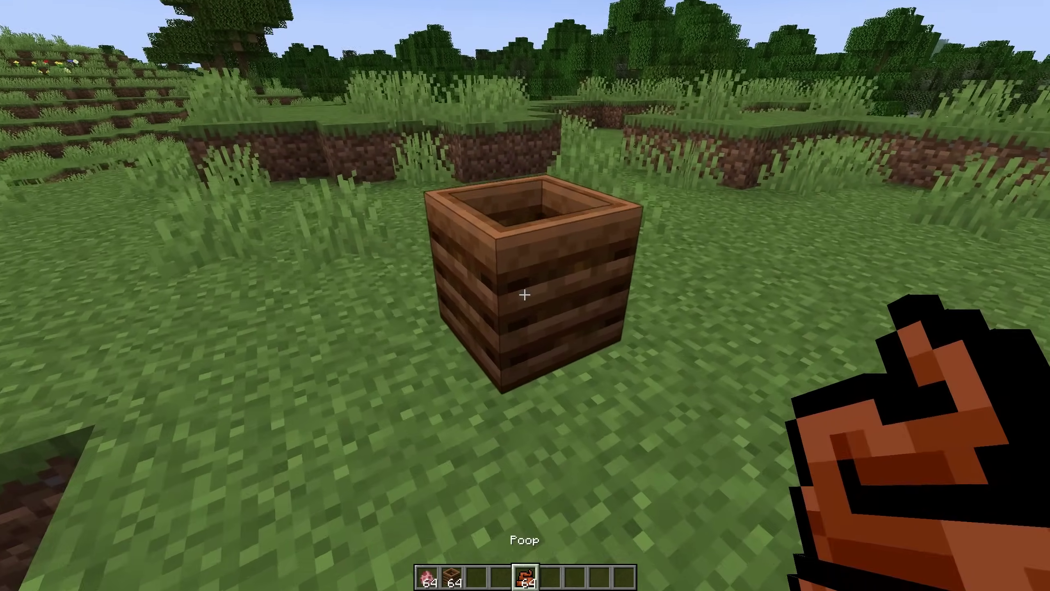
Add Poop to the composter beside the farm site
{"action": "right_click", "coordinate": [524, 293]}
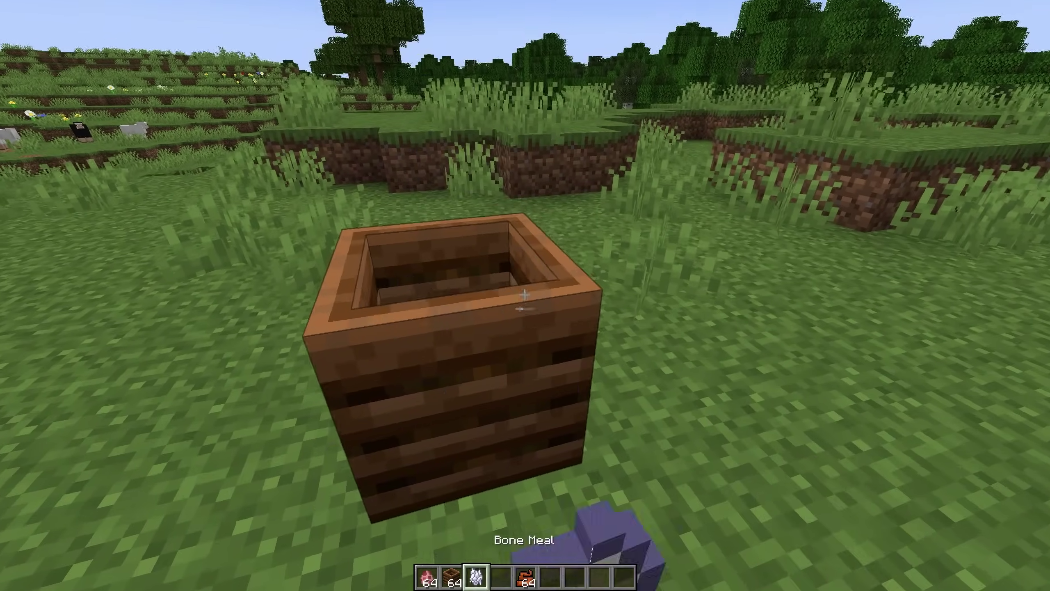
{"action": "key", "text": "2"}
{"action": "key", "text": "e"}
{"action": "key", "text": "e"}
Build the birch-plank tower and fence in the top of the pig pen
{"action": "key", "text": "5"}
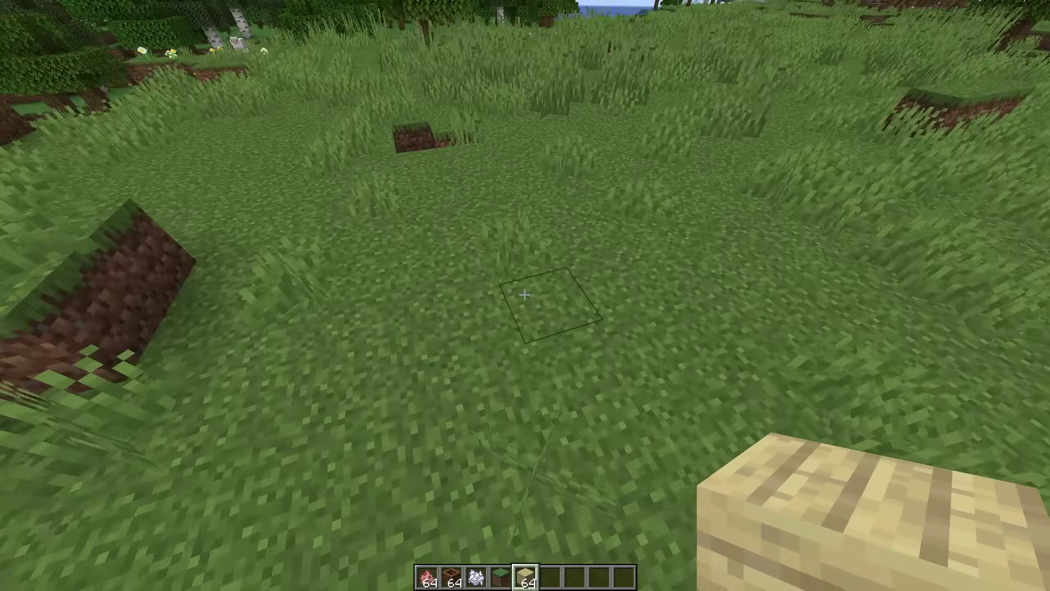
{"action": "right_click", "coordinate": [525, 294]}
{"action": "left_click", "coordinate": [524, 294]}
{"action": "right_click", "coordinate": [525, 294]}
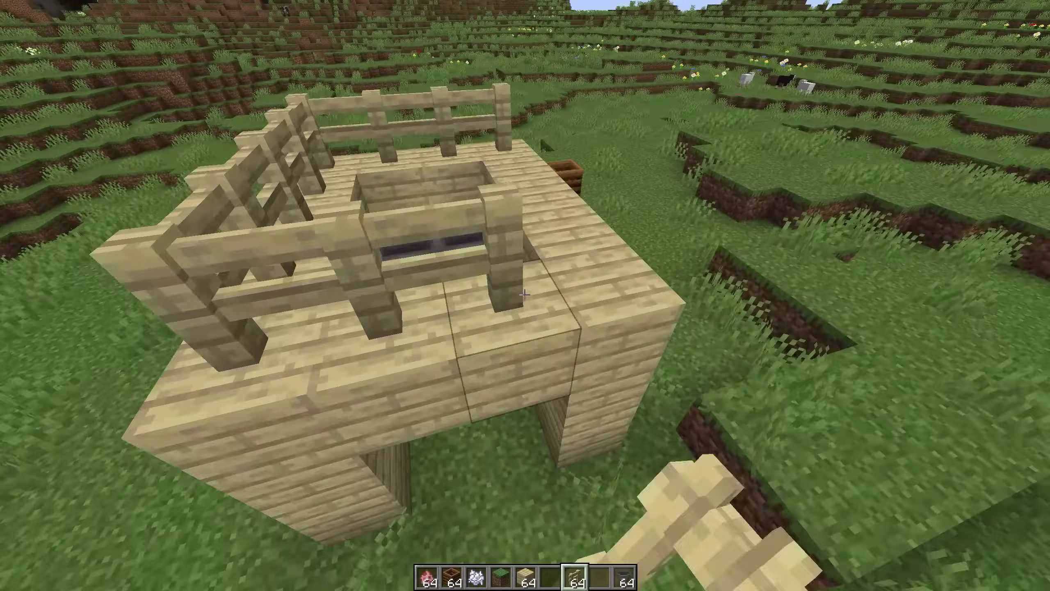
{"action": "right_click", "coordinate": [524, 293]}
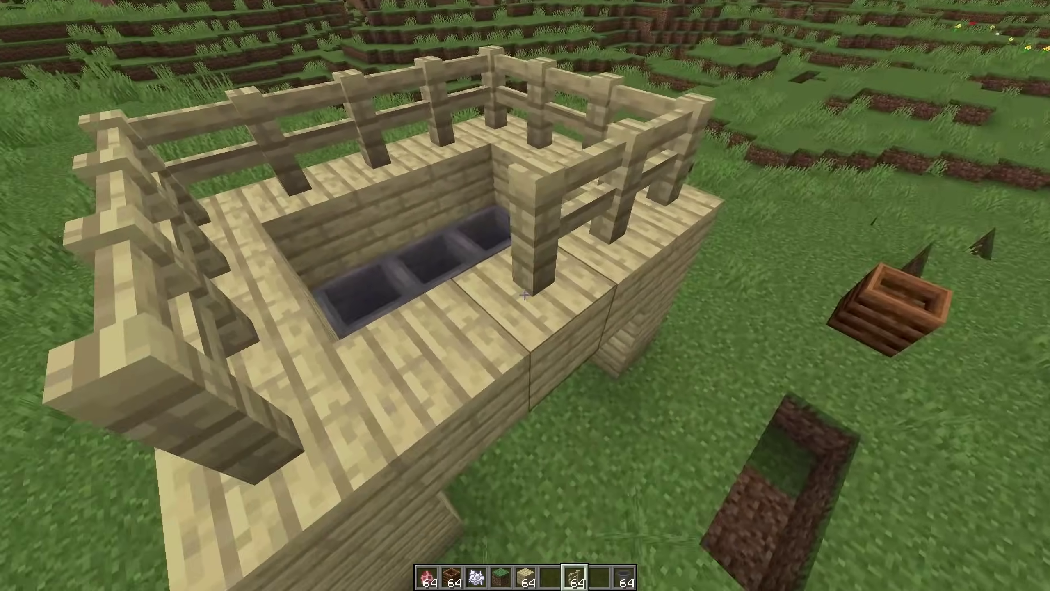
{"action": "right_click", "coordinate": [524, 294]}
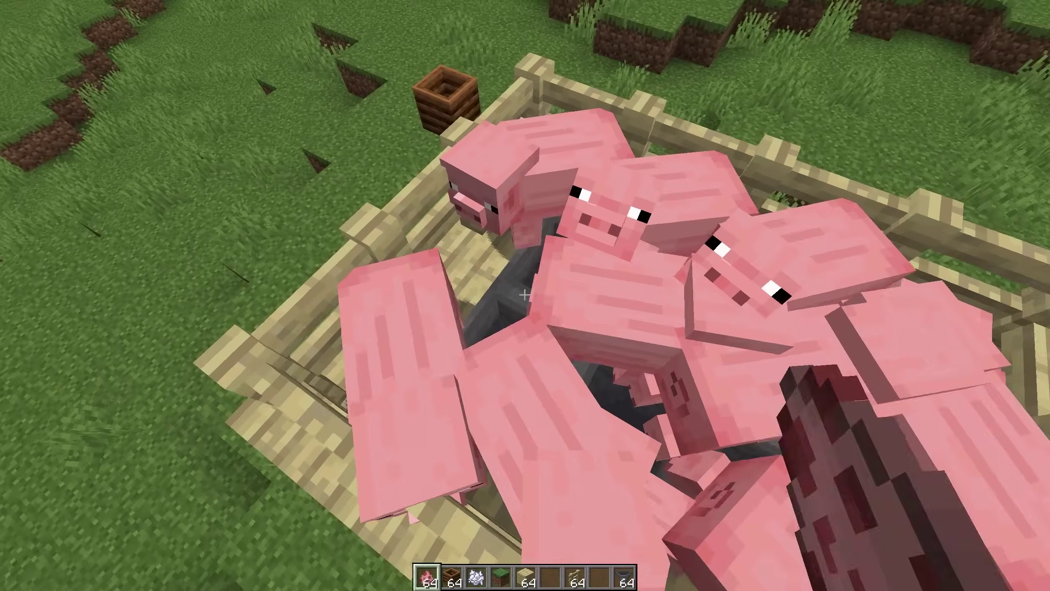
Check the large chest under the hoppers for collected Poop
{"action": "left_click", "coordinate": [525, 294]}
{"action": "key", "text": "2"}
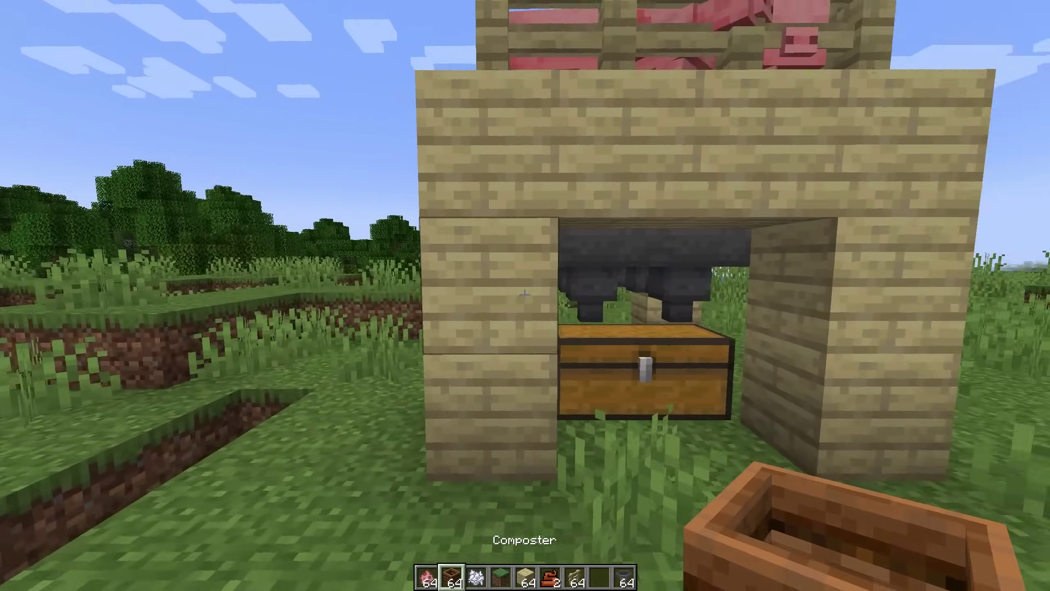
{"action": "key", "text": "4"}
{"action": "right_click", "coordinate": [525, 294]}
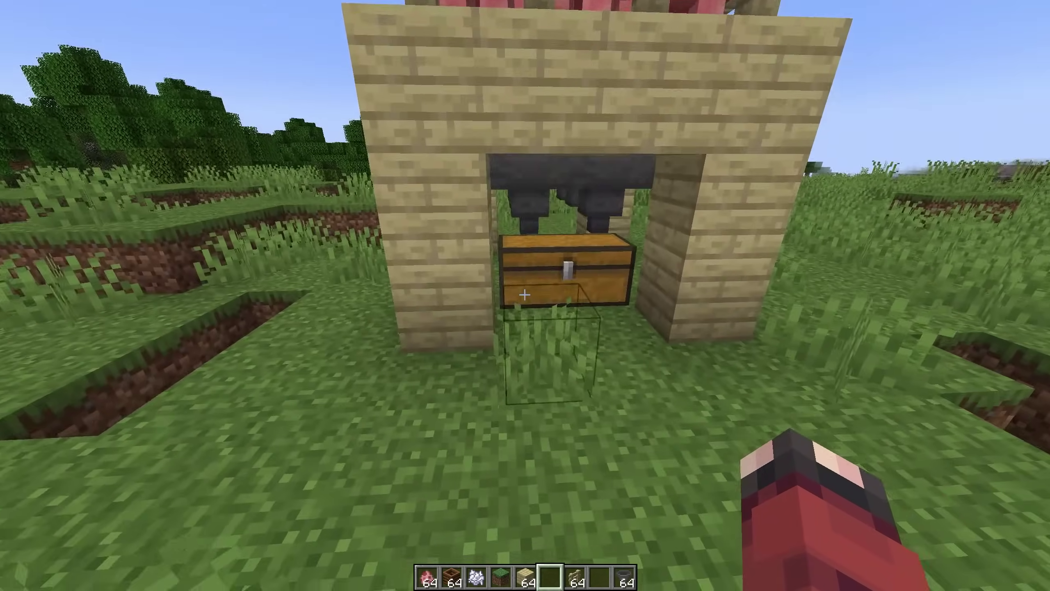
{"action": "right_click", "coordinate": [525, 294]}
{"action": "key", "text": "Escape"}
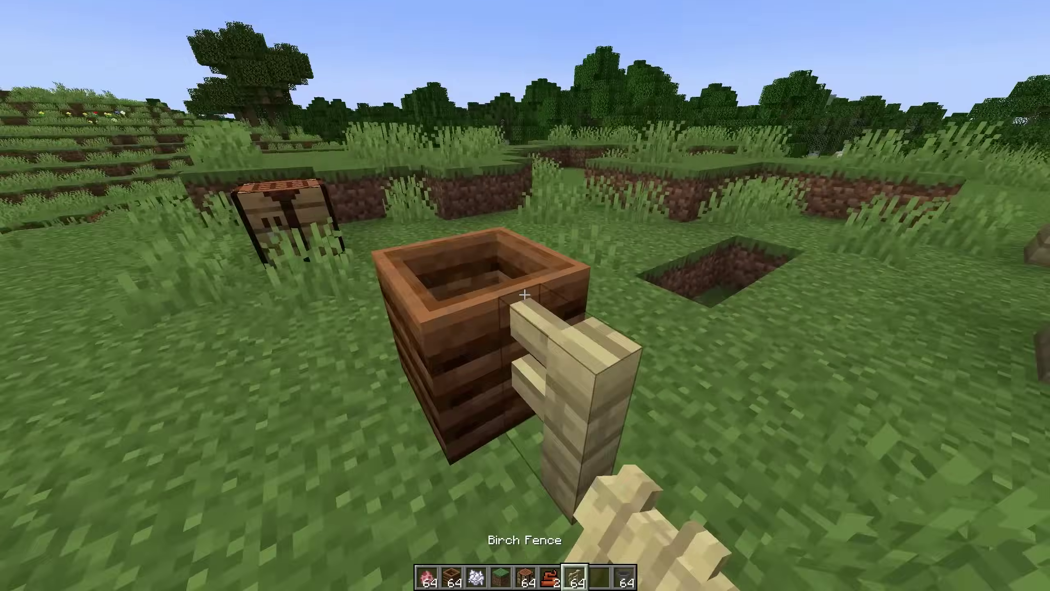
{"action": "scroll", "coordinate": [525, 294], "scroll_direction": "up", "scroll_amount": 1}
Fill the composter with Poop, switch to F5 third-person, and eat Poop again
{"action": "right_click", "coordinate": [524, 293]}
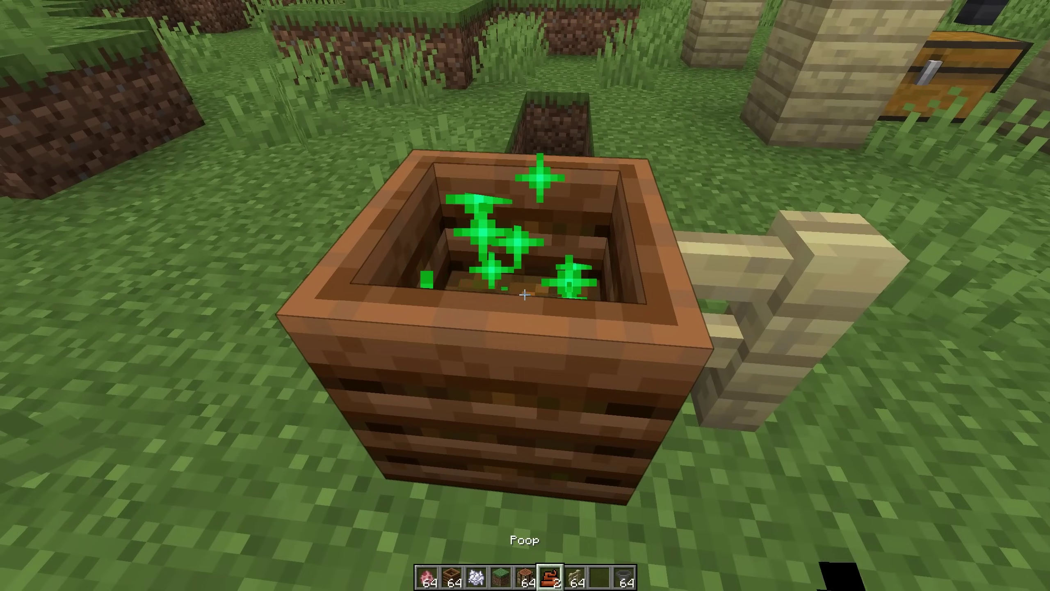
{"action": "key", "text": "s"}
{"action": "scroll", "coordinate": [525, 294], "scroll_direction": "down", "scroll_amount": 2}
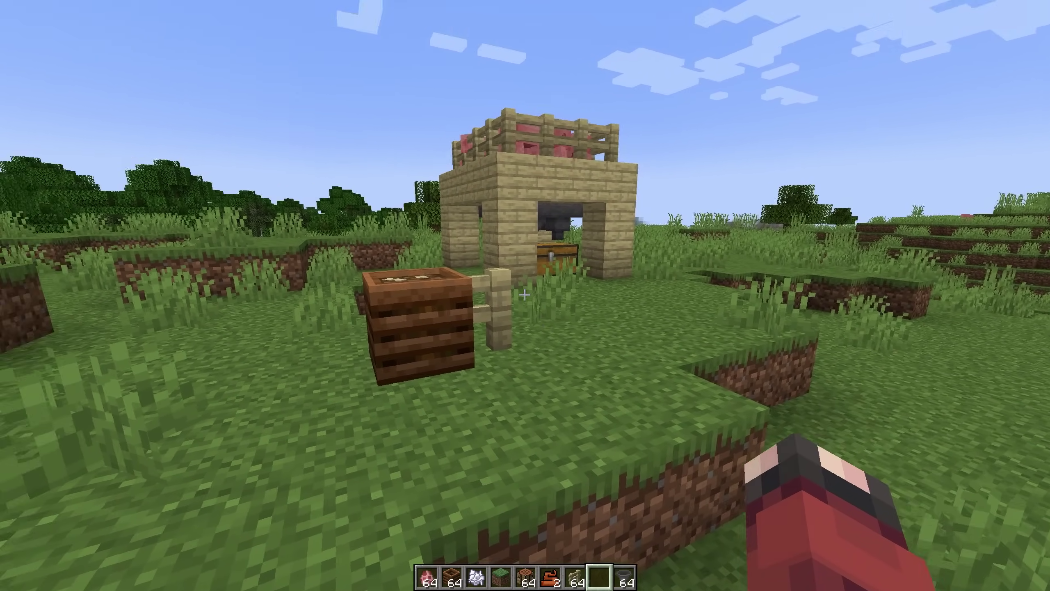
{"action": "key", "text": "F5"}
{"action": "key", "text": "F5"}
{"action": "key", "text": "F5"}
{"action": "key", "text": "F5"}
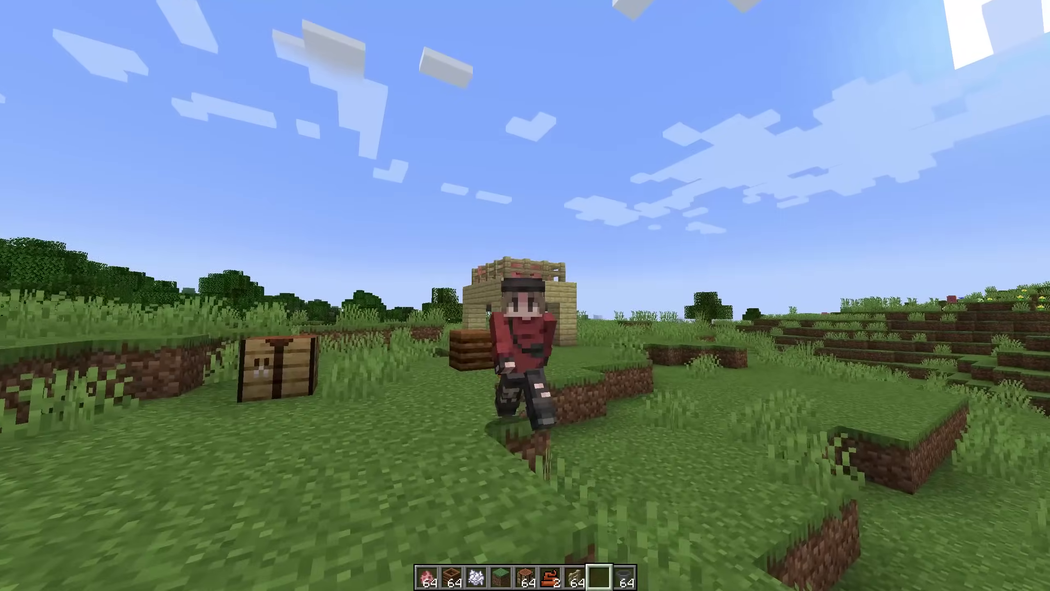
{"action": "key", "text": "6"}
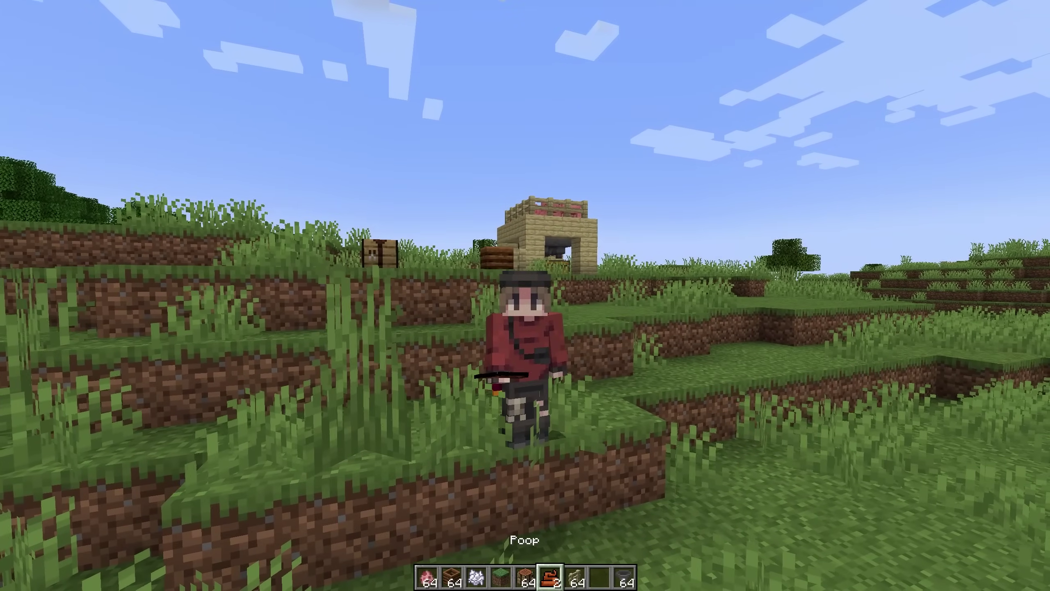
{"action": "right_click", "coordinate": [525, 296]}
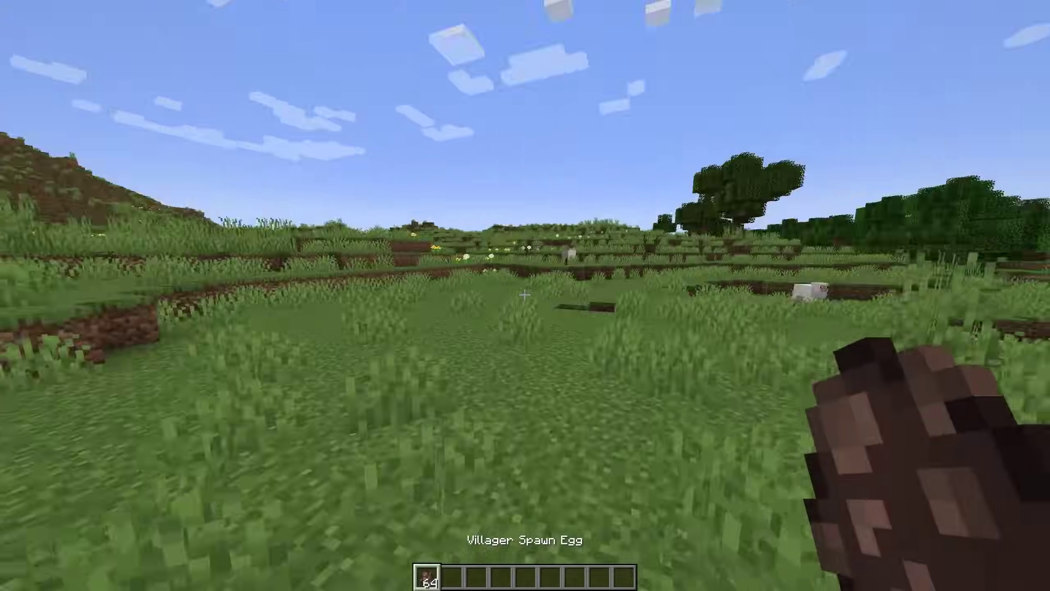
{"action": "key", "text": "F5"}
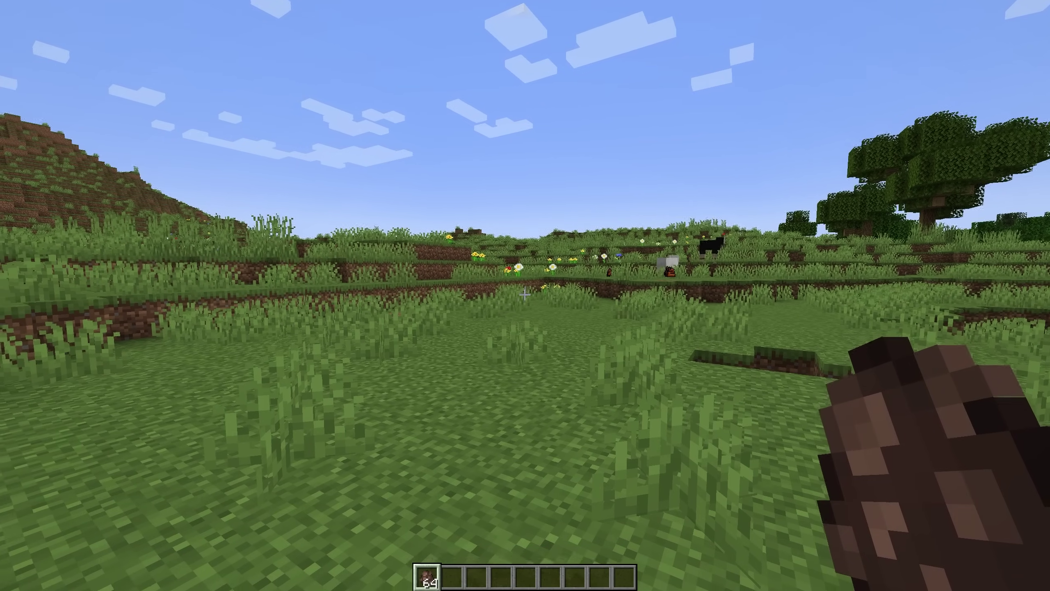
{"action": "type", "text": "/loc structure v"}
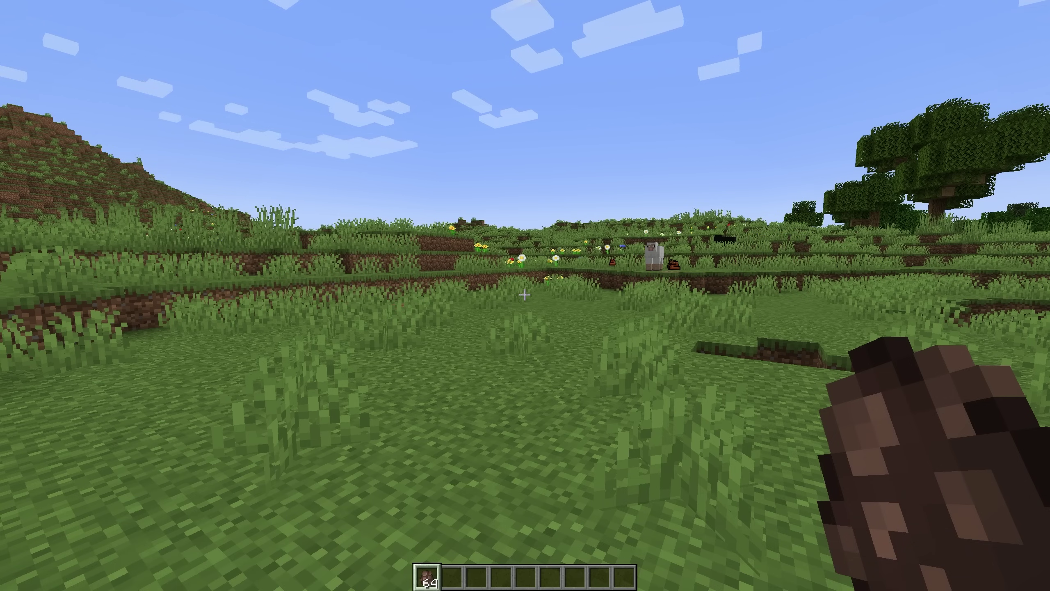
{"action": "type", "text": "2t"}
{"action": "left_click", "coordinate": [315, 525]}
{"action": "key", "text": "Return"}
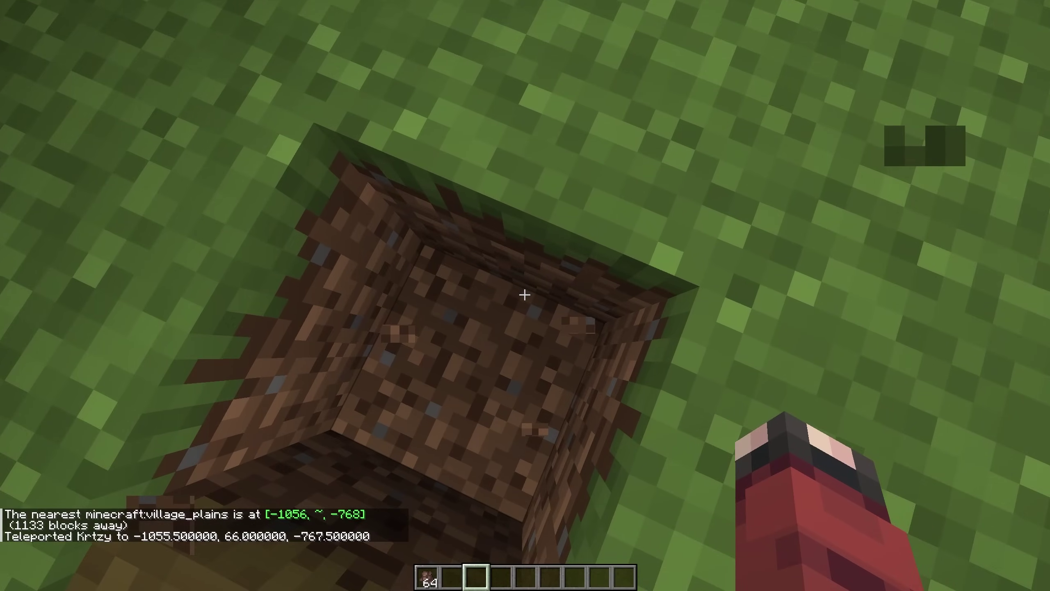
{"action": "middle_click", "coordinate": [524, 294]}
{"action": "key", "text": "4"}
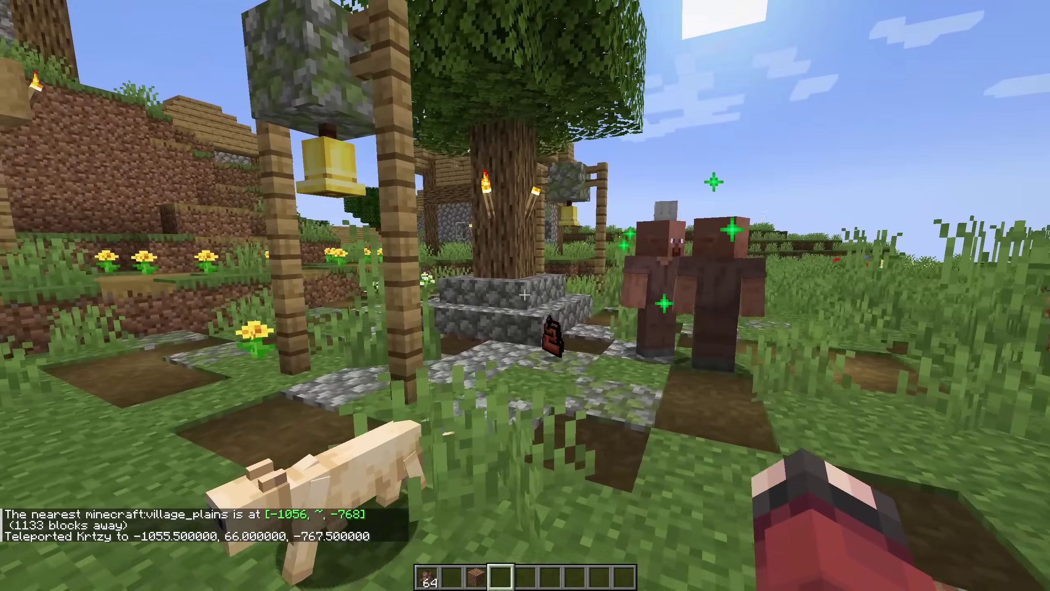
{"action": "key", "text": "w"}
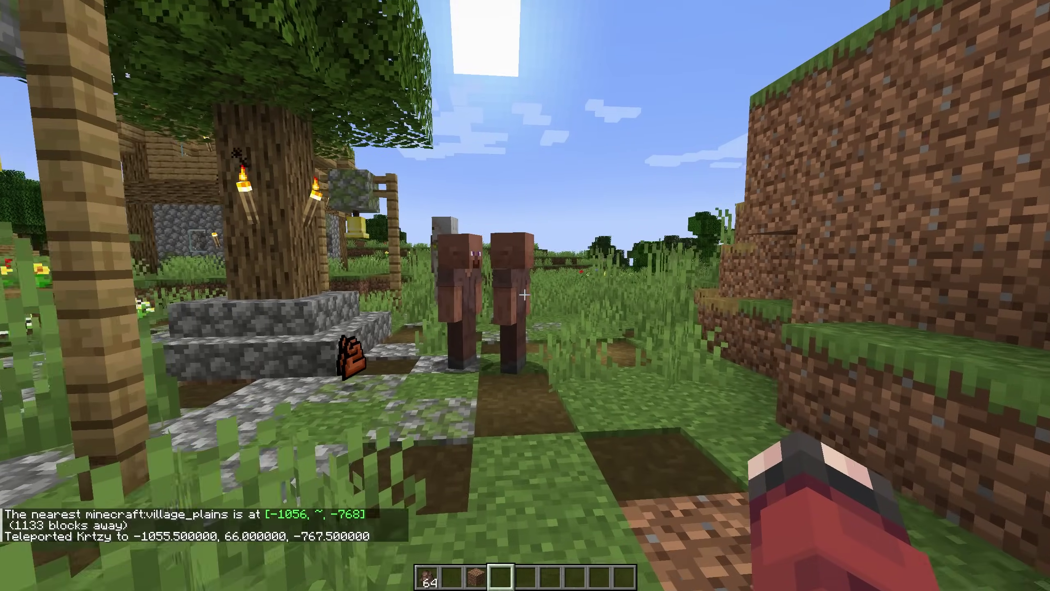
{"action": "key", "text": "s"}
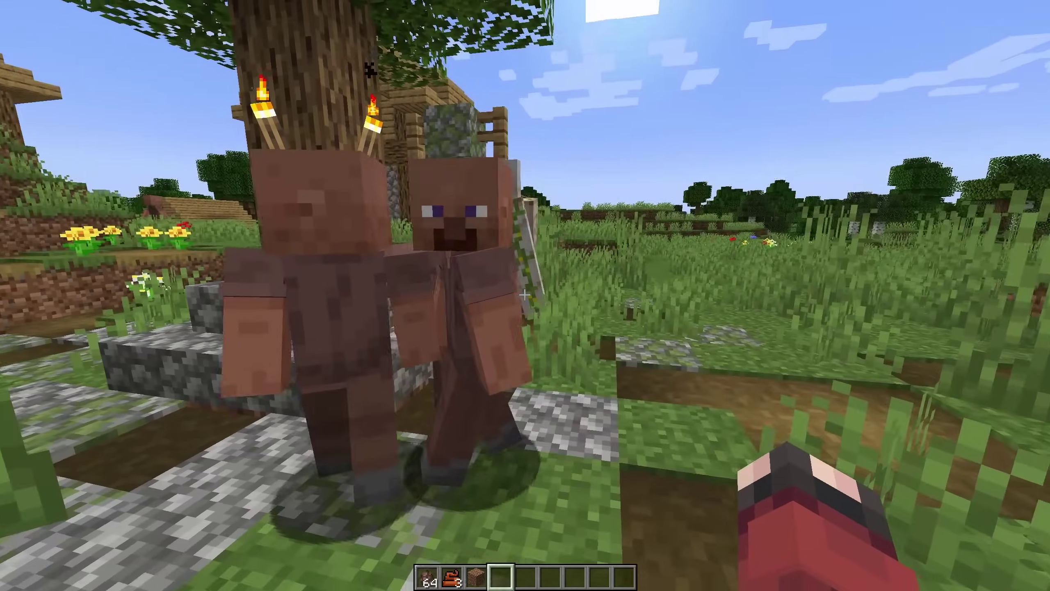
{"action": "key", "text": "e"}
{"action": "key", "text": "Escape"}
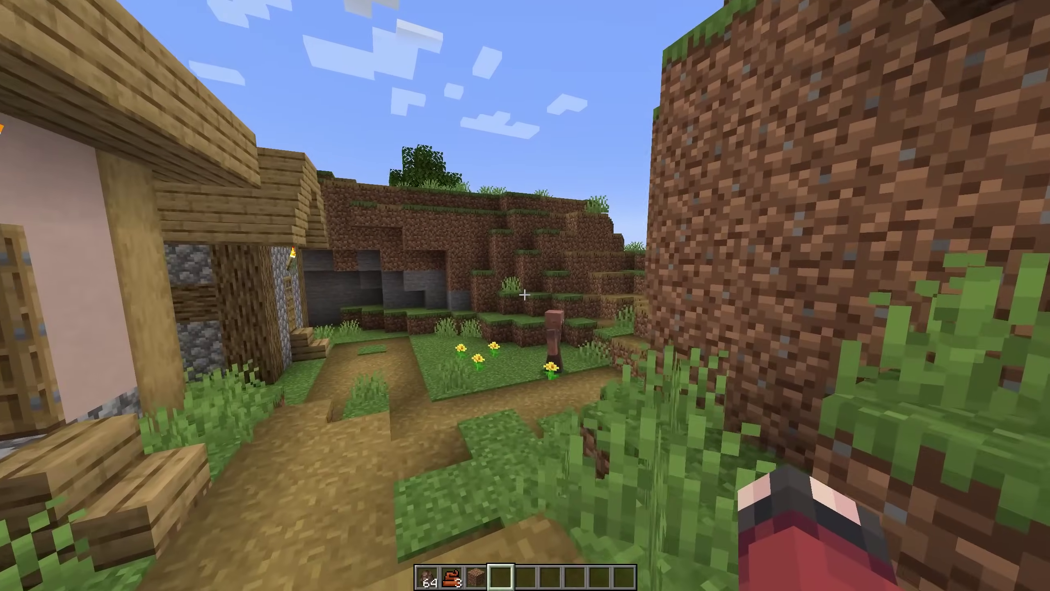
{"action": "key", "text": "e"}
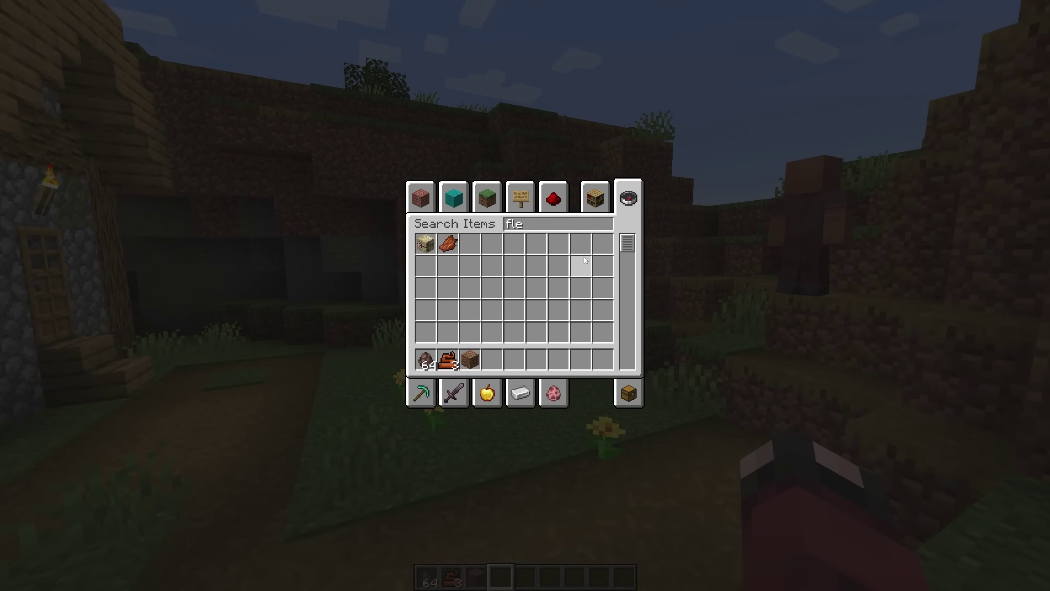
Place two fletching tables by the villager, turning it into a fletcher
{"action": "key", "text": "5"}
{"action": "key", "text": "Escape"}
{"action": "key", "text": "6"}
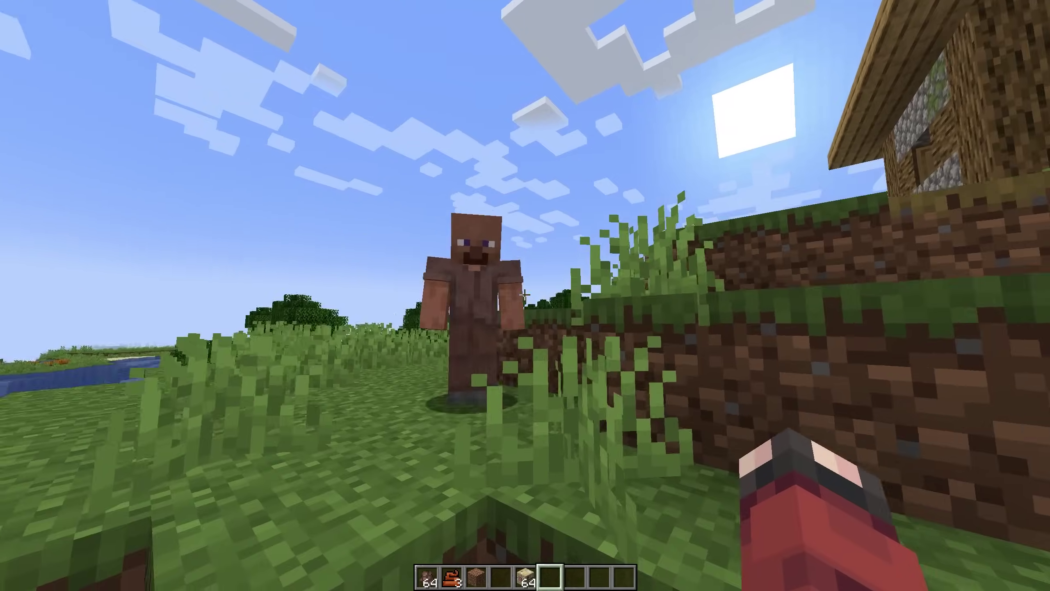
{"action": "key", "text": "5"}
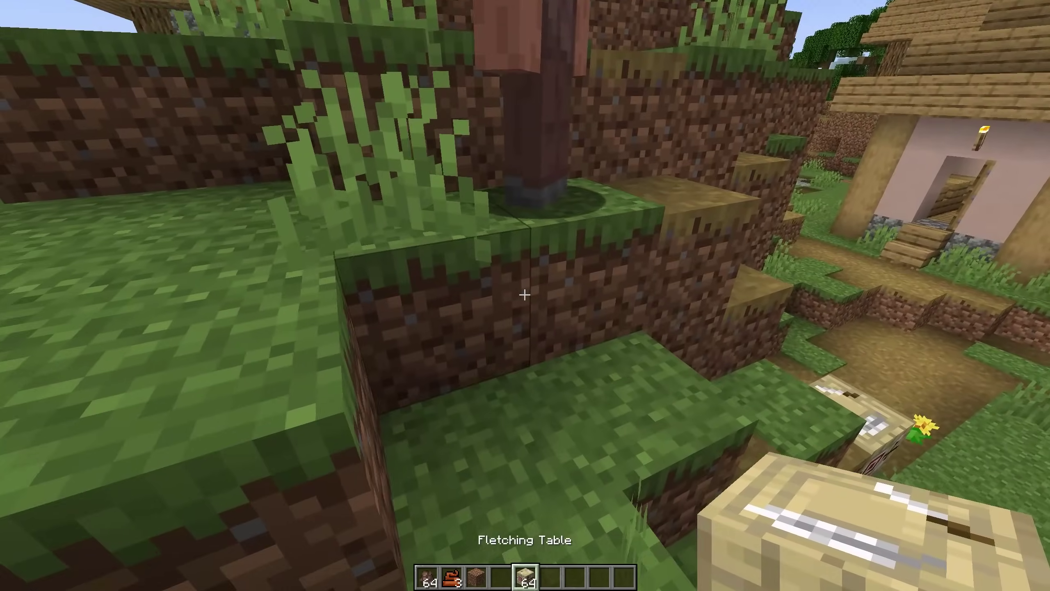
{"action": "right_click", "coordinate": [525, 295]}
{"action": "right_click", "coordinate": [526, 295]}
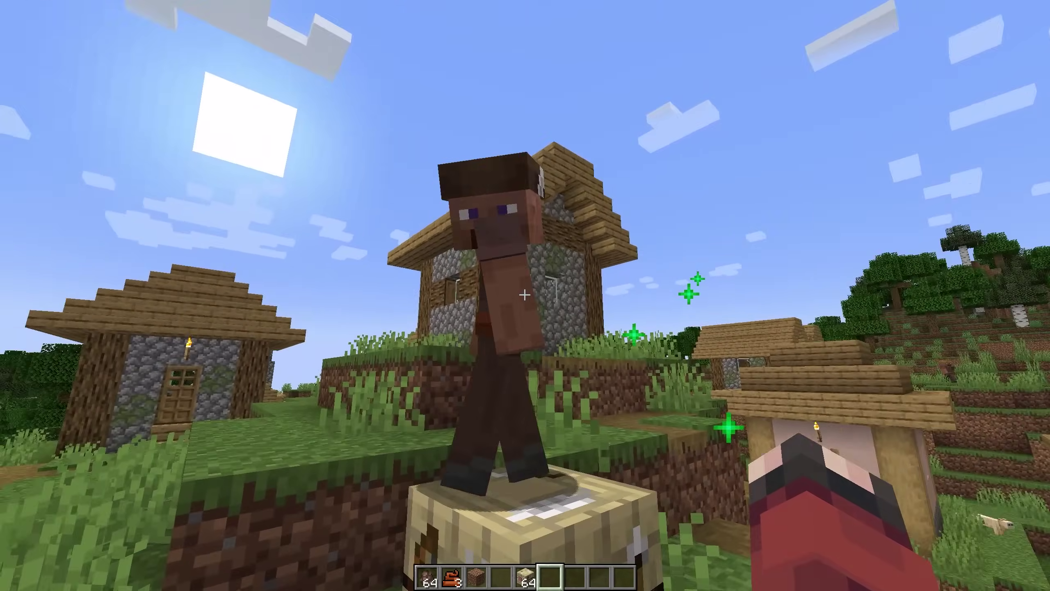
{"action": "right_click", "coordinate": [525, 296]}
{"action": "key", "text": "Escape"}
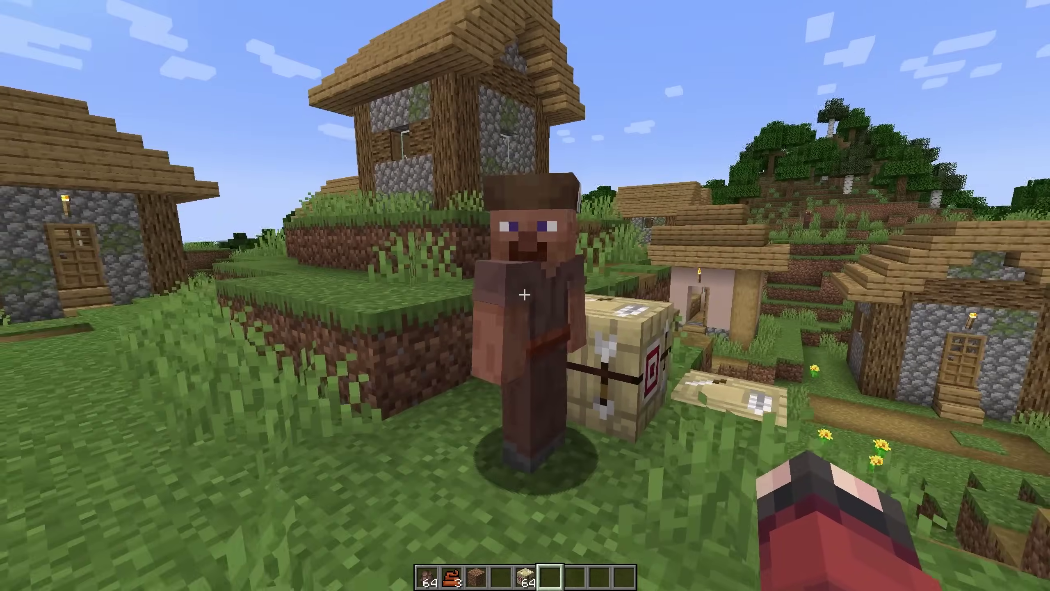
Walk along the village path and spawn more villagers with Villager Spawn Eggs
{"action": "key", "text": "w"}
{"action": "key", "text": "w"}
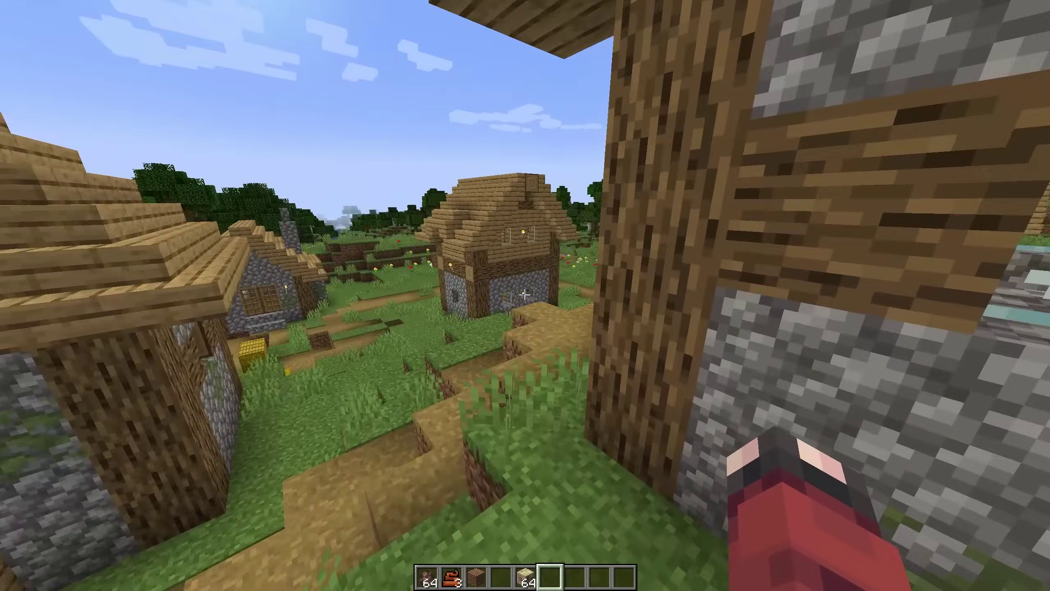
{"action": "key", "text": "w"}
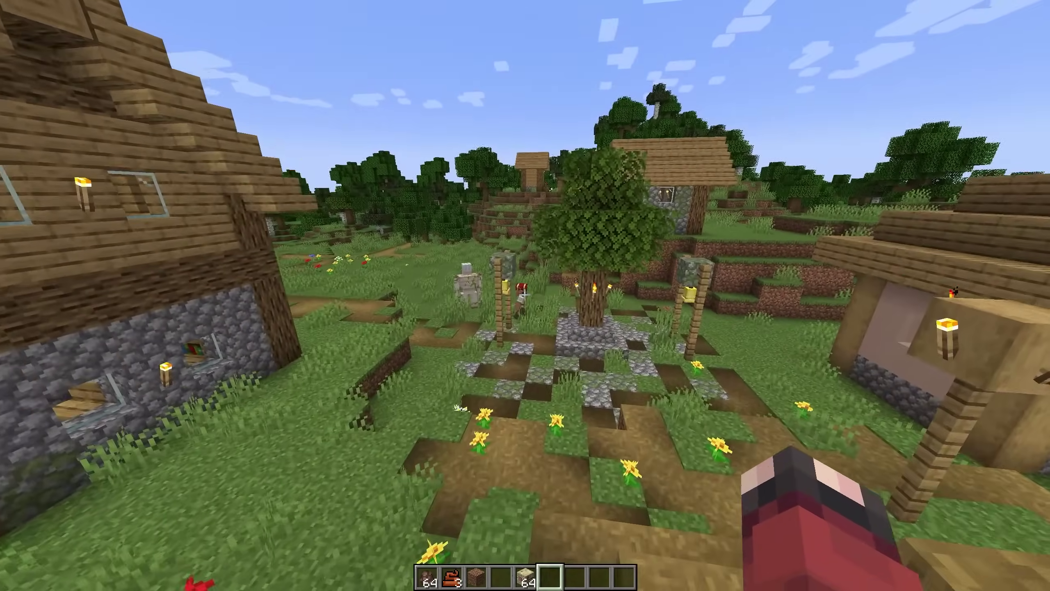
{"action": "key", "text": "w"}
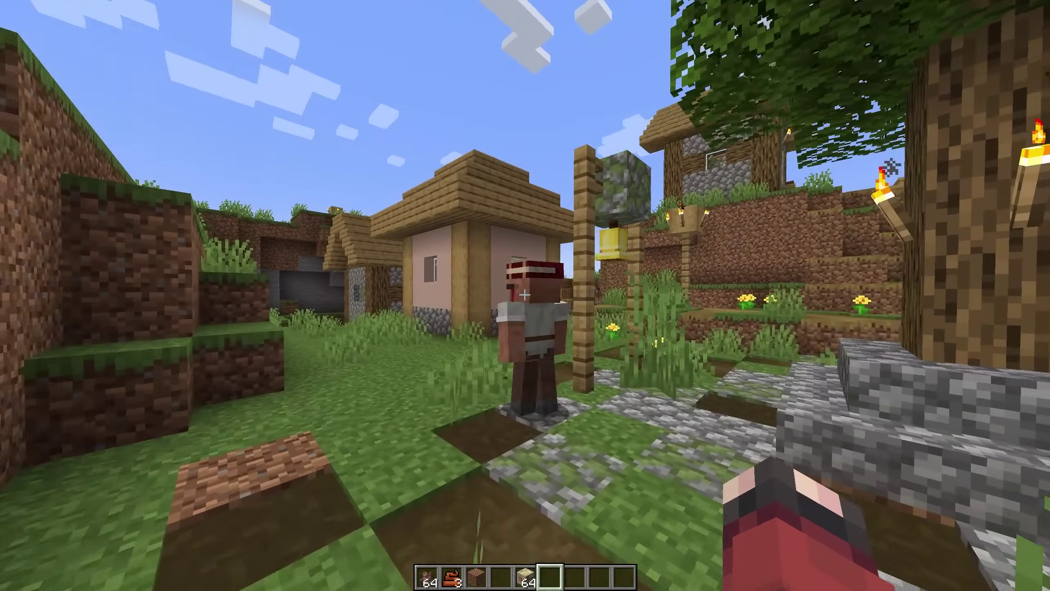
{"action": "key", "text": "w"}
{"action": "key", "text": "w"}
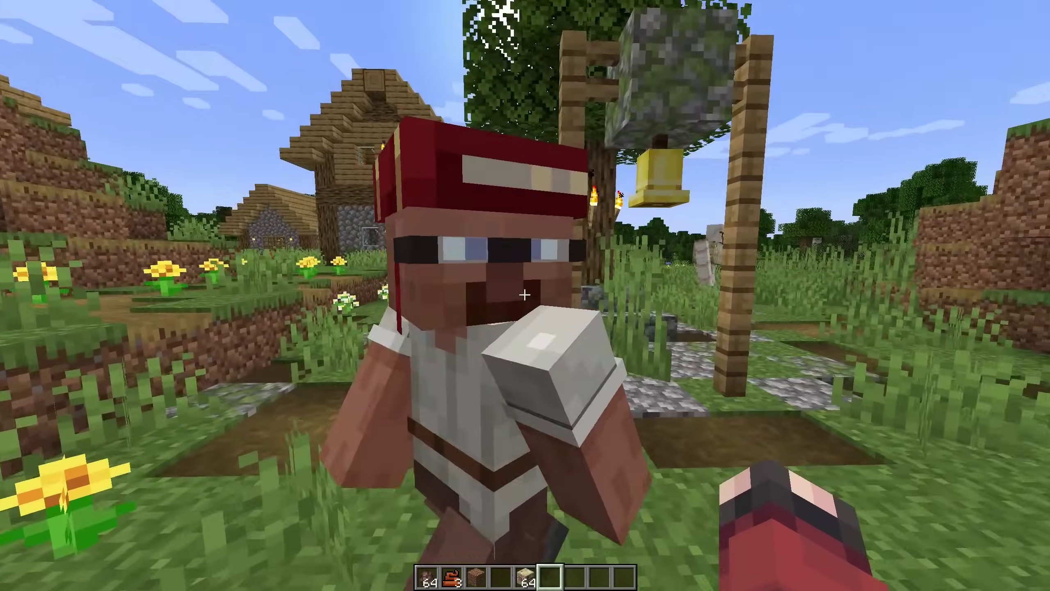
{"action": "key", "text": "w"}
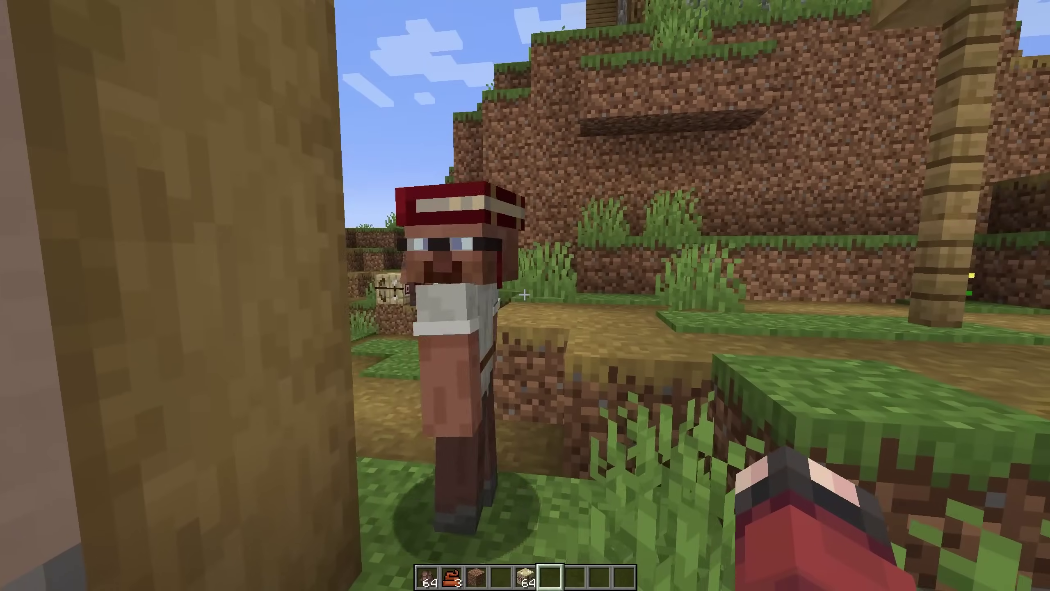
{"action": "key", "text": "s"}
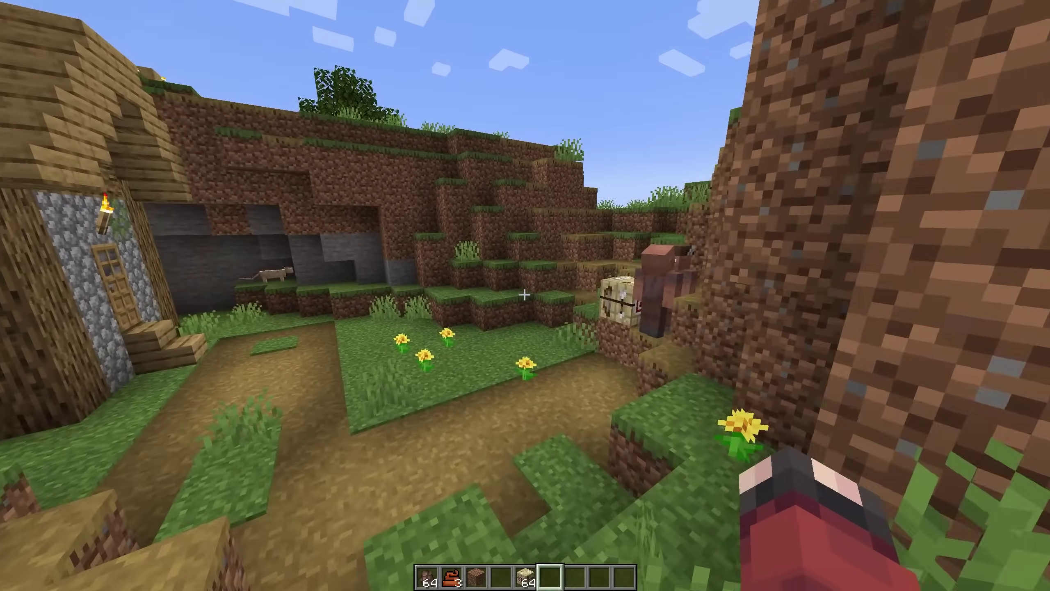
{"action": "key", "text": "w"}
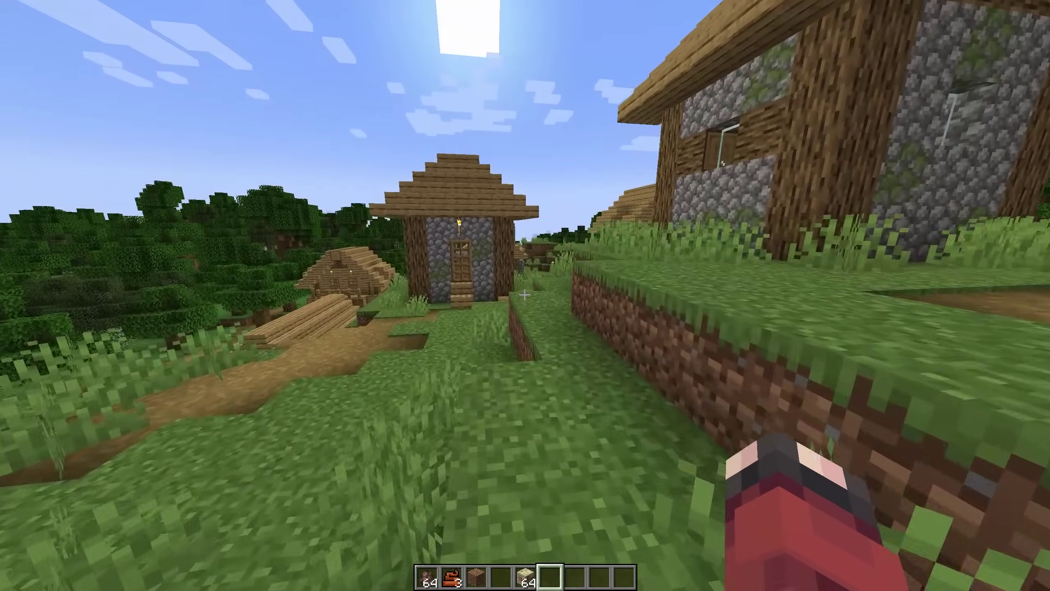
{"action": "key", "text": "w"}
{"action": "key", "text": "w"}
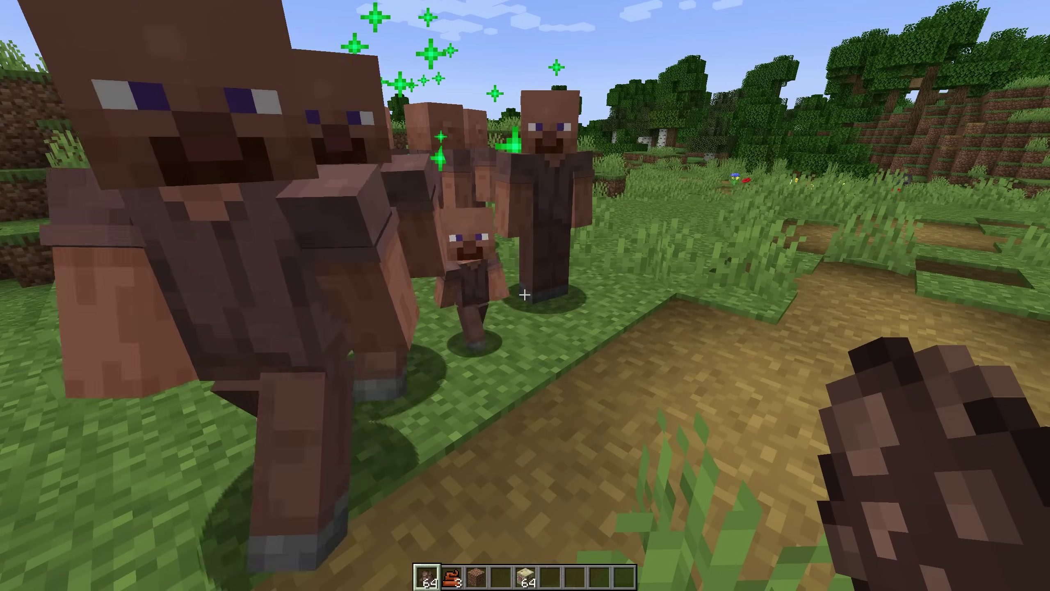
{"action": "key", "text": "w"}
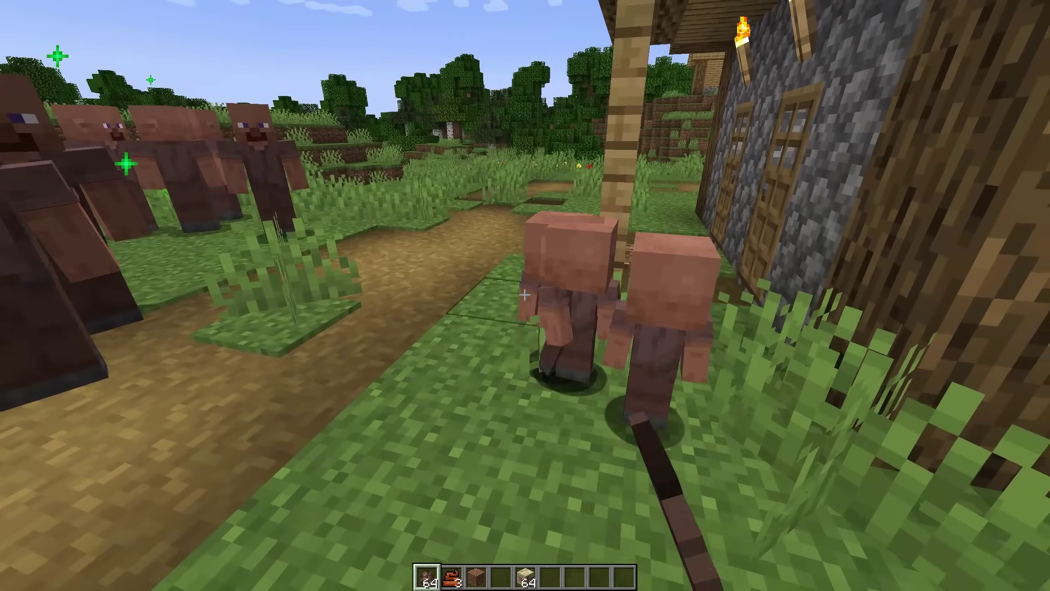
{"action": "right_click", "coordinate": [526, 294]}
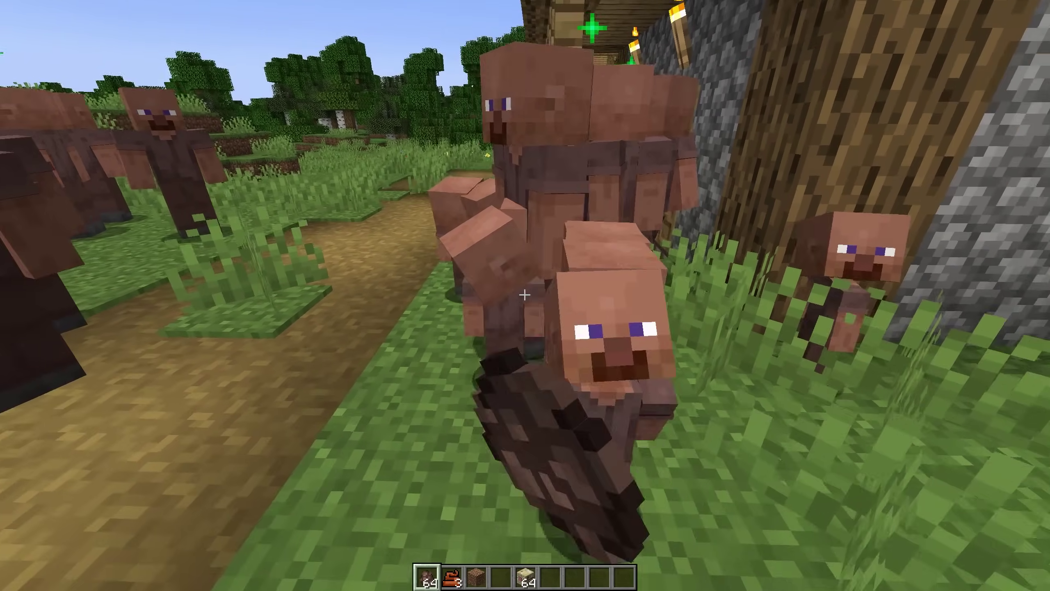
{"action": "right_click", "coordinate": [525, 293]}
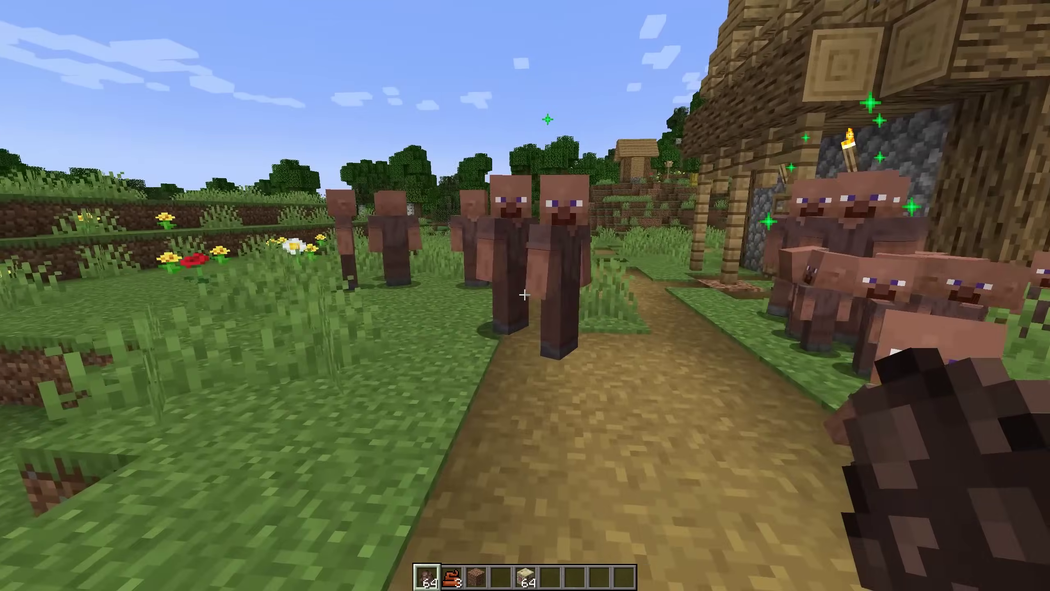
{"action": "scroll", "coordinate": [526, 294], "scroll_direction": "down", "scroll_amount": 1}
{"action": "scroll", "coordinate": [525, 294], "scroll_direction": "down", "scroll_amount": 1}
Take Flint and Steel from the creative inventory into hotbar slot 8
{"action": "key", "text": "e"}
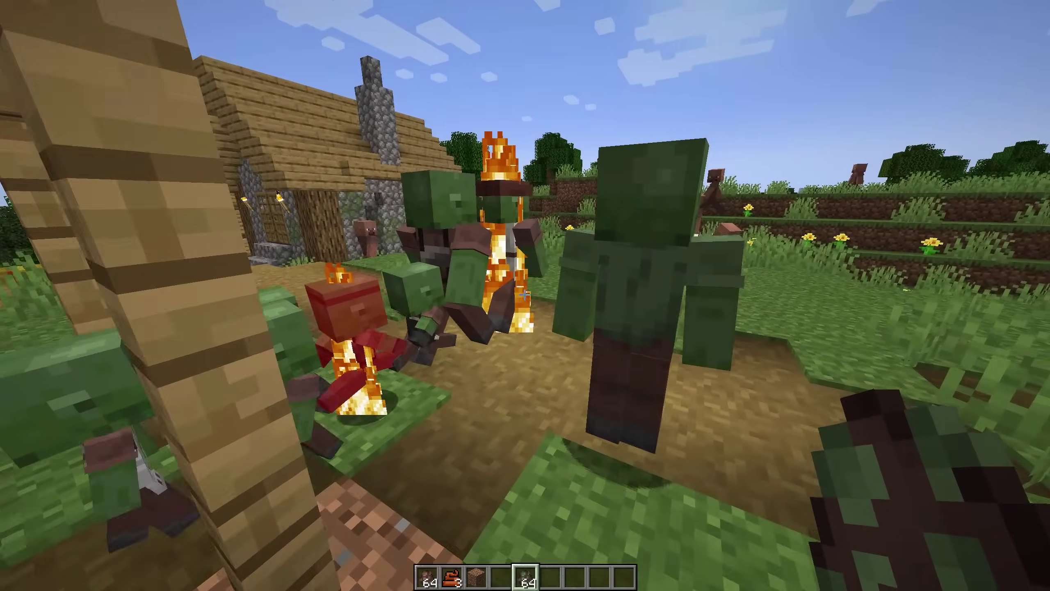
{"action": "scroll", "coordinate": [525, 295], "scroll_direction": "down", "scroll_amount": 1}
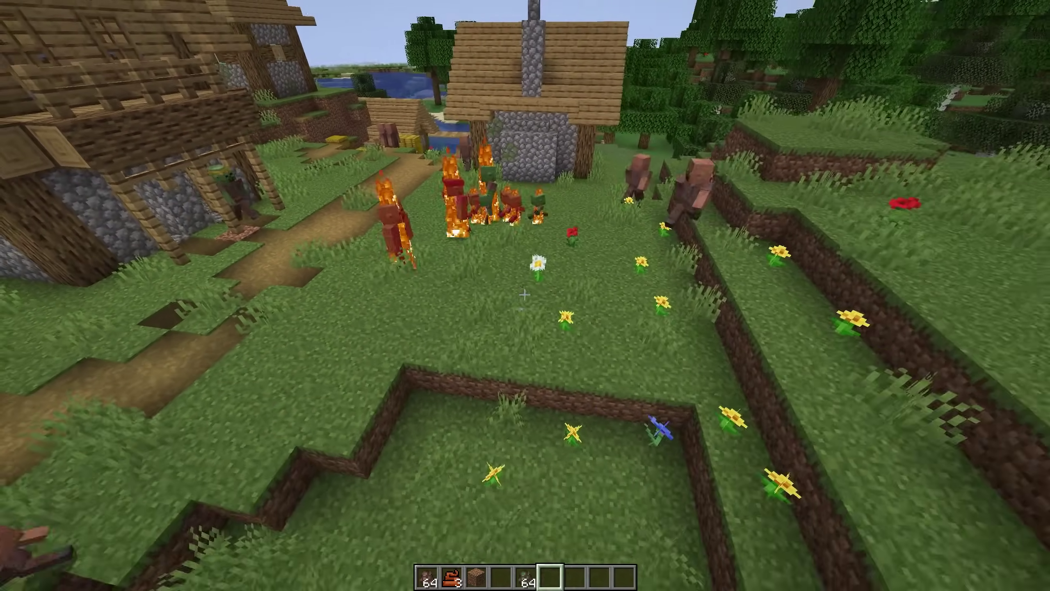
{"action": "scroll", "coordinate": [526, 296], "scroll_direction": "down", "scroll_amount": 2}
{"action": "key", "text": "e"}
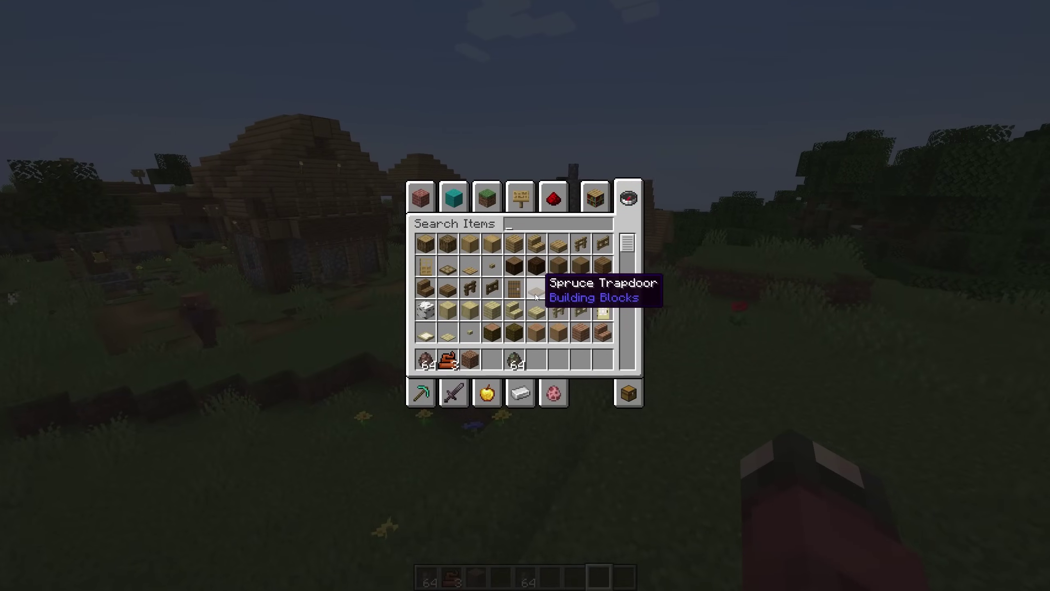
{"action": "key", "text": "8"}
{"action": "key", "text": "e"}
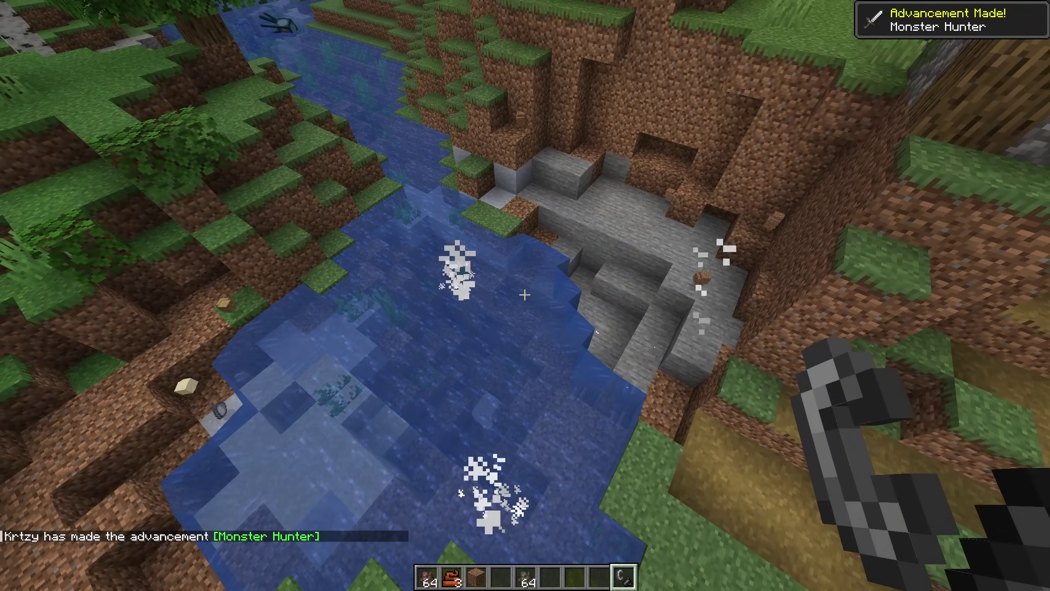
Fly above the village rooftops while toggling F5 third-person views
{"action": "key", "text": "F5"}
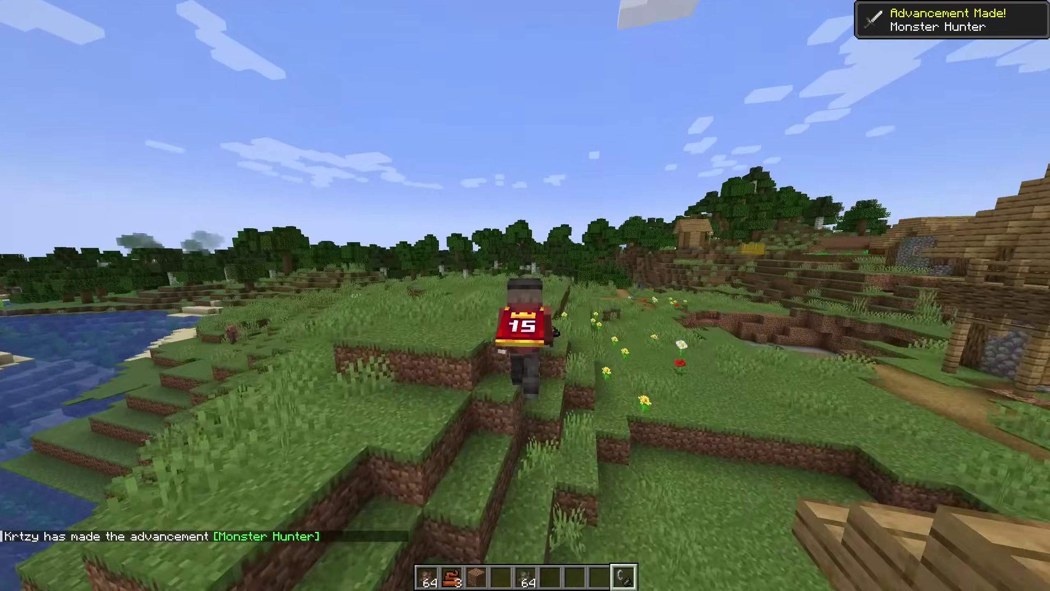
{"action": "key", "text": "F5"}
{"action": "key", "text": "F5"}
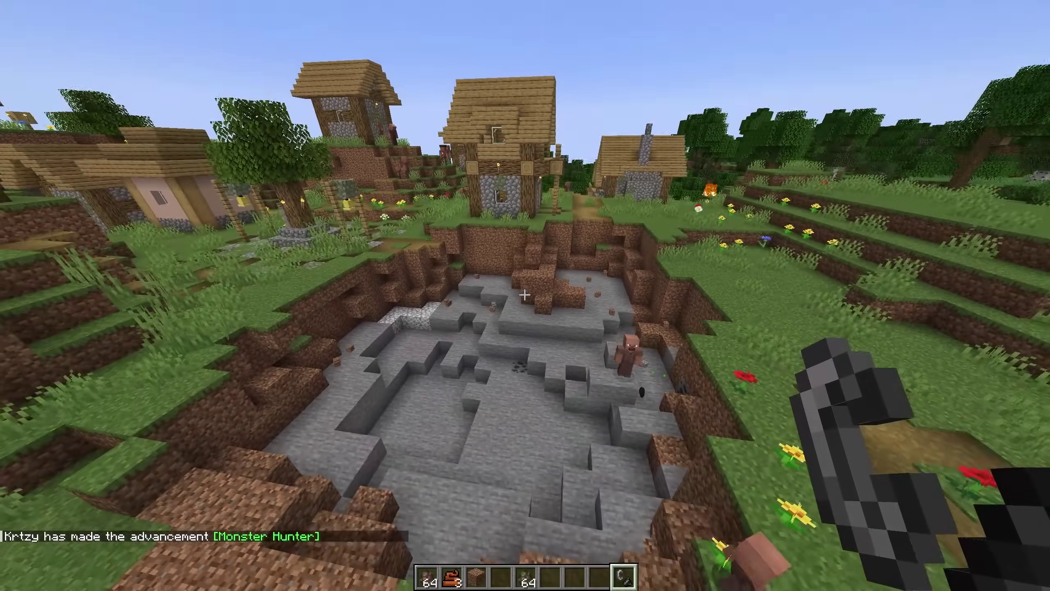
{"action": "key", "text": "w"}
{"action": "scroll", "coordinate": [525, 295], "scroll_direction": "down", "scroll_amount": 2}
{"action": "scroll", "coordinate": [525, 295], "scroll_direction": "down", "scroll_amount": 1}
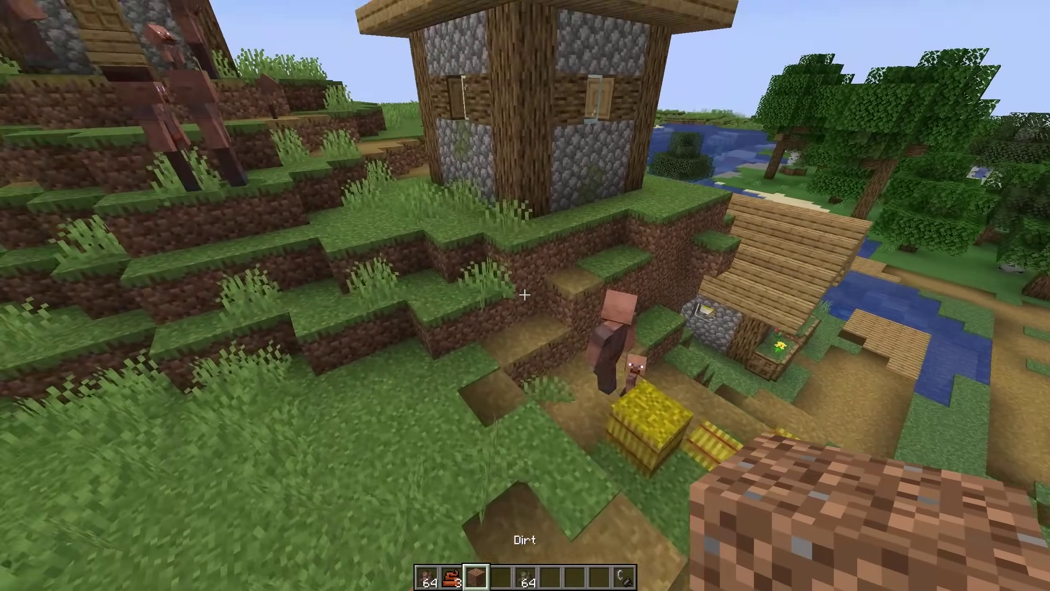
{"action": "key", "text": "space"}
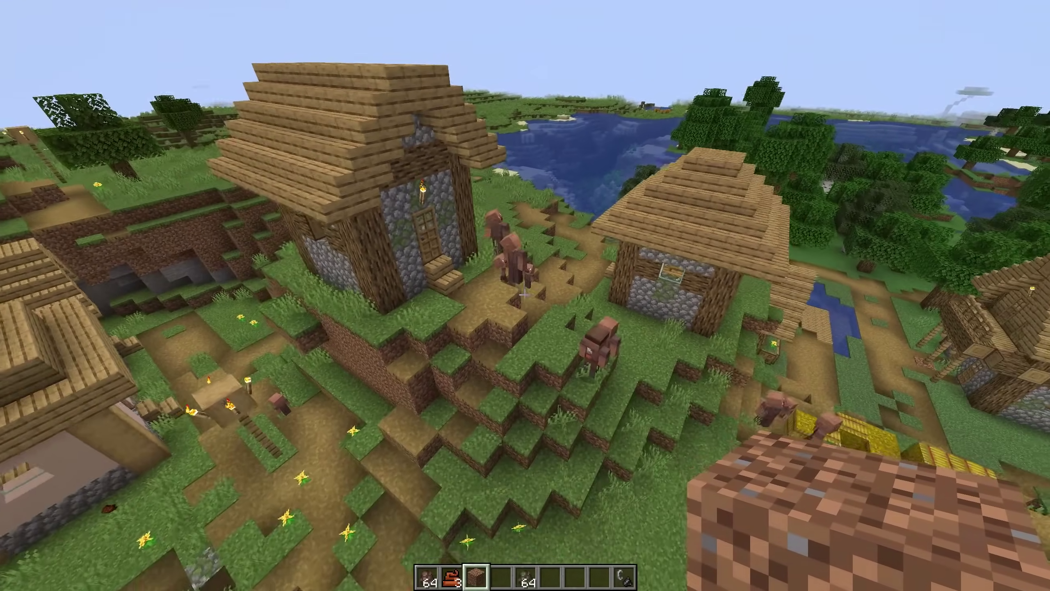
{"action": "scroll", "coordinate": [524, 295], "scroll_direction": "down", "scroll_amount": 1}
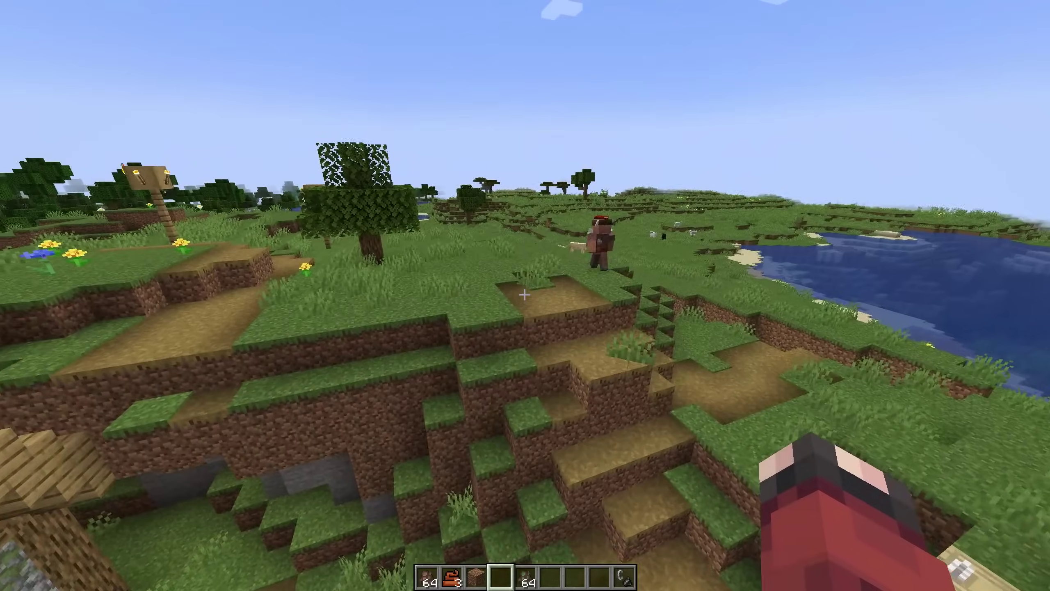
{"action": "key", "text": "w"}
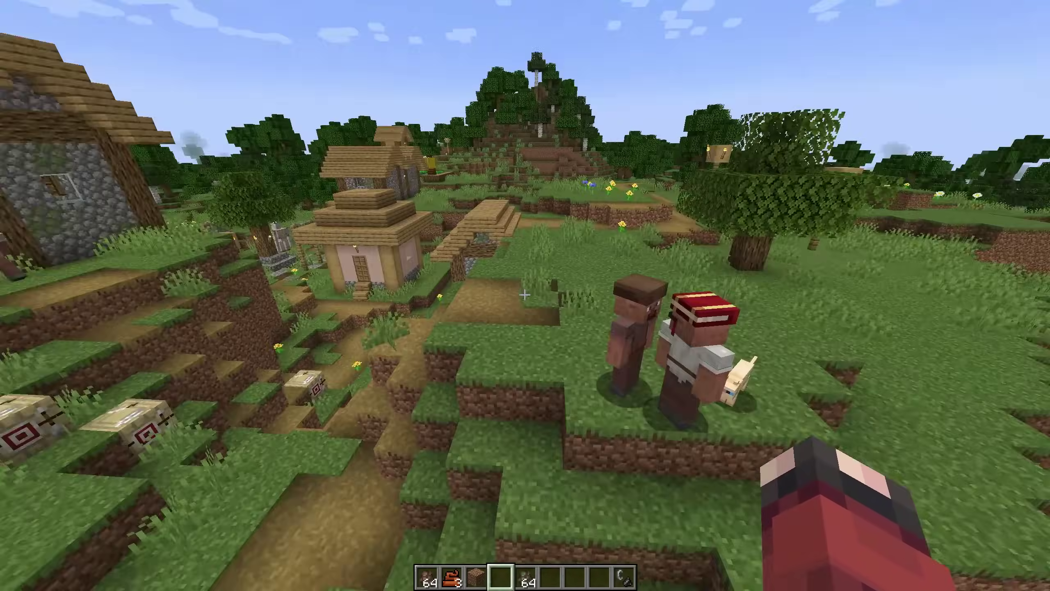
{"action": "key", "text": "s"}
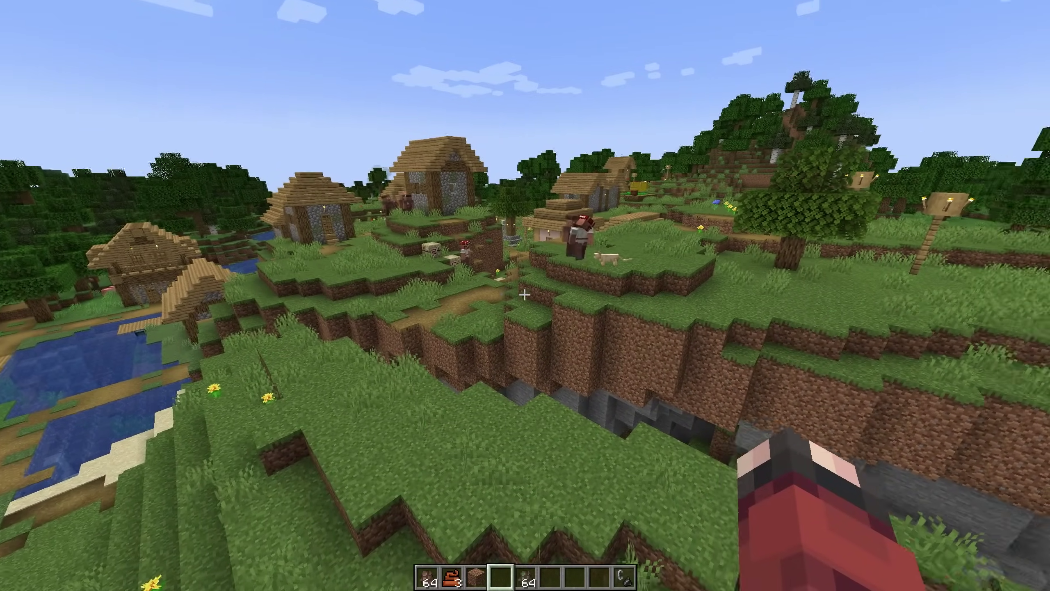
{"action": "key", "text": "F5"}
{"action": "key", "text": "F5"}
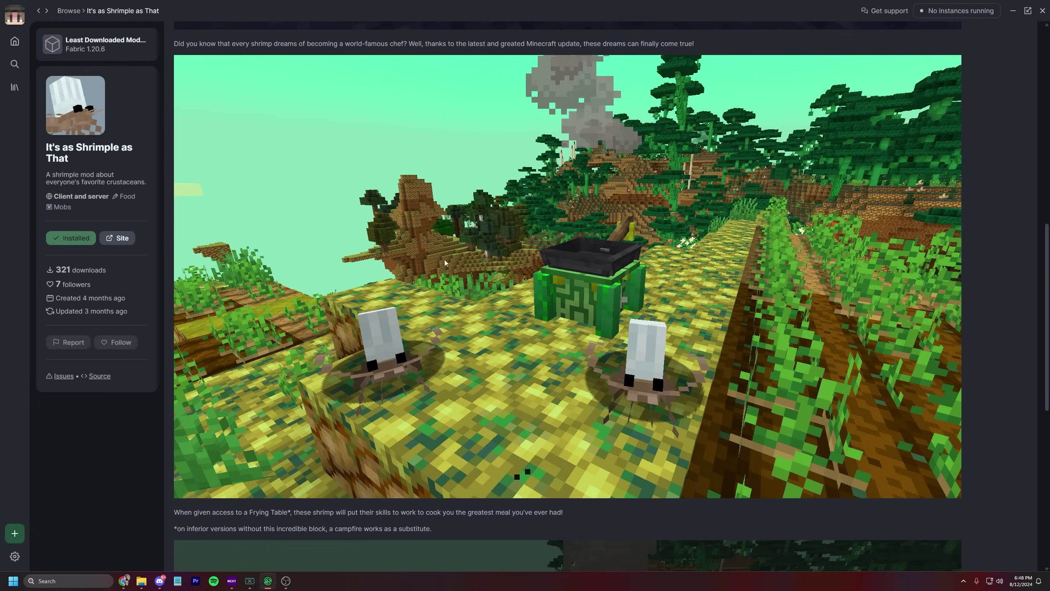
{"action": "scroll", "coordinate": [538, 313], "scroll_direction": "up", "scroll_amount": 5}
{"action": "scroll", "coordinate": [538, 314], "scroll_direction": "up", "scroll_amount": 3}
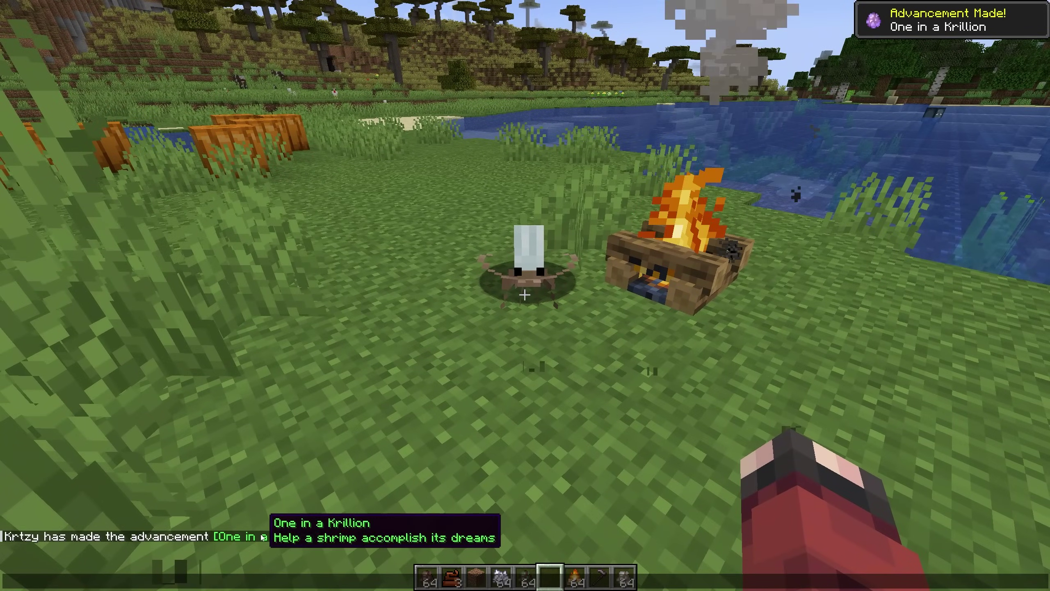
Check the shrimp's trade offers, then take an Emerald from the creative inventory
{"action": "key", "text": "w"}
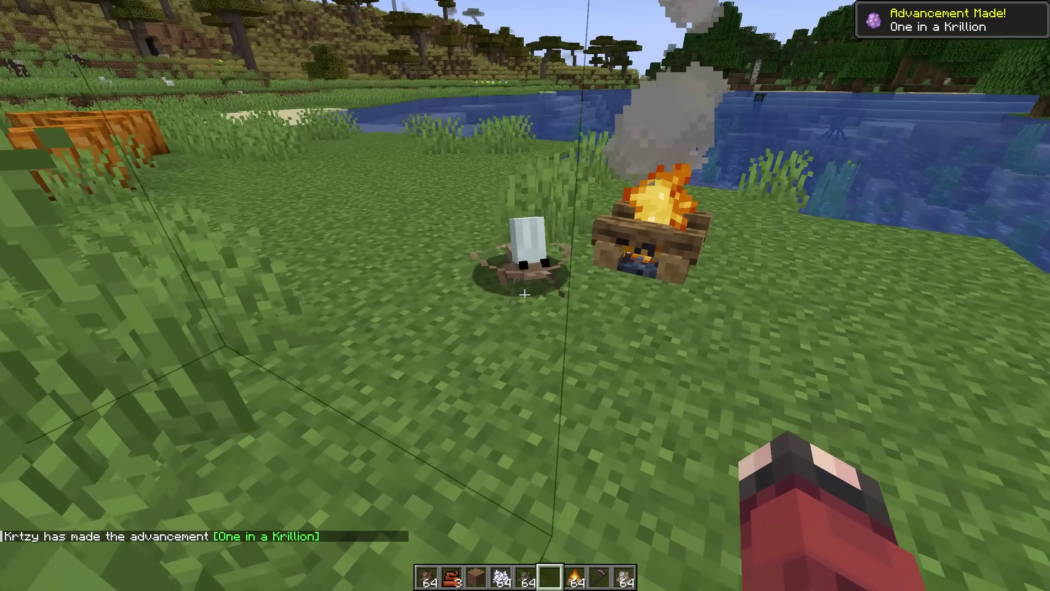
{"action": "right_click", "coordinate": [525, 295]}
{"action": "key", "text": "Escape"}
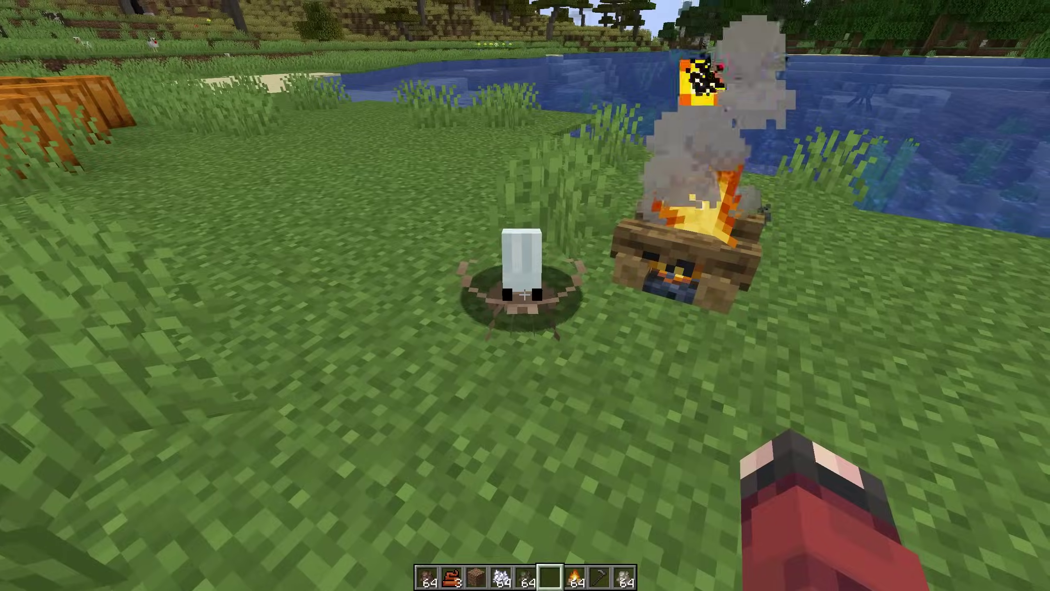
{"action": "key", "text": "e"}
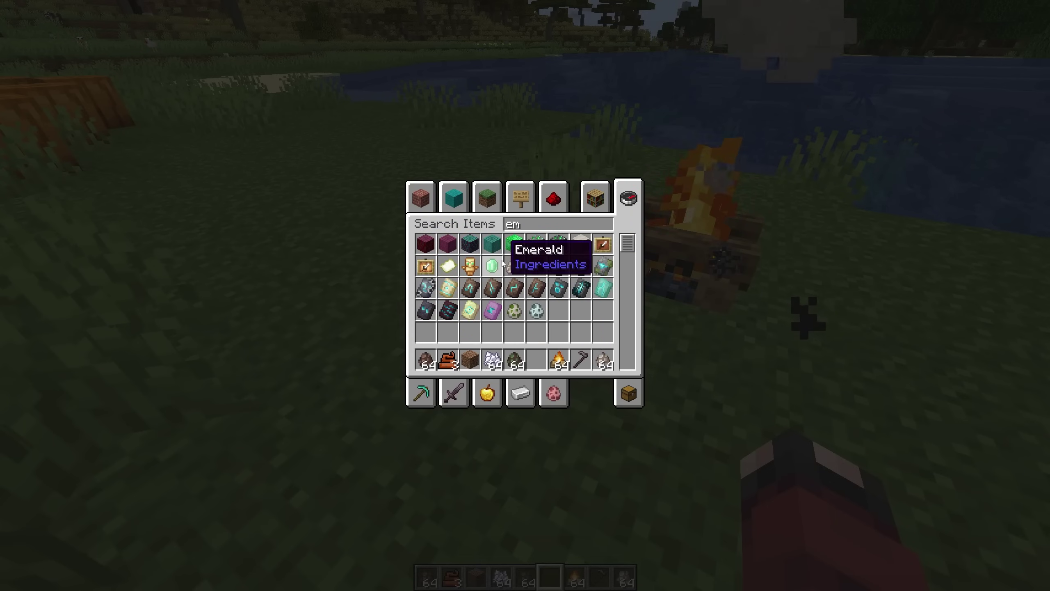
{"action": "left_click", "coordinate": [537, 360]}
{"action": "key", "text": "Escape"}
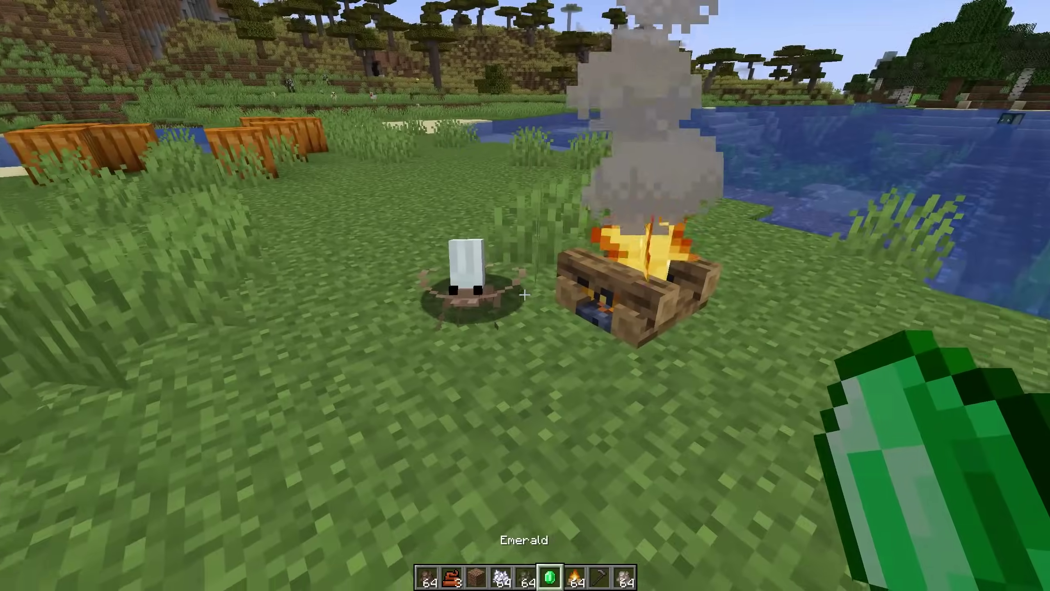
Buy Fried Rice from the shrimp with emeralds and read the challenge message in chat
{"action": "right_click", "coordinate": [526, 296]}
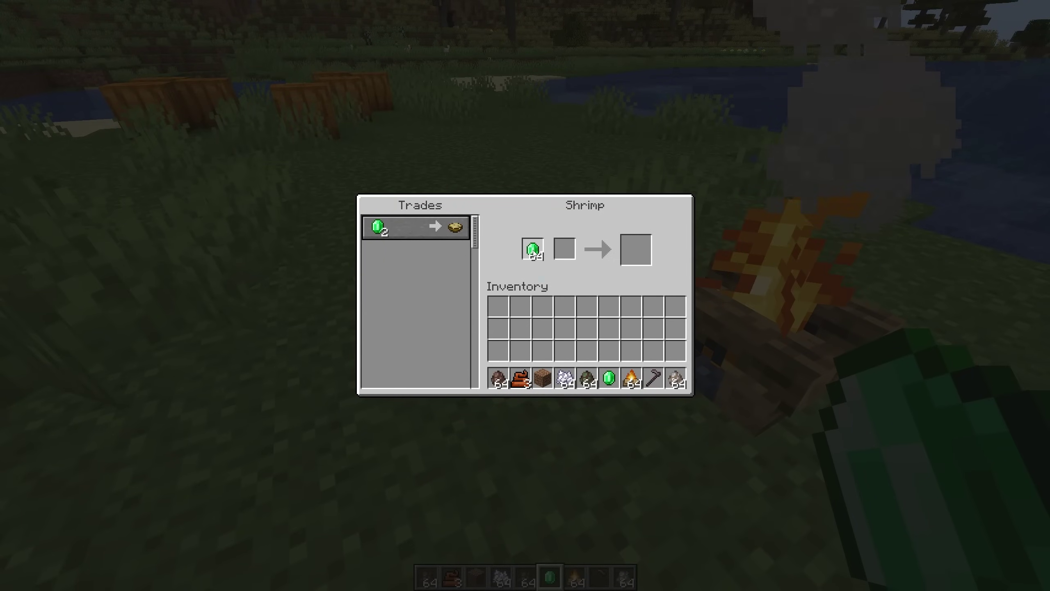
{"action": "left_click", "coordinate": [638, 258]}
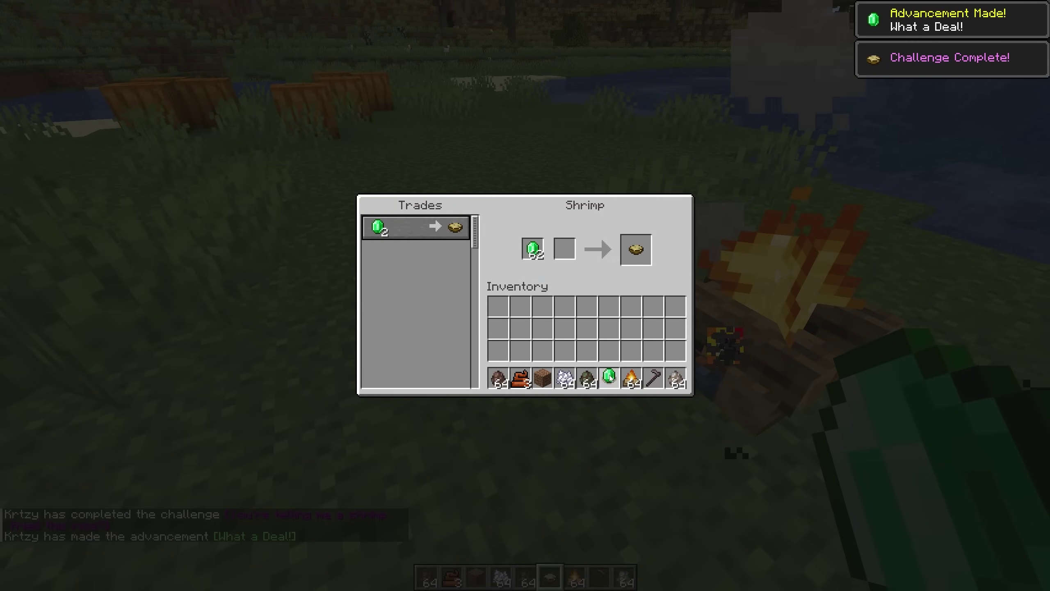
{"action": "key", "text": "Escape"}
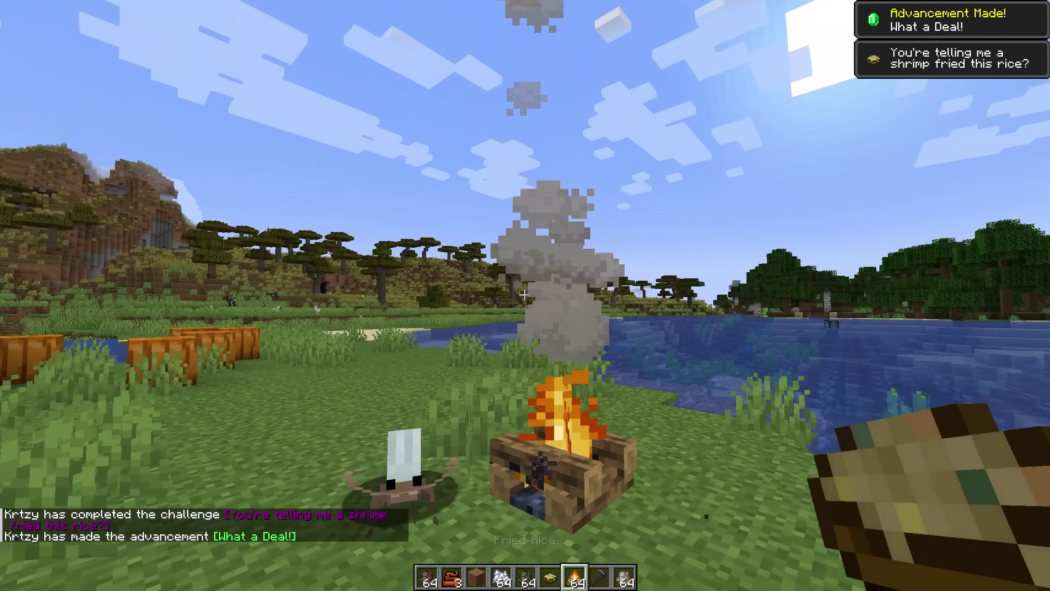
{"action": "scroll", "coordinate": [525, 296], "scroll_direction": "down", "scroll_amount": 1}
{"action": "key", "text": "t"}
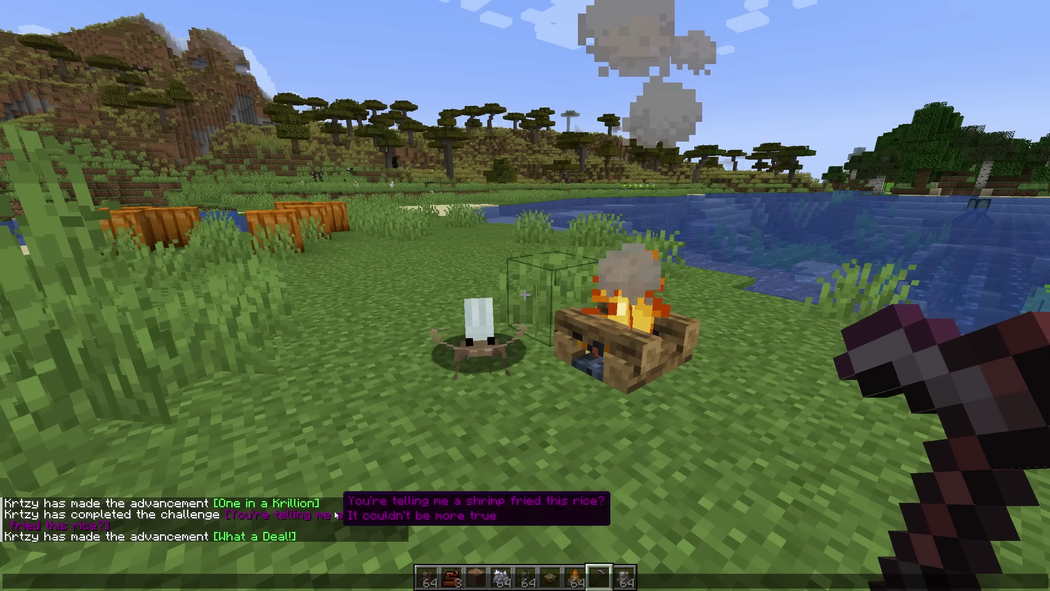
{"action": "key", "text": "Escape"}
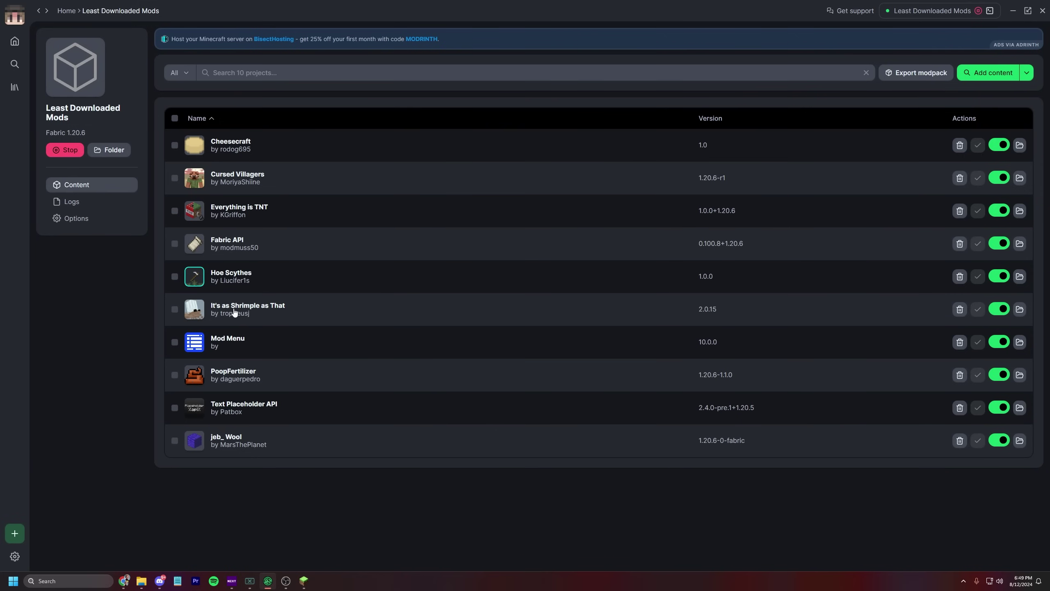
Spawn a shrimp on the grass and try other hotbar spawn eggs by the campfire
{"action": "left_click", "coordinate": [234, 311]}
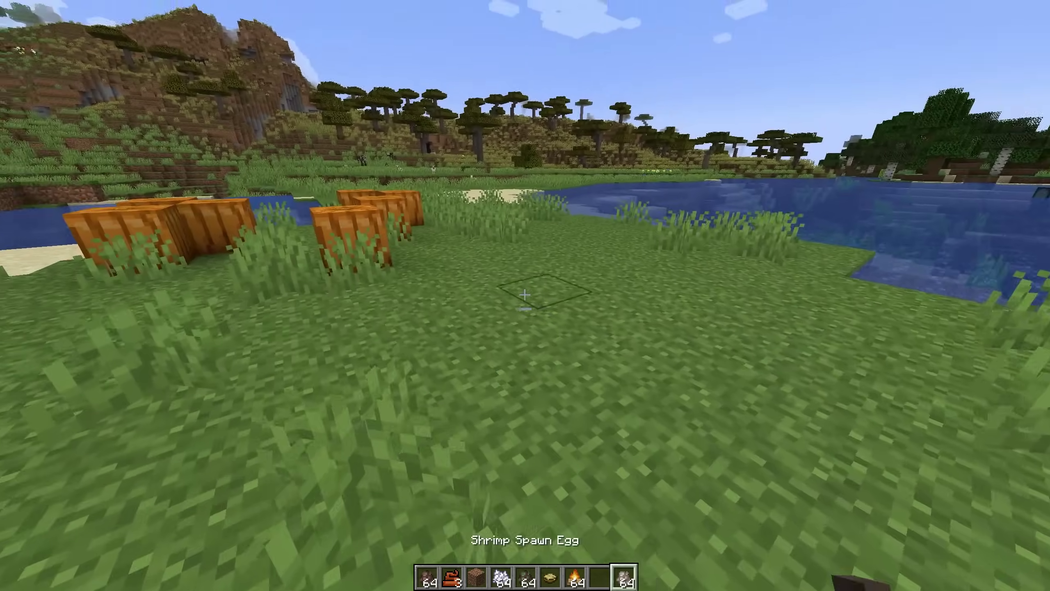
{"action": "right_click", "coordinate": [525, 295]}
{"action": "scroll", "coordinate": [526, 295], "scroll_direction": "down", "scroll_amount": 1}
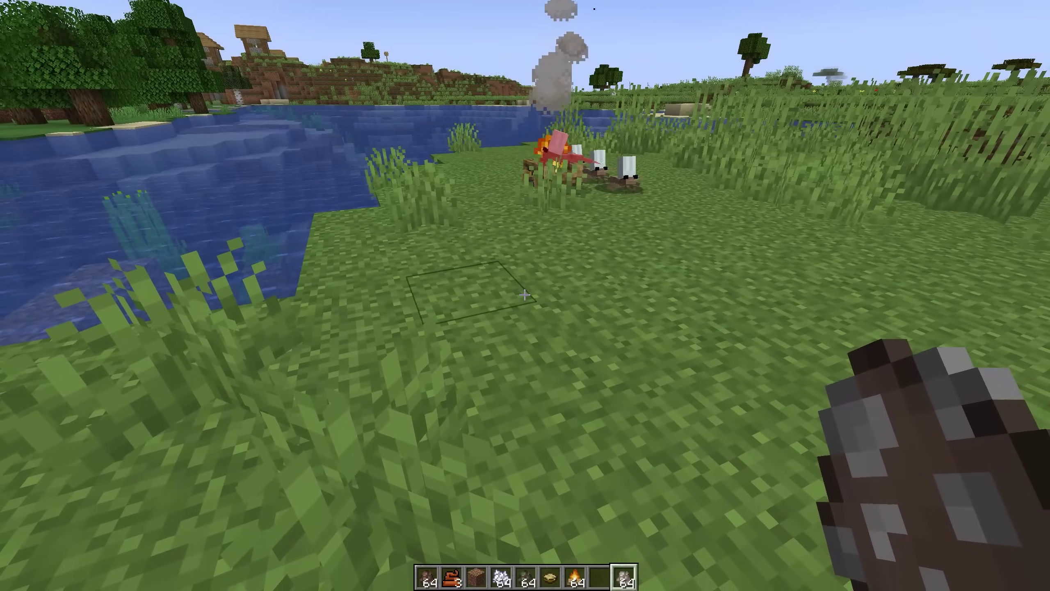
{"action": "key", "text": "w"}
{"action": "key", "text": "1"}
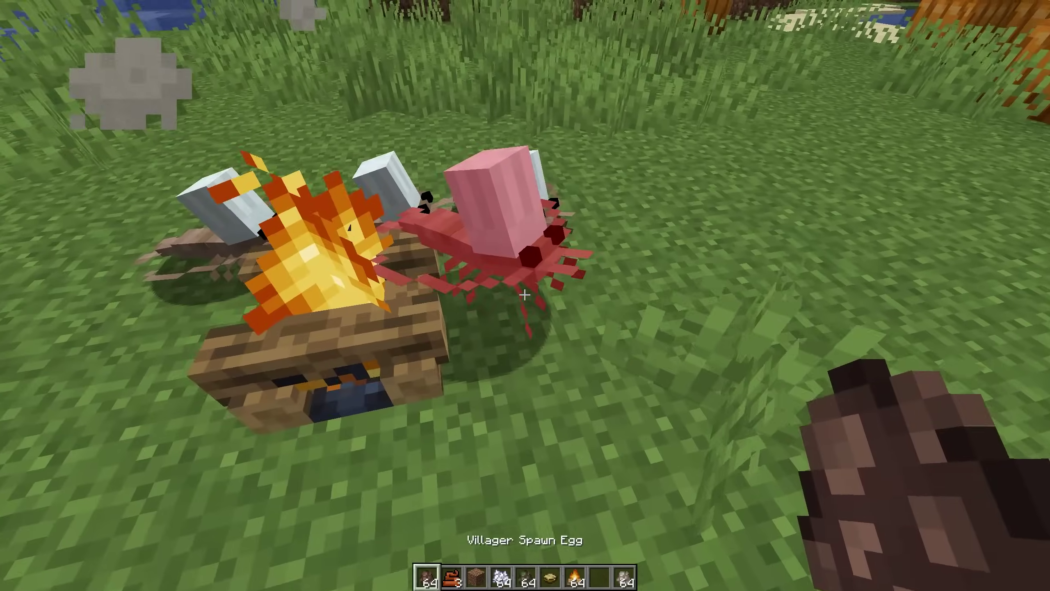
{"action": "key", "text": "2"}
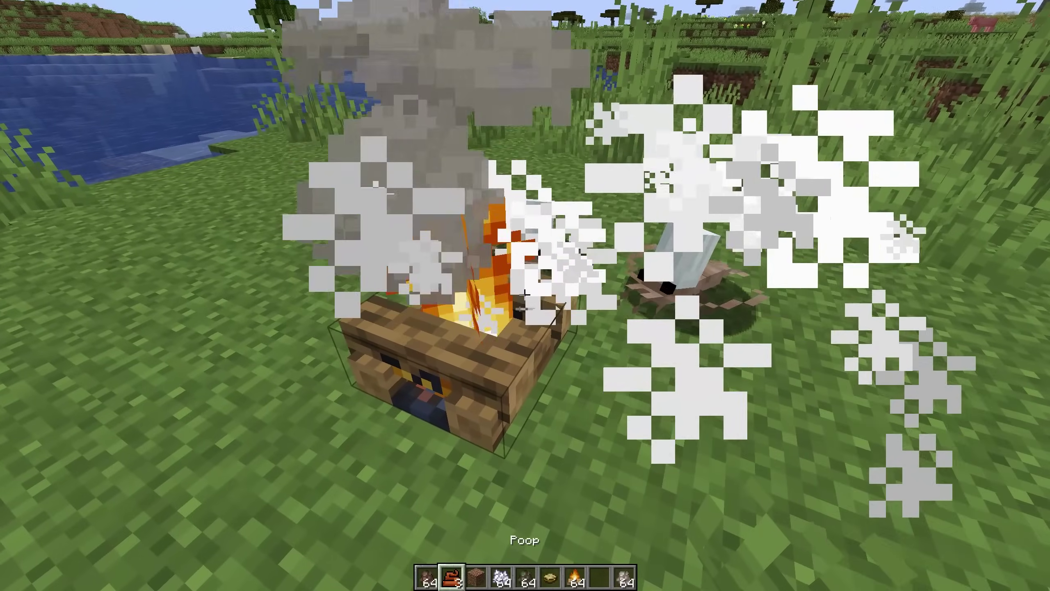
{"action": "key", "text": "s"}
{"action": "key", "text": "5"}
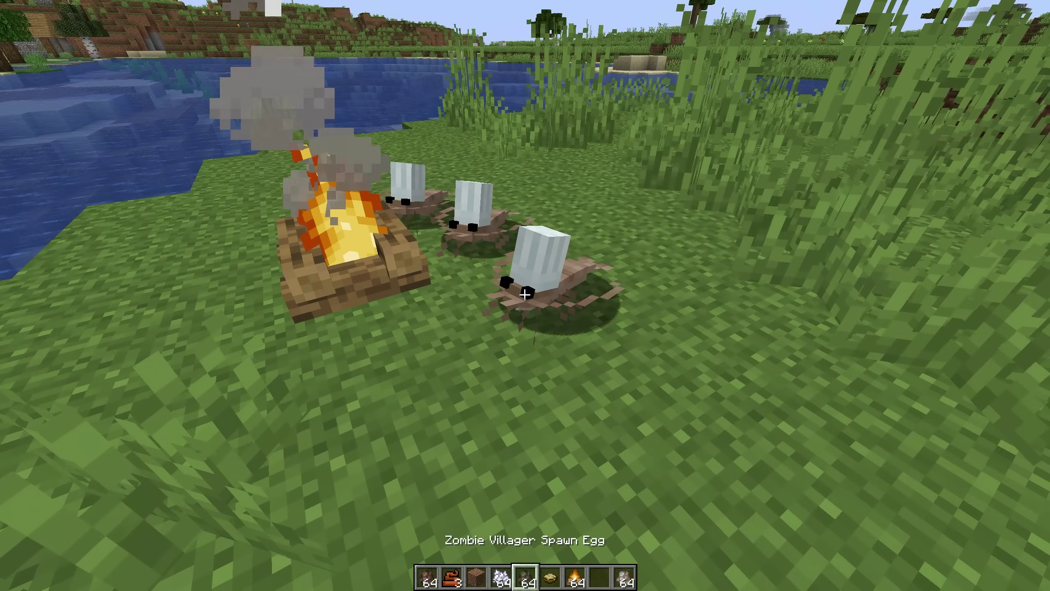
{"action": "key", "text": "7"}
{"action": "key", "text": "8"}
Buy another Fried Rice from a shrimp and view it in third person
{"action": "right_click", "coordinate": [525, 294]}
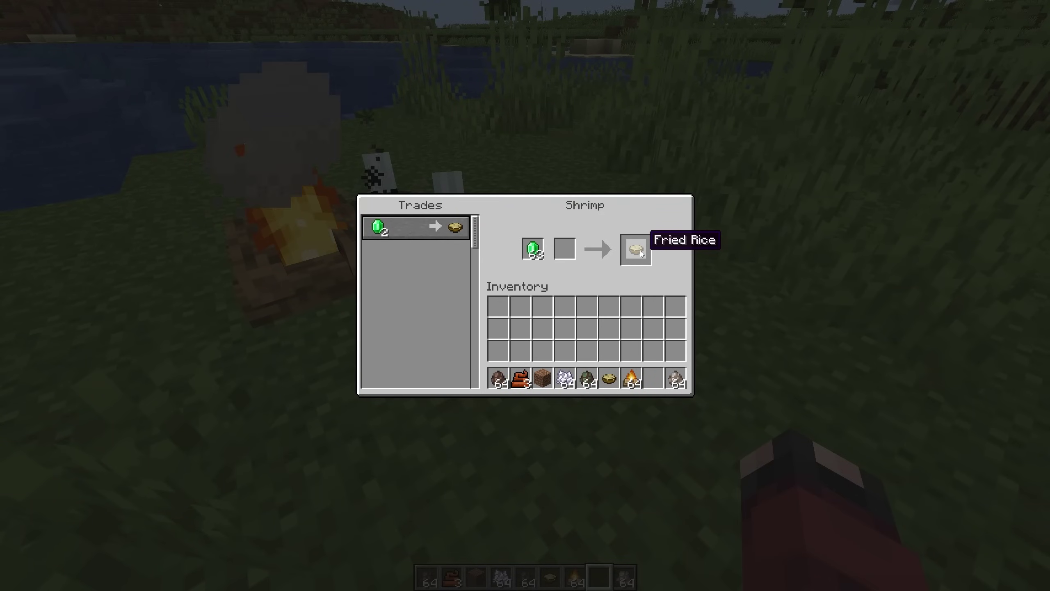
{"action": "left_click", "coordinate": [639, 251], "text": "shift"}
{"action": "key", "text": "Escape"}
{"action": "key", "text": "F5"}
{"action": "key", "text": "F5"}
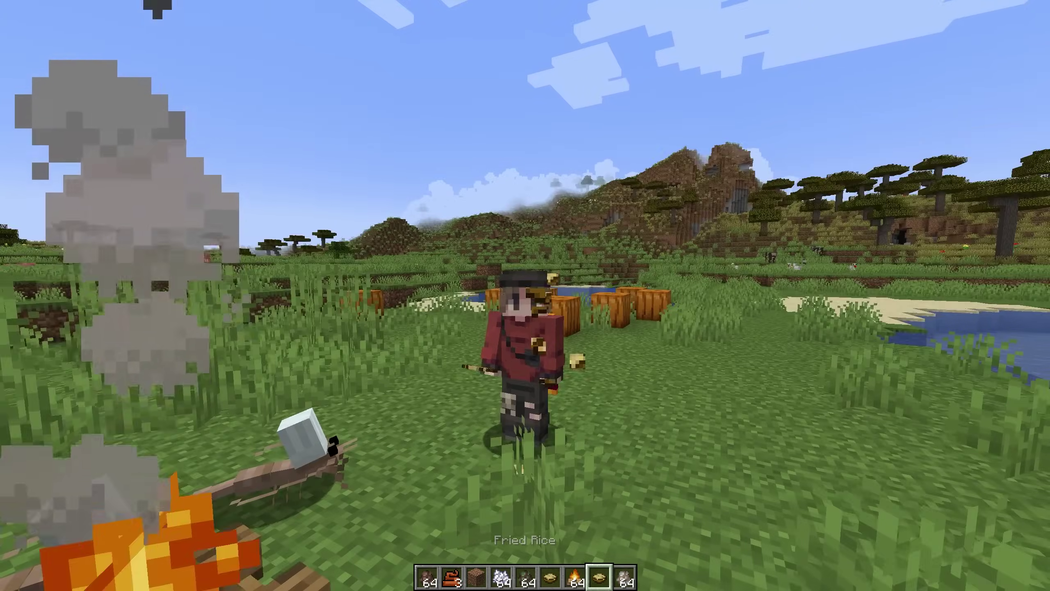
{"action": "key", "text": "F5"}
{"action": "key", "text": "1"}
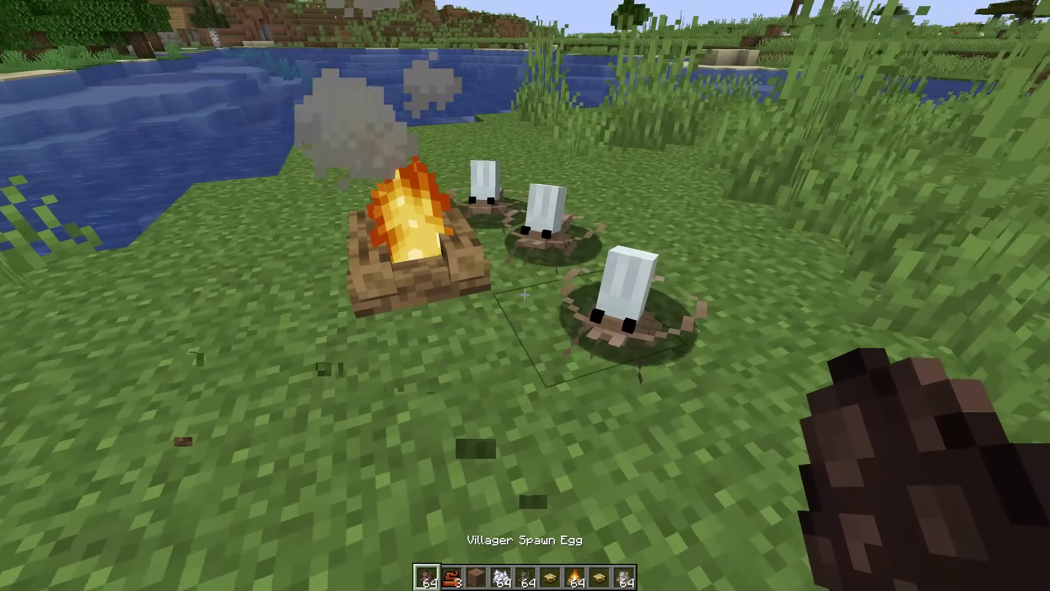
{"action": "key", "text": "2"}
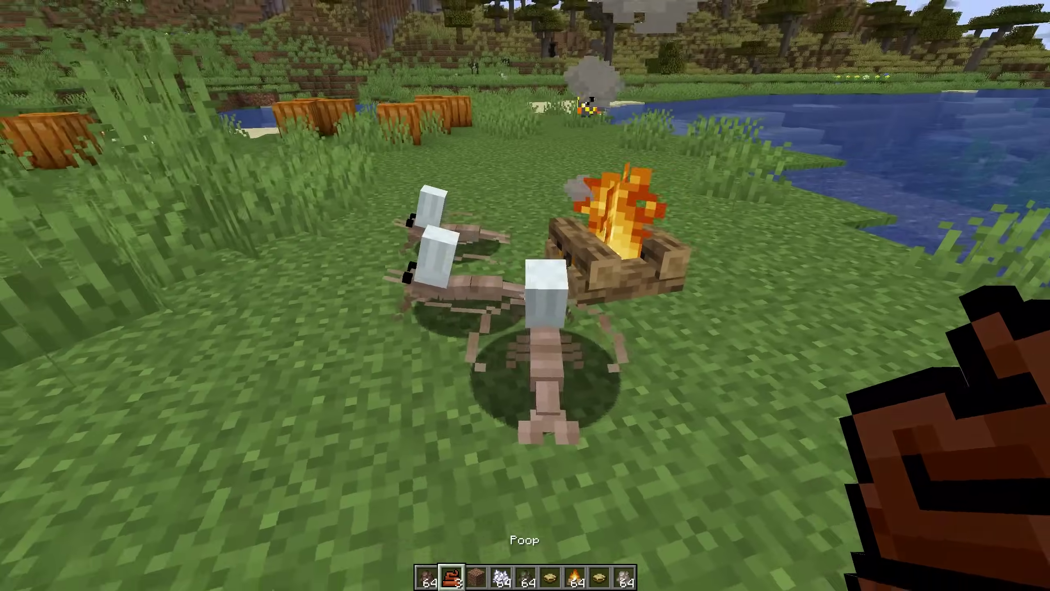
{"action": "key", "text": "3"}
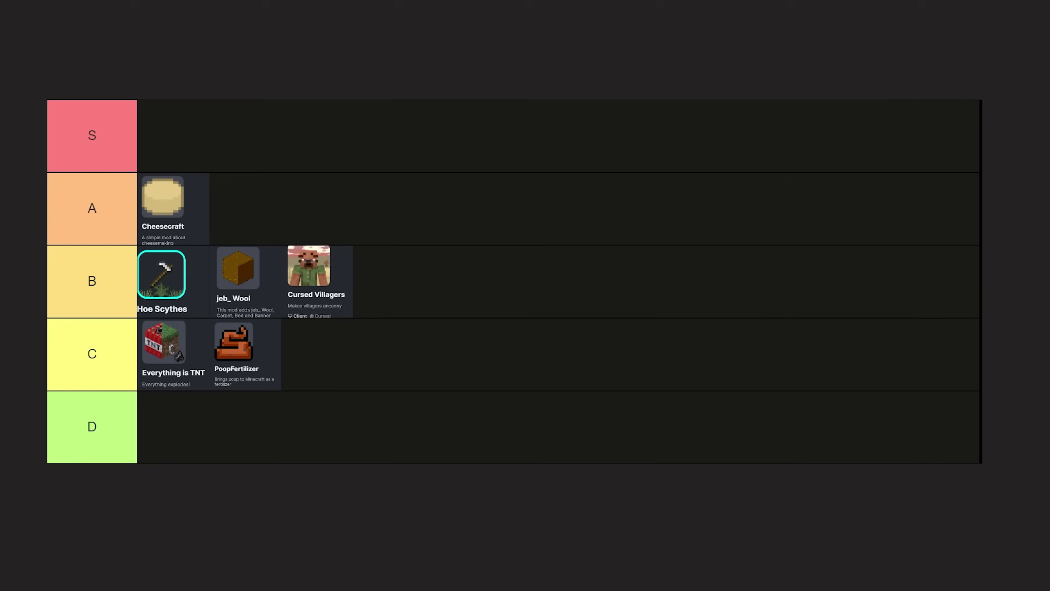
Move the It's as Shrimple as That card from tier D to the top of tier S
{"action": "left_click_drag", "start_coordinate": [401, 441], "coordinate": [330, 165]}
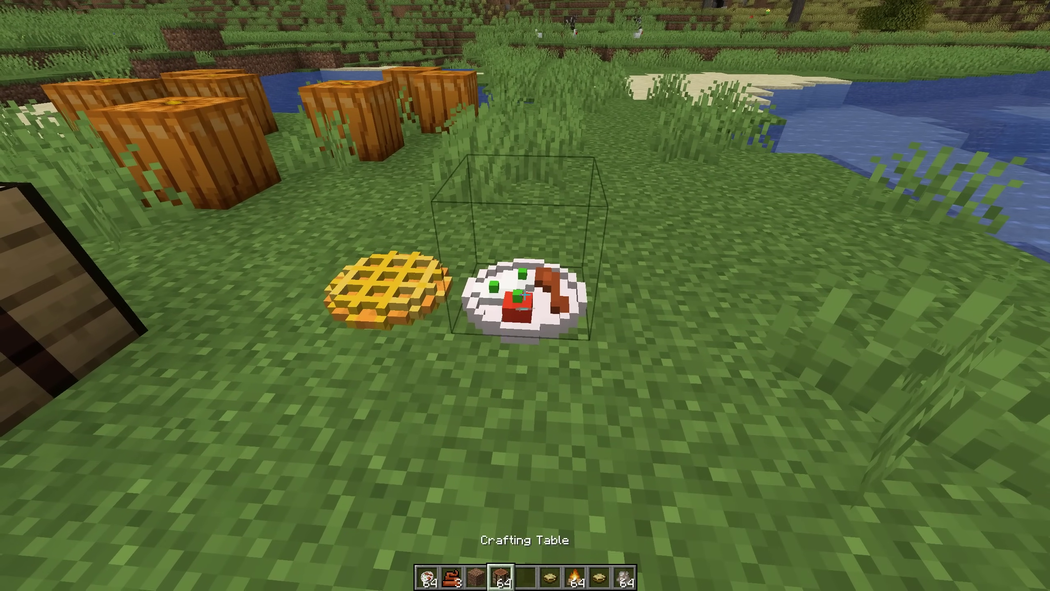
Finish eating the Green Eggs and Ham, then break the hot chocolate mug and cake
{"action": "key", "text": "5"}
{"action": "right_click", "coordinate": [525, 296]}
{"action": "right_click", "coordinate": [525, 296]}
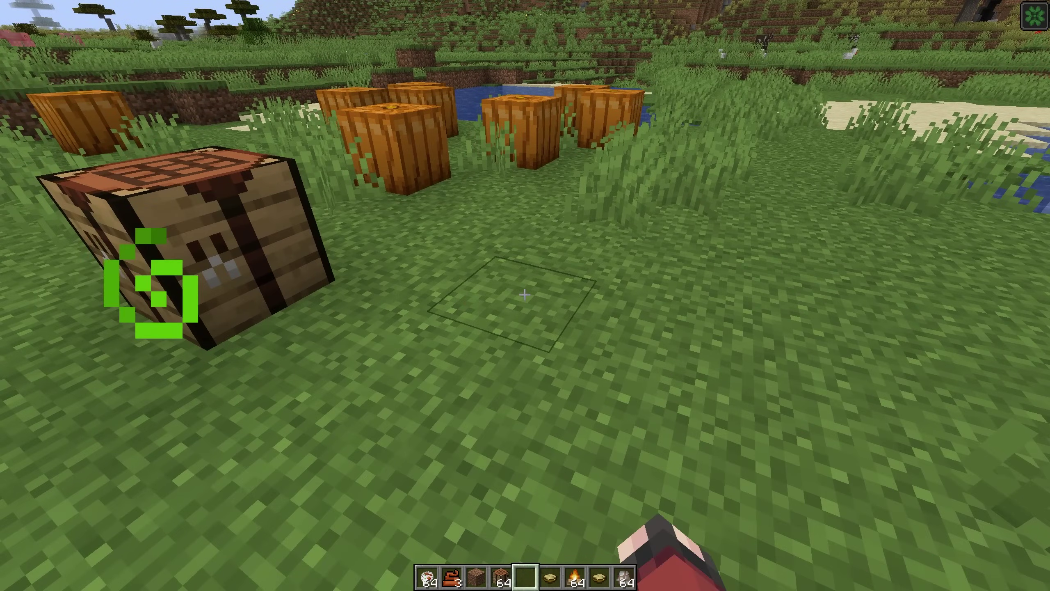
{"action": "key", "text": "e"}
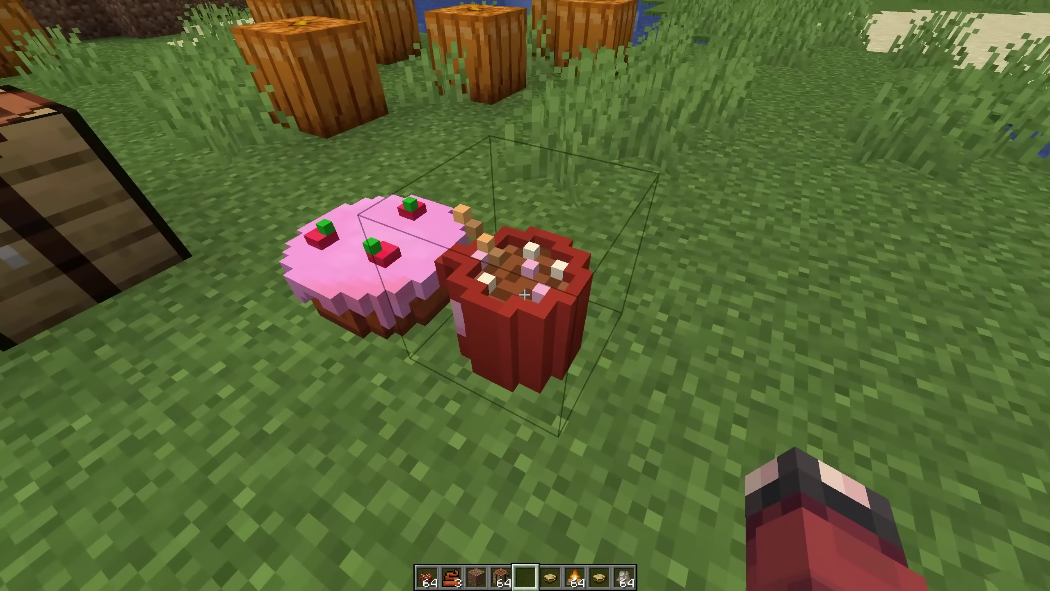
{"action": "left_click", "coordinate": [524, 294]}
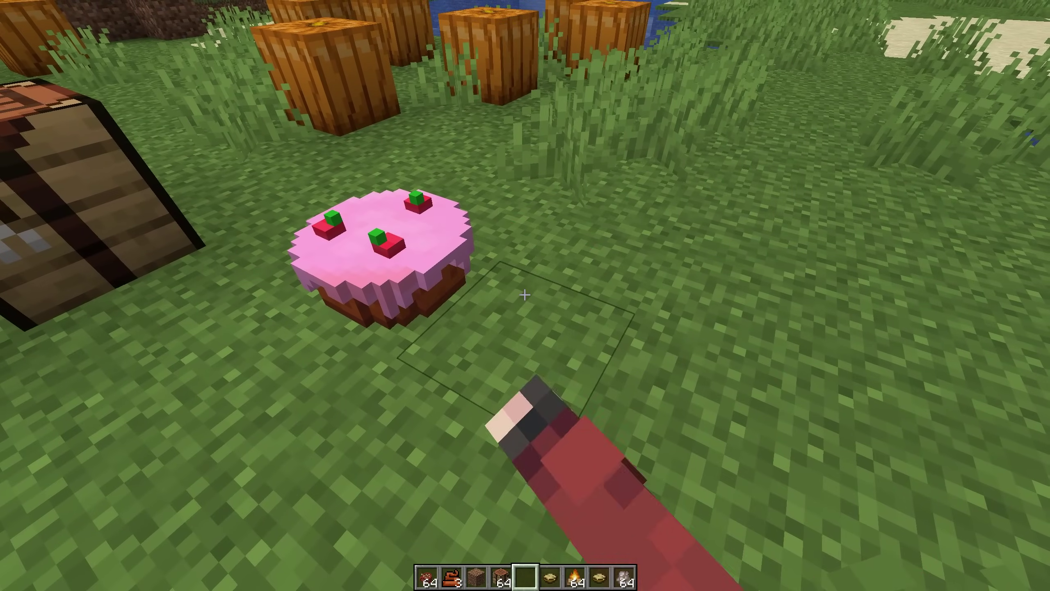
{"action": "left_click", "coordinate": [524, 293]}
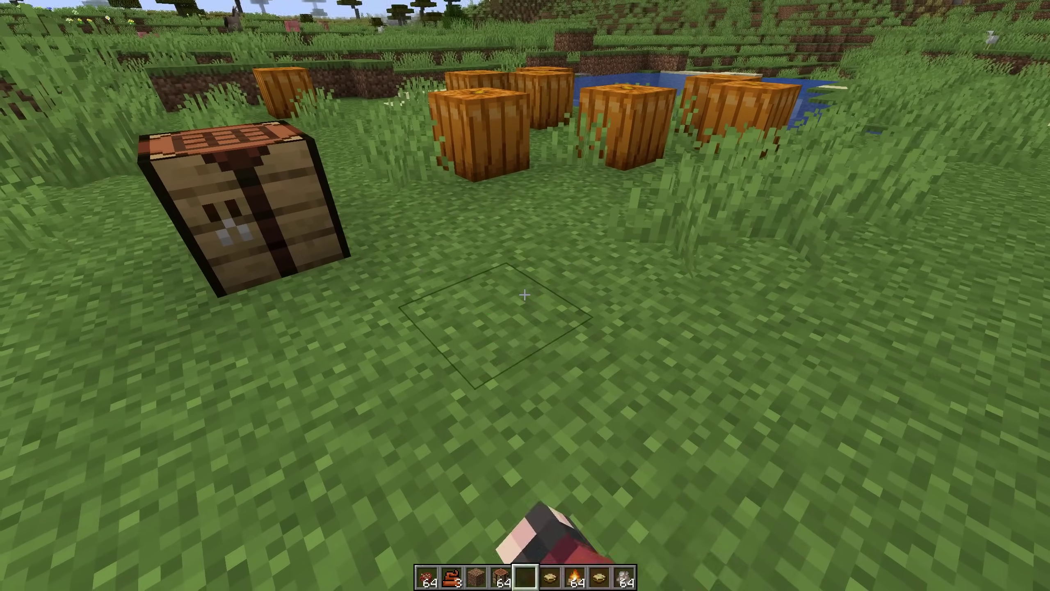
Place the Poison Sushi platter on the ground and eat it
{"action": "key", "text": "e"}
{"action": "key", "text": "e"}
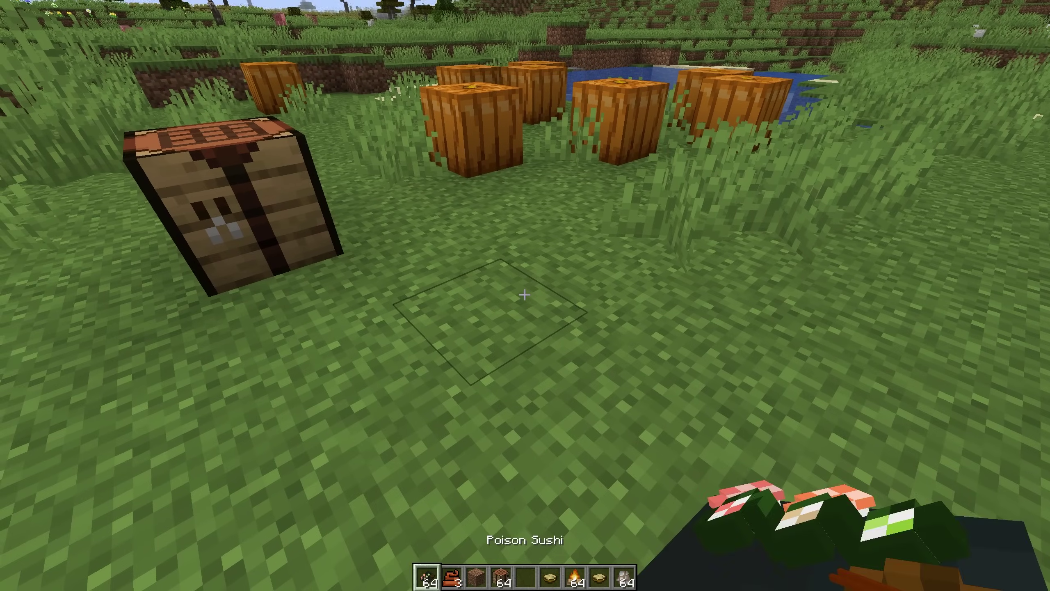
{"action": "right_click", "coordinate": [524, 294]}
{"action": "scroll", "coordinate": [525, 295], "scroll_direction": "up", "scroll_amount": 3}
{"action": "right_click", "coordinate": [525, 294]}
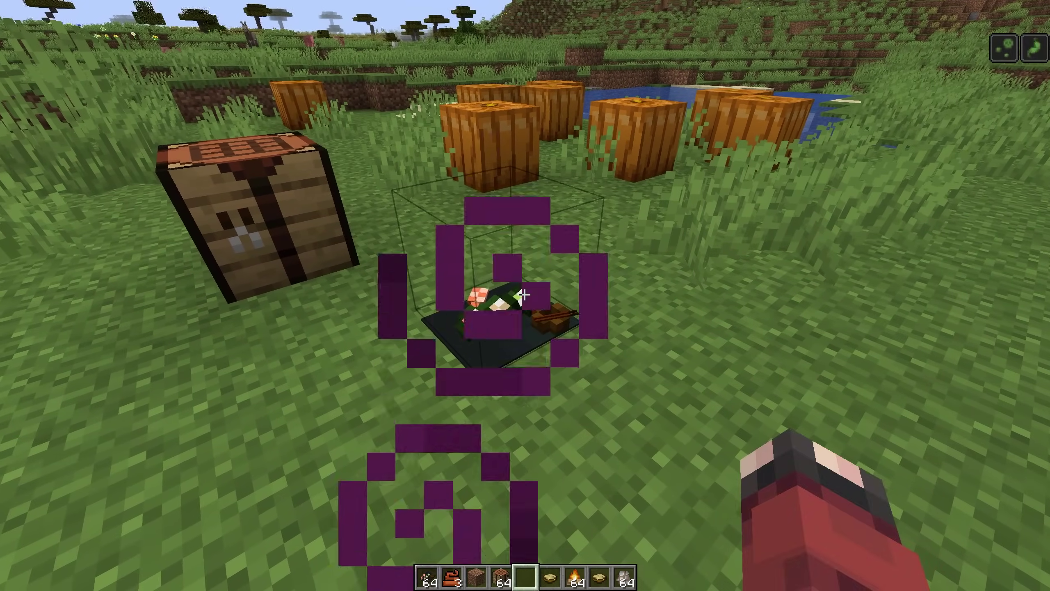
{"action": "right_click", "coordinate": [525, 294]}
Place and break a pizza, then set marshmallows on the ground
{"action": "key", "text": "e"}
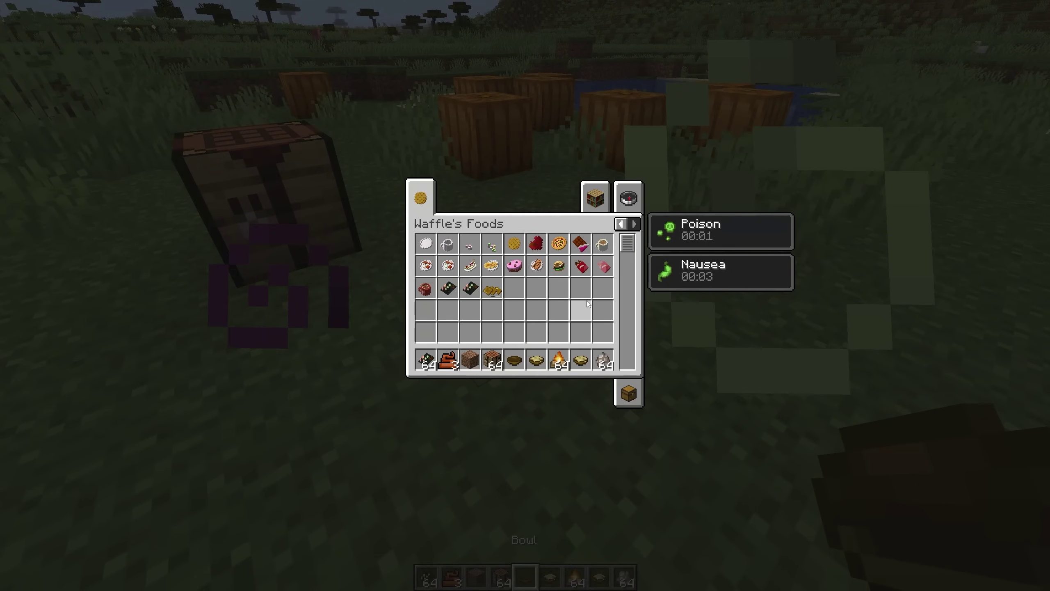
{"action": "key", "text": "1"}
{"action": "key", "text": "e"}
{"action": "key", "text": "1"}
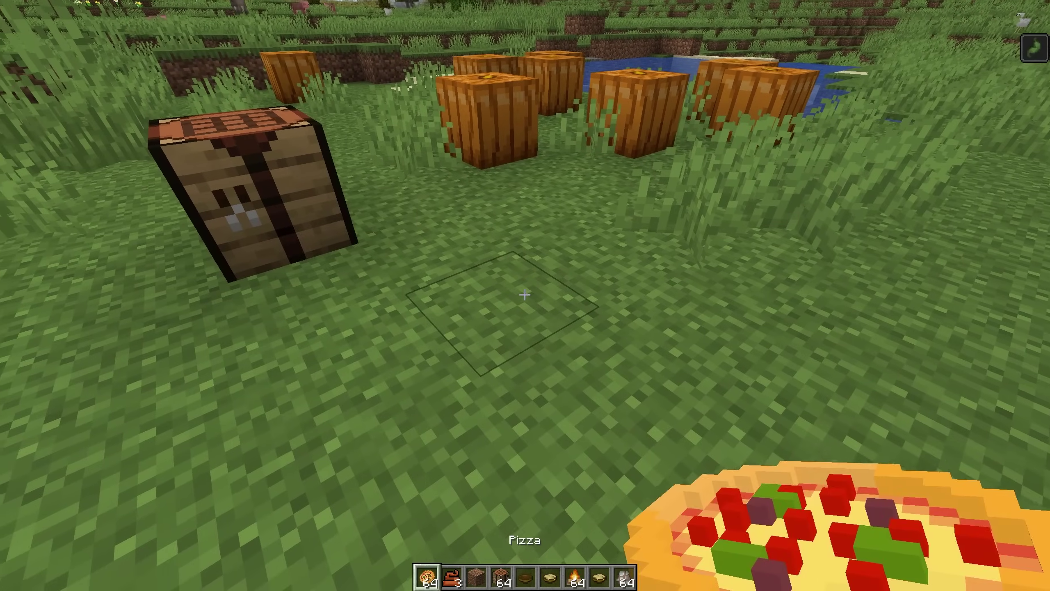
{"action": "right_click", "coordinate": [524, 294]}
{"action": "left_click", "coordinate": [524, 294]}
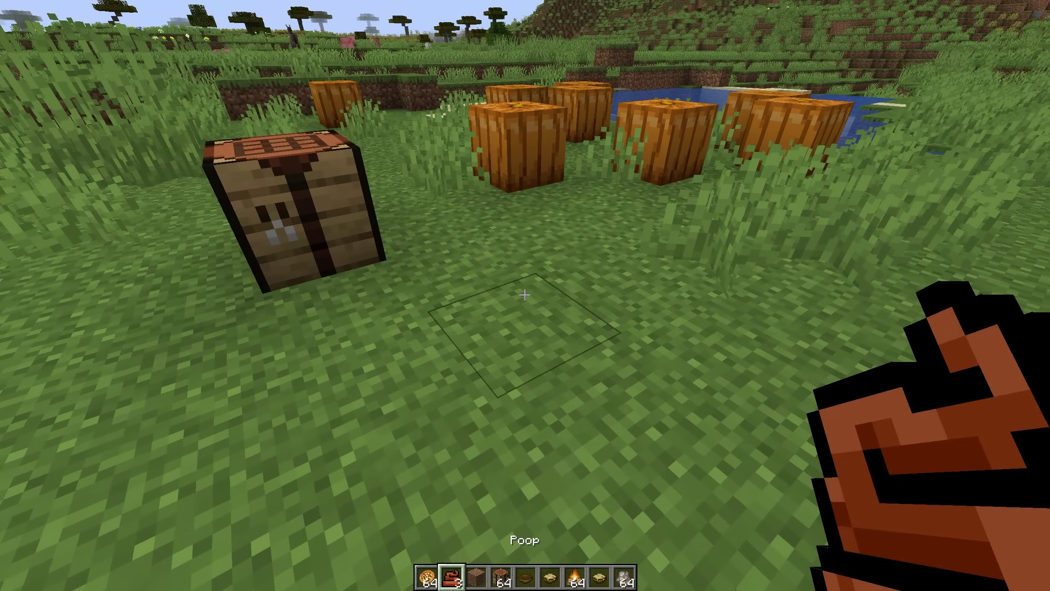
{"action": "key", "text": "e"}
{"action": "key", "text": "1"}
{"action": "key", "text": "e"}
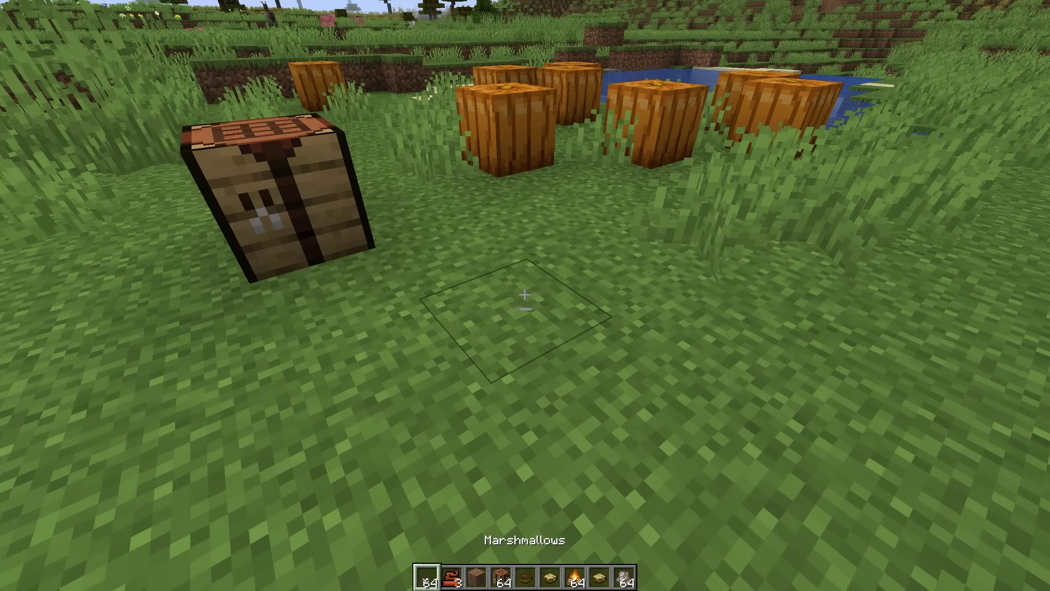
{"action": "right_click", "coordinate": [525, 294]}
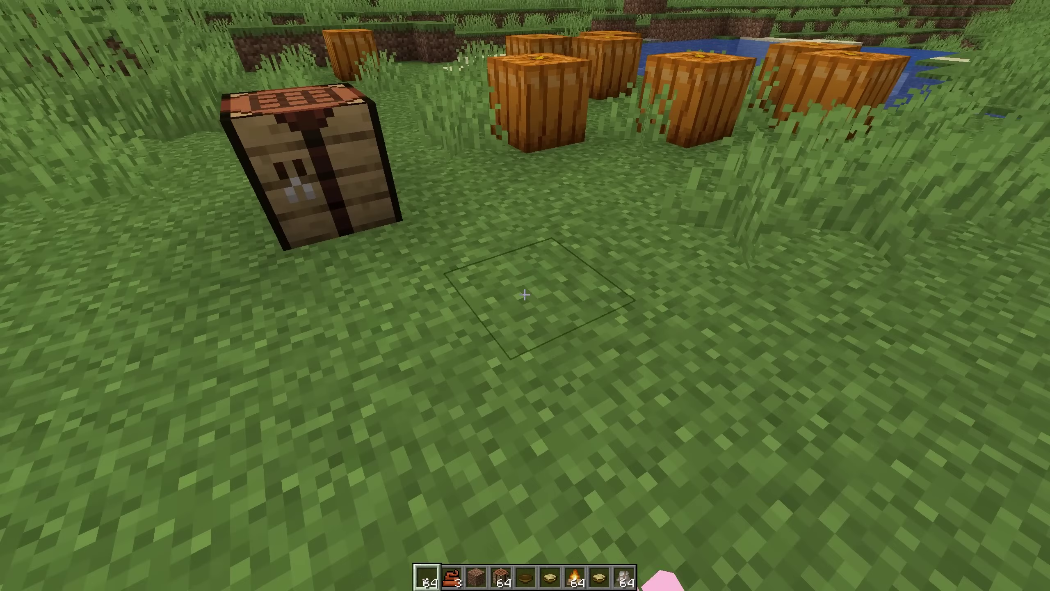
Take Toast from Waffle's Foods, place it, then remove it
{"action": "key", "text": "e"}
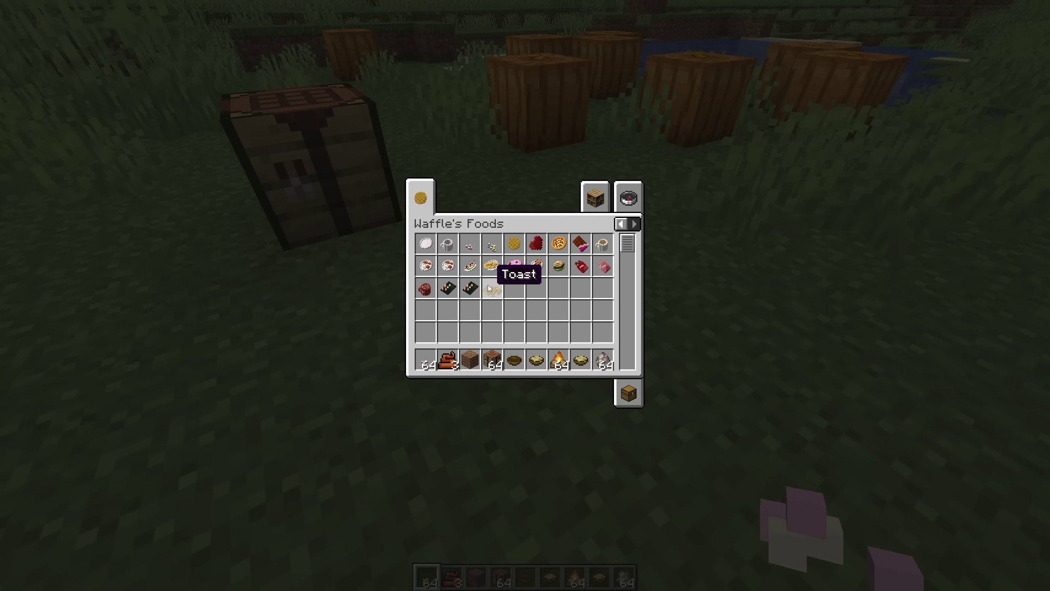
{"action": "left_click", "coordinate": [487, 288]}
{"action": "key", "text": "e"}
{"action": "right_click", "coordinate": [524, 294]}
{"action": "left_click", "coordinate": [524, 294]}
Hotbar the Berry Pocky, then place and eat Bacon And Eggs and break the plate
{"action": "key", "text": "e"}
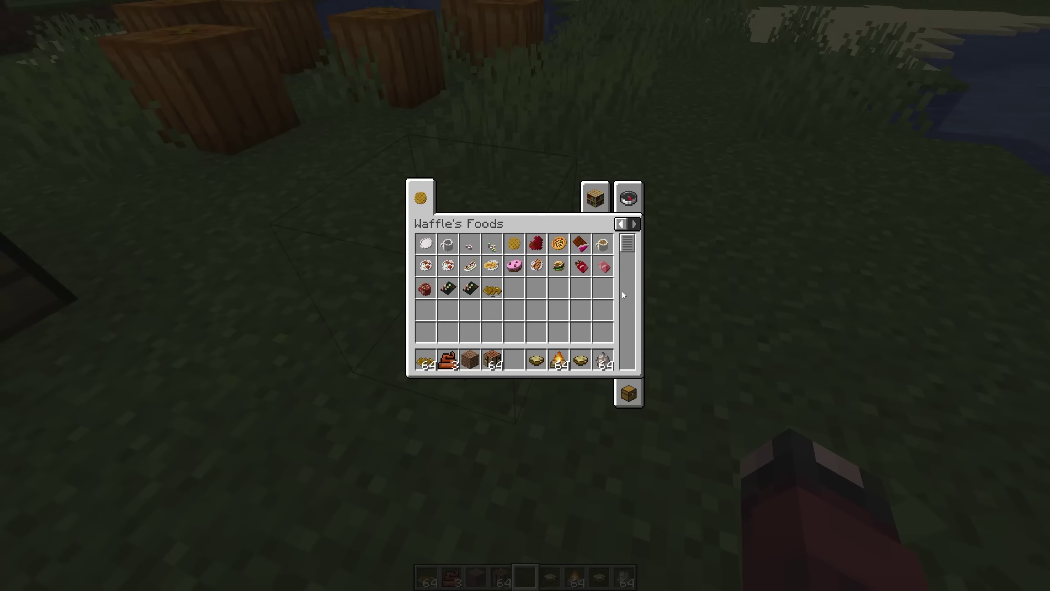
{"action": "key", "text": "1"}
{"action": "key", "text": "e"}
{"action": "key", "text": "e"}
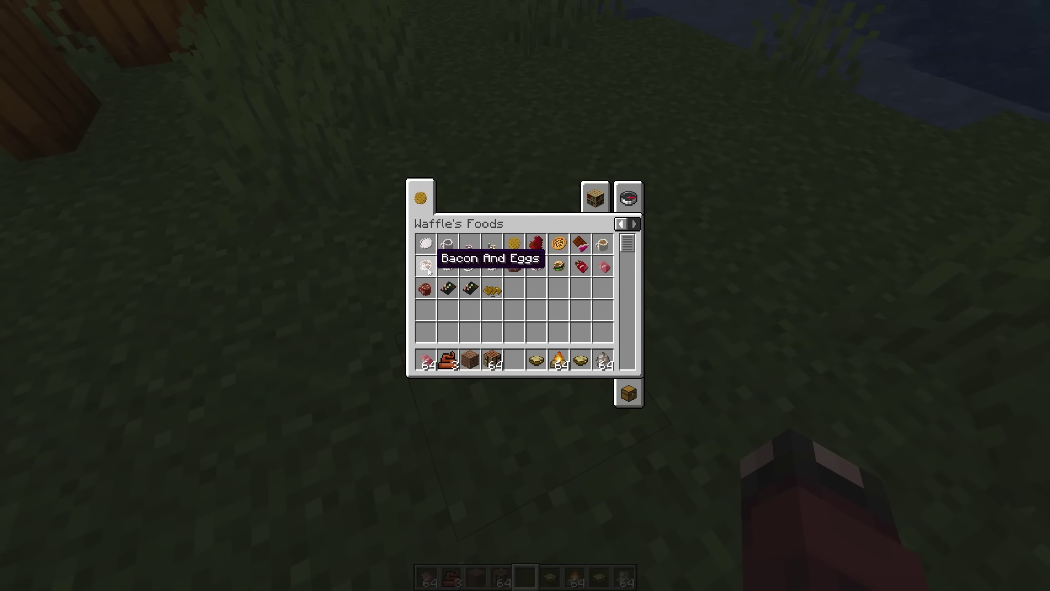
{"action": "left_click", "coordinate": [431, 267]}
{"action": "key", "text": "e"}
{"action": "right_click", "coordinate": [525, 293]}
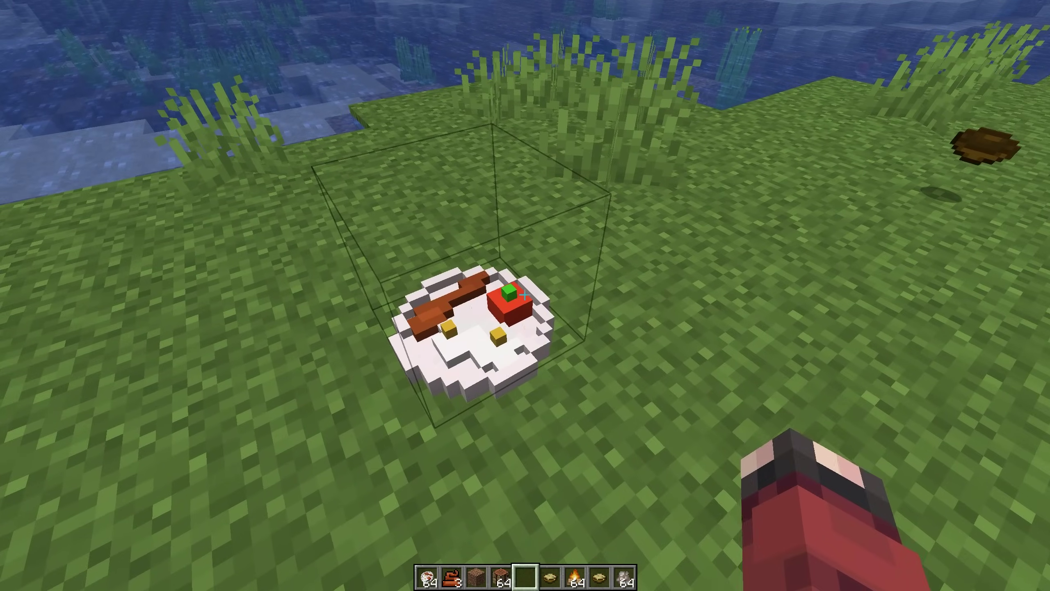
{"action": "right_click", "coordinate": [525, 294]}
{"action": "left_click", "coordinate": [524, 294]}
{"action": "key", "text": "e"}
Place a Chocolate Heart from Waffle's Foods on the ground and hold it
{"action": "key", "text": "1"}
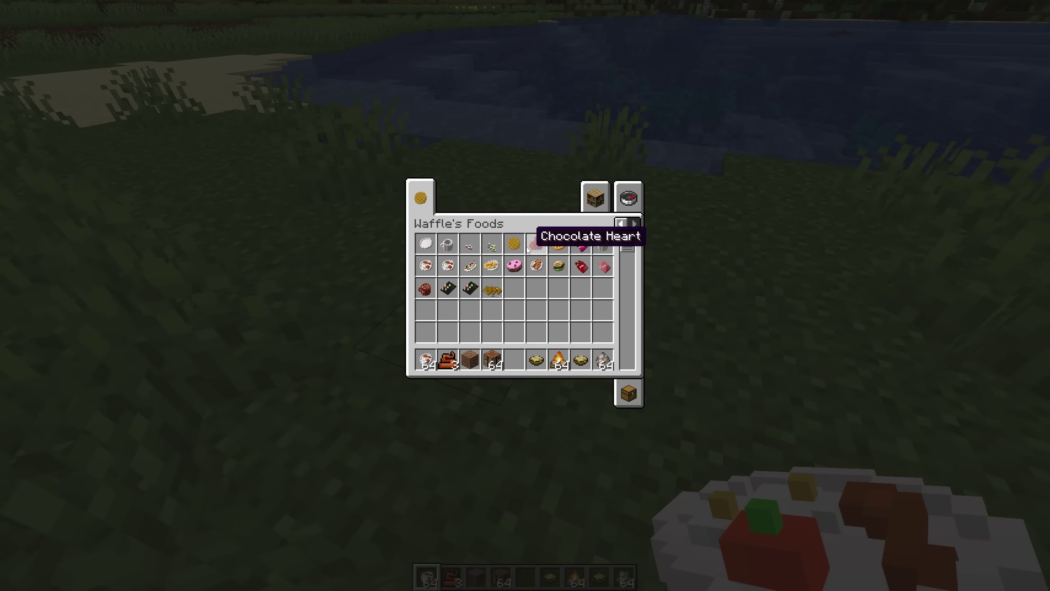
{"action": "key", "text": "1"}
{"action": "key", "text": "e"}
{"action": "right_click", "coordinate": [525, 294]}
{"action": "scroll", "coordinate": [524, 294], "scroll_direction": "down", "scroll_amount": 2}
{"action": "scroll", "coordinate": [524, 294], "scroll_direction": "down", "scroll_amount": 1}
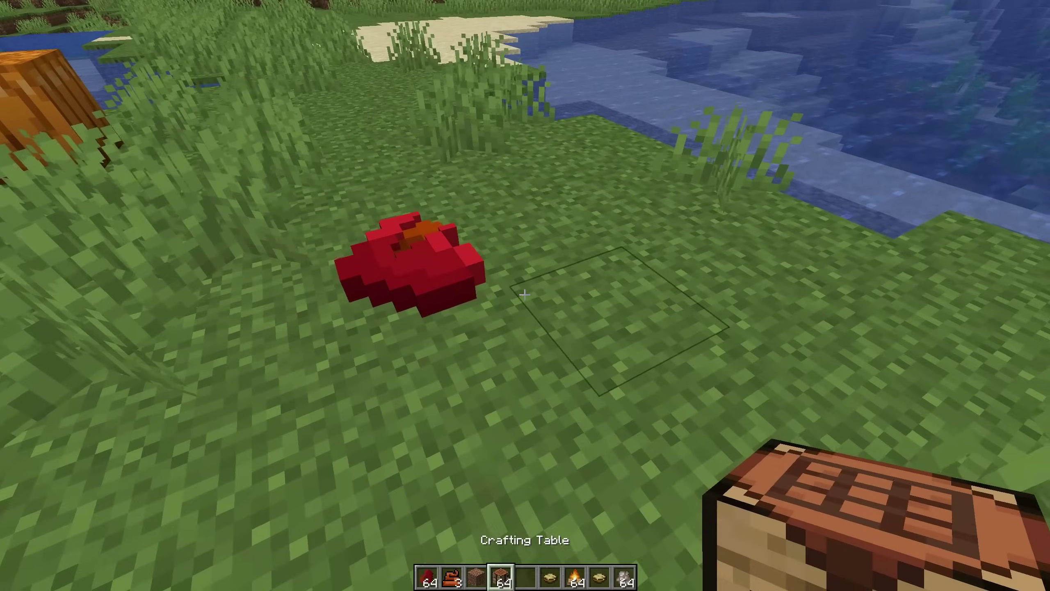
{"action": "key", "text": "1"}
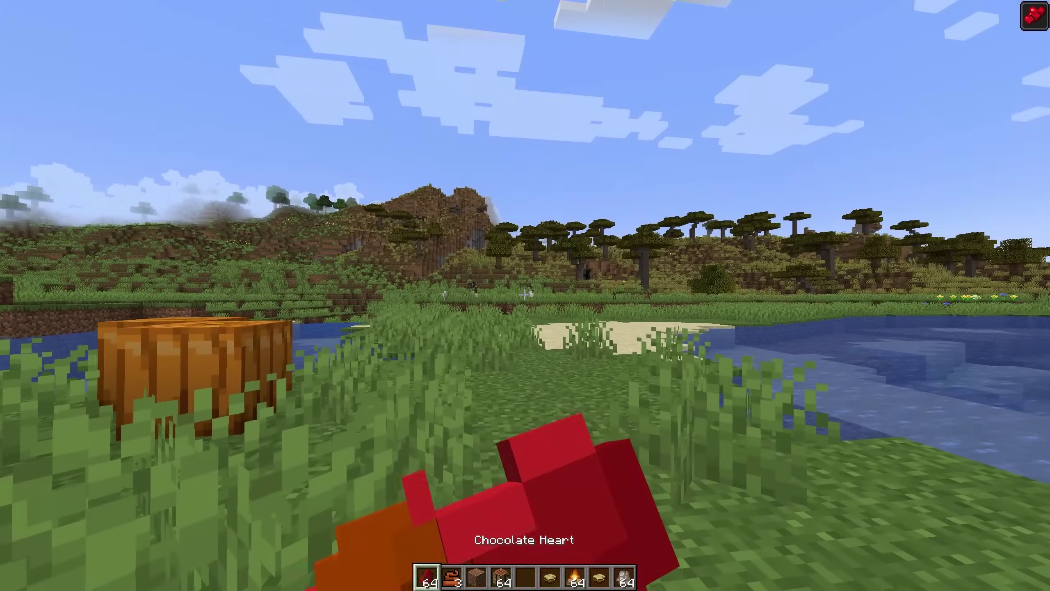
View the player in third person, then walk up to the campfire and back away
{"action": "key", "text": "F5"}
{"action": "key", "text": "F5"}
{"action": "key", "text": "e"}
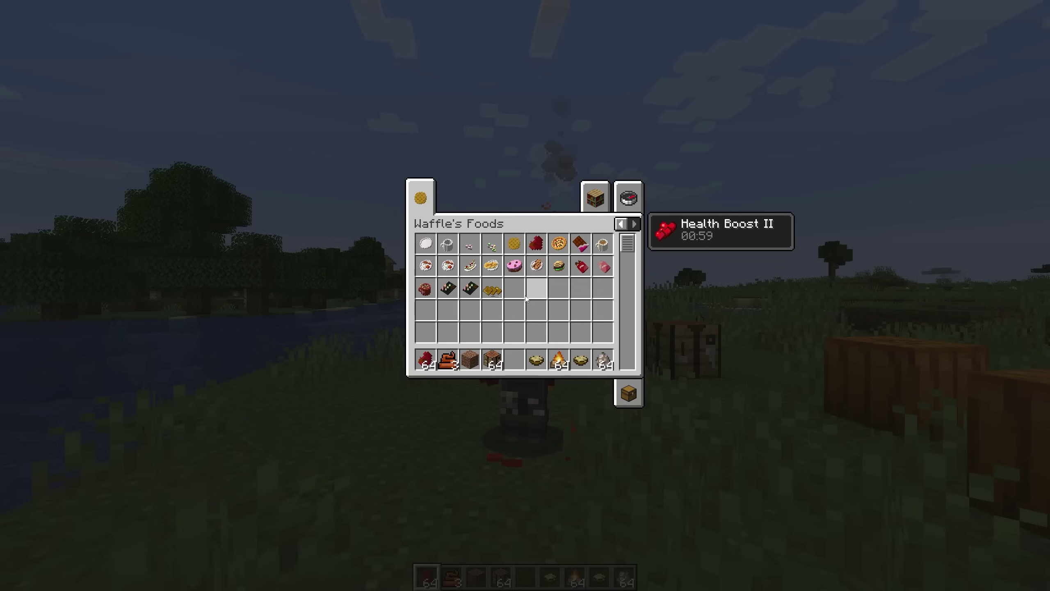
{"action": "key", "text": "e"}
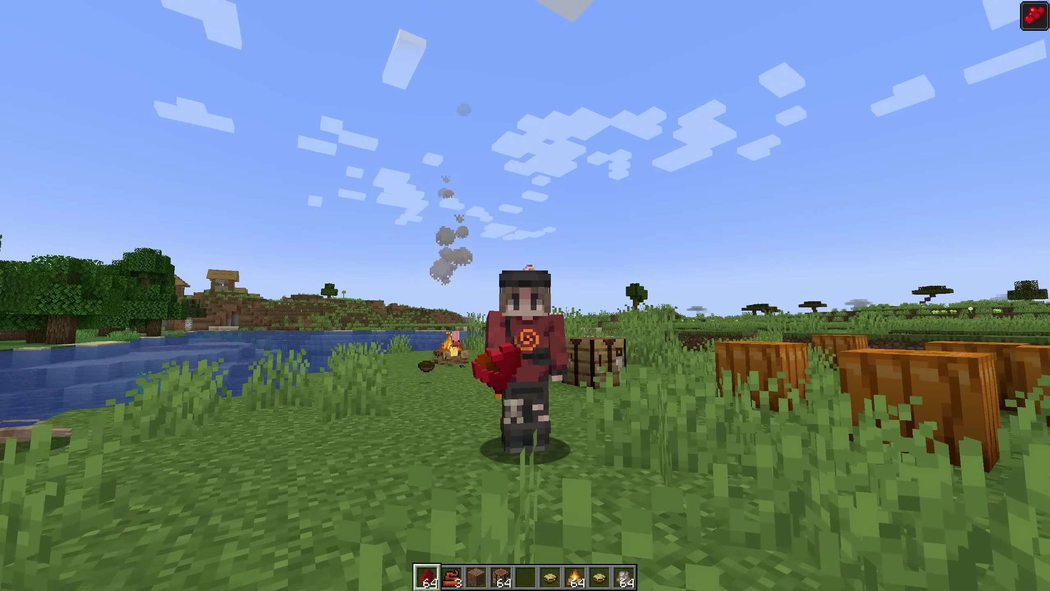
{"action": "key", "text": "F5"}
{"action": "key", "text": "w"}
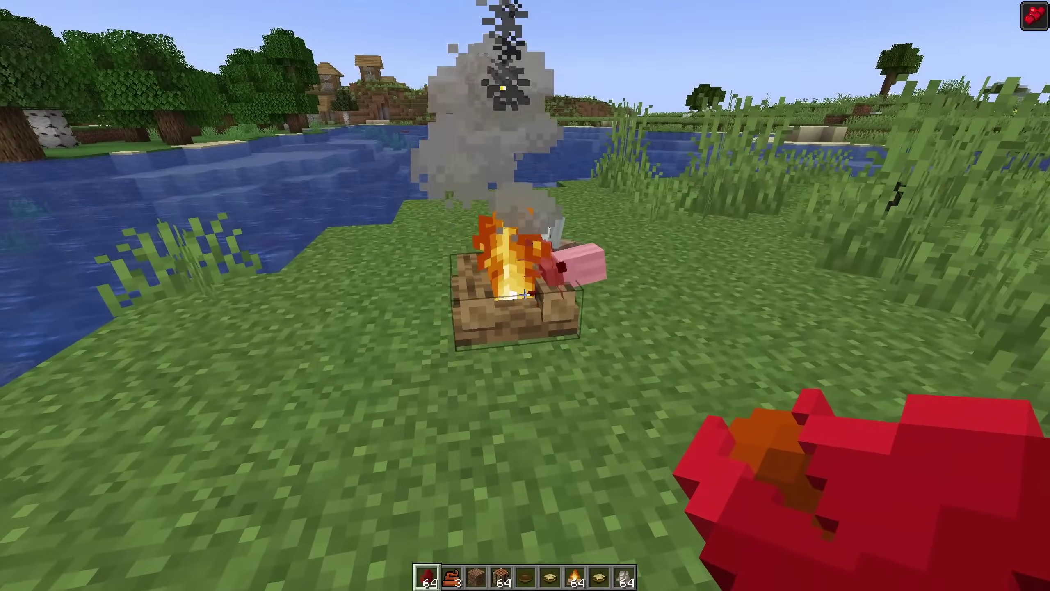
{"action": "key", "text": "s"}
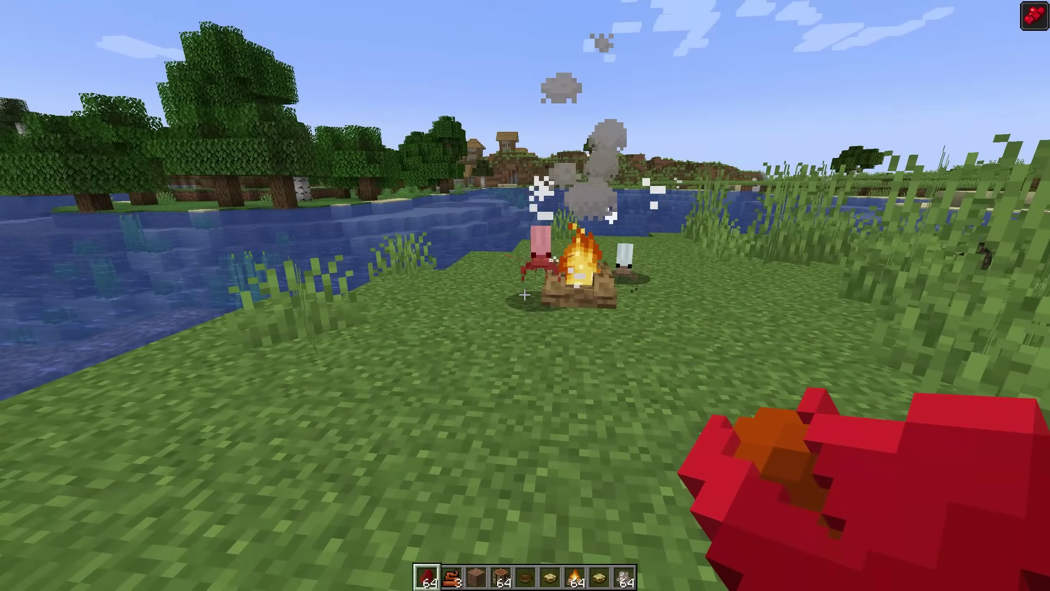
Check the player from behind, then browse the Waffle's Foods item list in first person
{"action": "key", "text": "F5"}
{"action": "key", "text": "F5"}
{"action": "key", "text": "F5"}
{"action": "key", "text": "F5"}
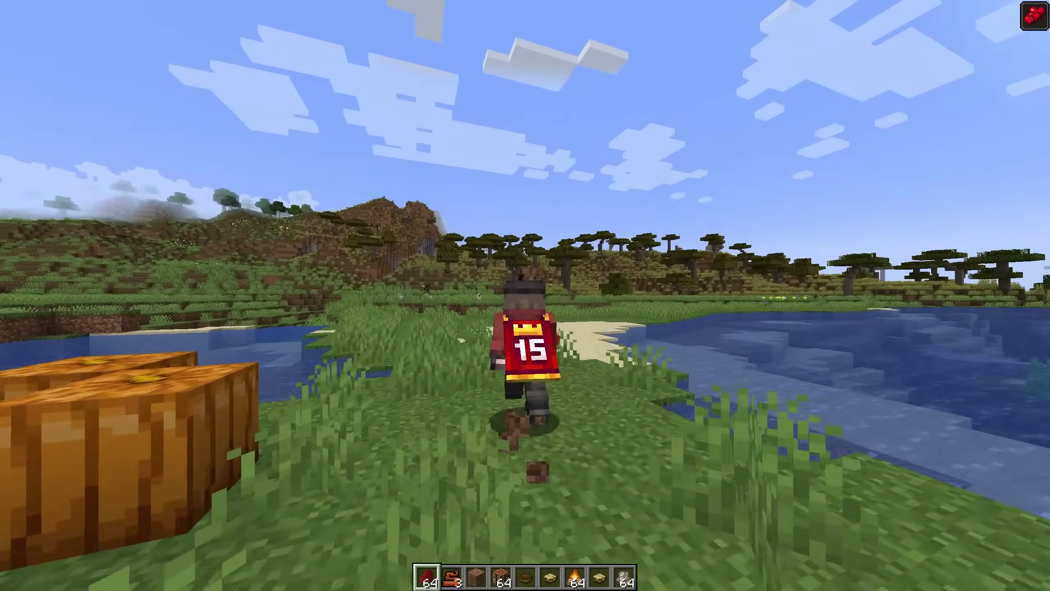
{"action": "key", "text": "F5"}
{"action": "key", "text": "e"}
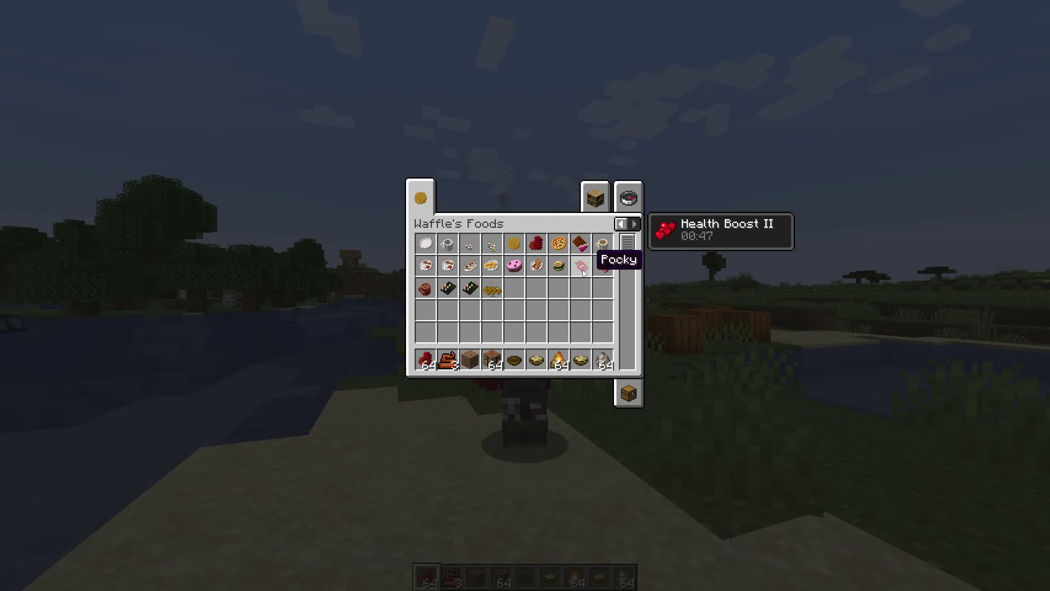
{"action": "key", "text": "e"}
{"action": "key", "text": "F5"}
{"action": "key", "text": "e"}
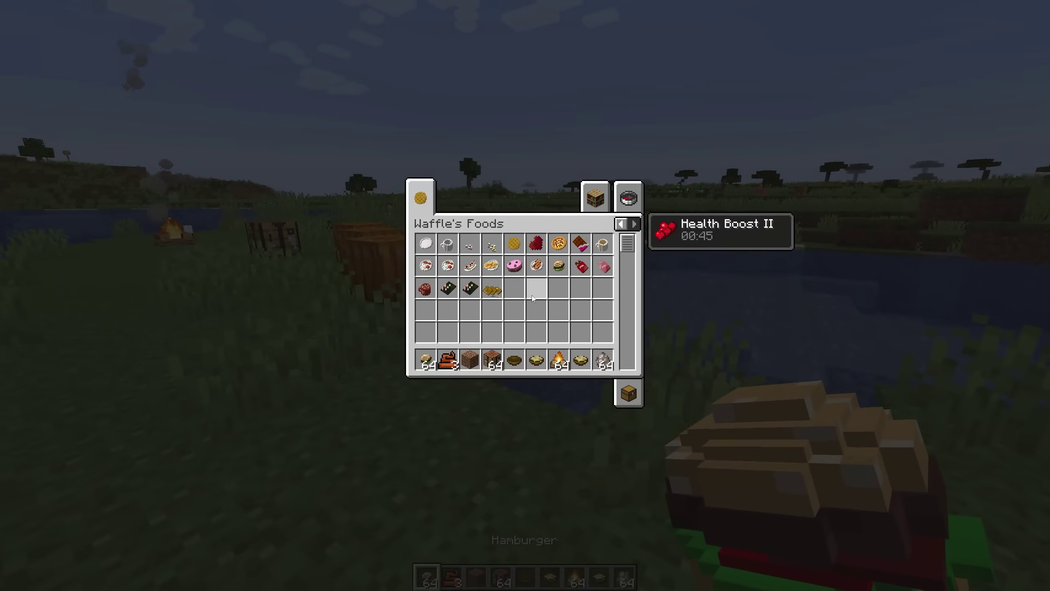
{"action": "key", "text": "e"}
Place a crafting table and view the Hamburger and Green Eggs And Ham recipes
{"action": "key", "text": "4"}
{"action": "right_click", "coordinate": [525, 296]}
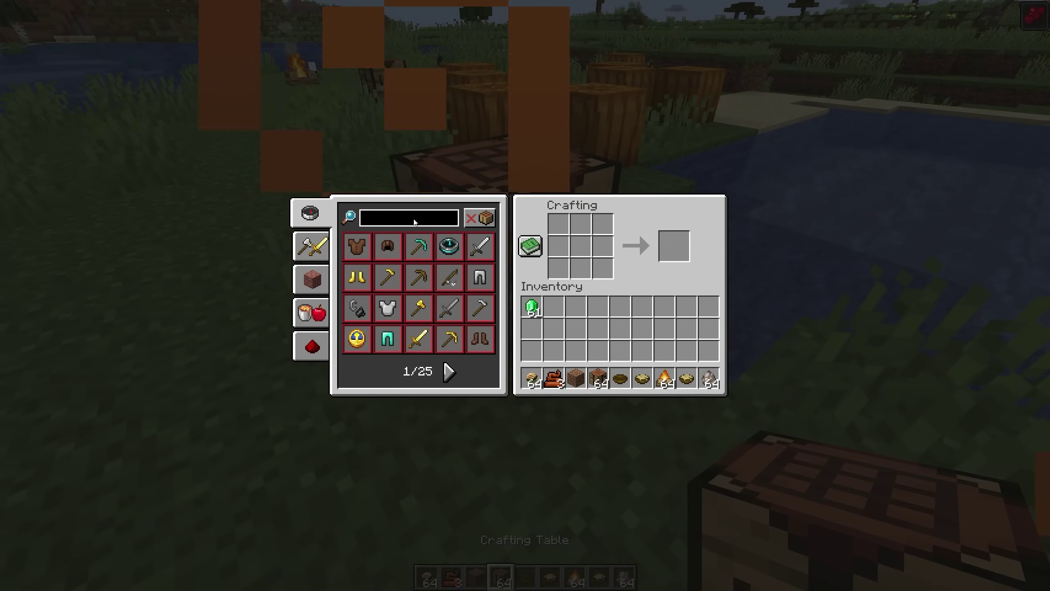
{"action": "type", "text": "m"}
{"action": "left_click", "coordinate": [417, 247]}
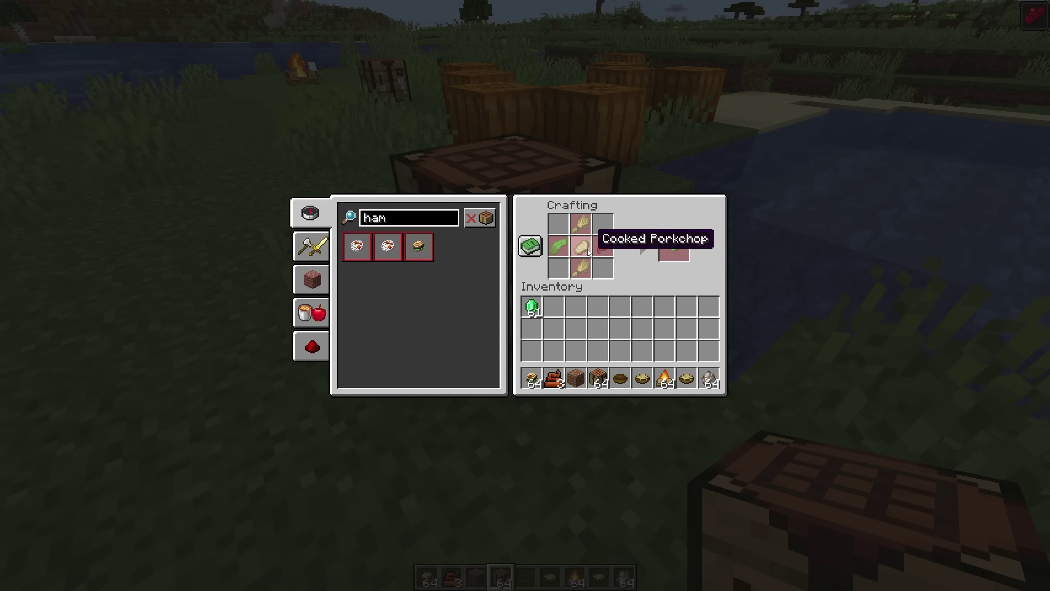
{"action": "left_click", "coordinate": [388, 245]}
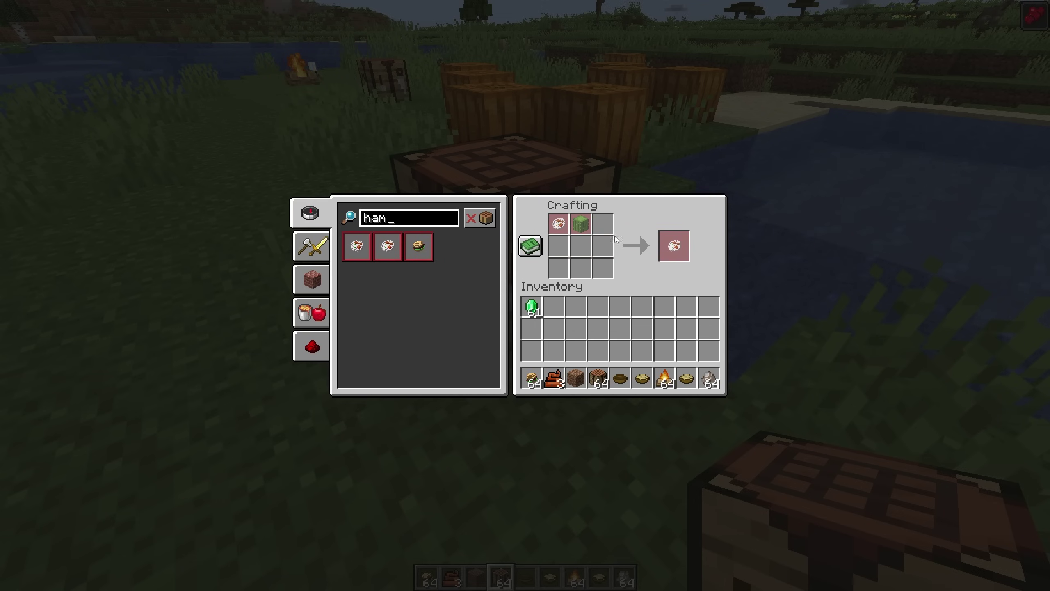
Clear the recipe search, look up the marshmallow recipe, then close the crafting screen
{"action": "key", "text": "BackSpace"}
{"action": "key", "text": "BackSpace"}
{"action": "type", "text": "ot"}
{"action": "left_click", "coordinate": [359, 251]}
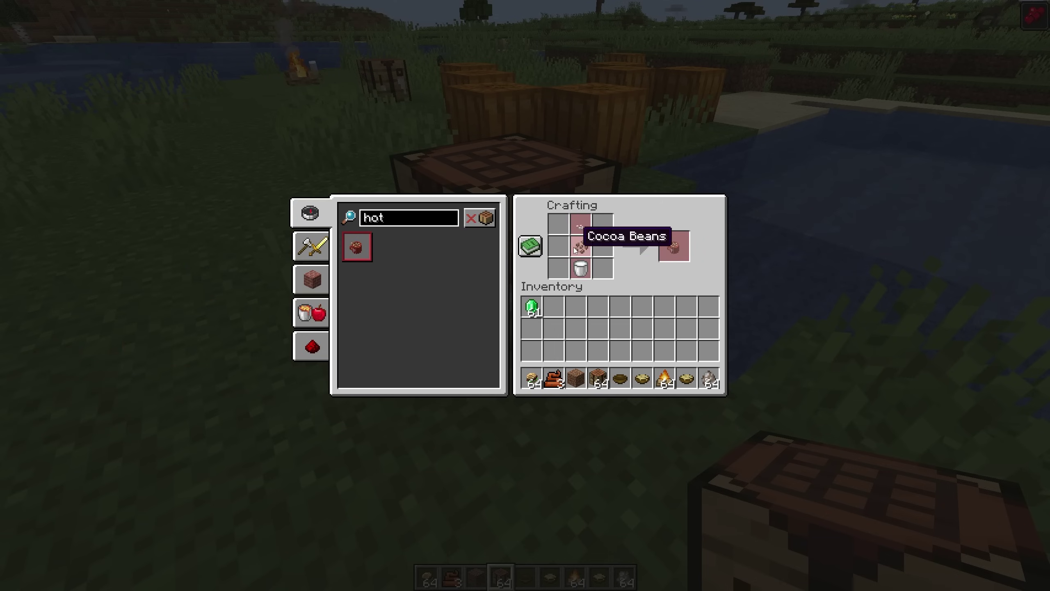
{"action": "key", "text": "BackSpace"}
{"action": "key", "text": "BackSpace"}
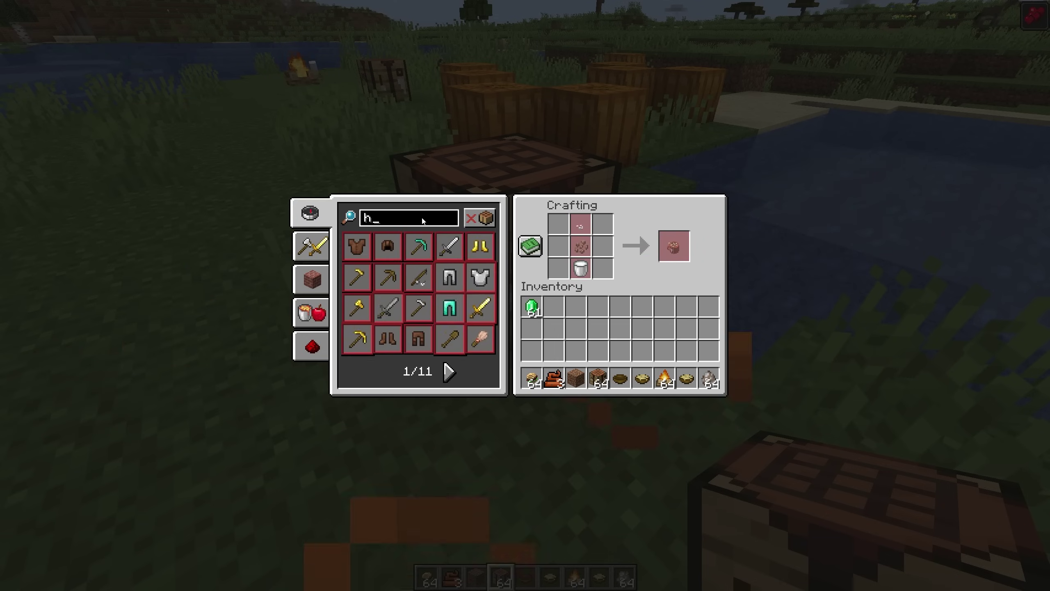
{"action": "key", "text": "BackSpace"}
{"action": "type", "text": "marsh"}
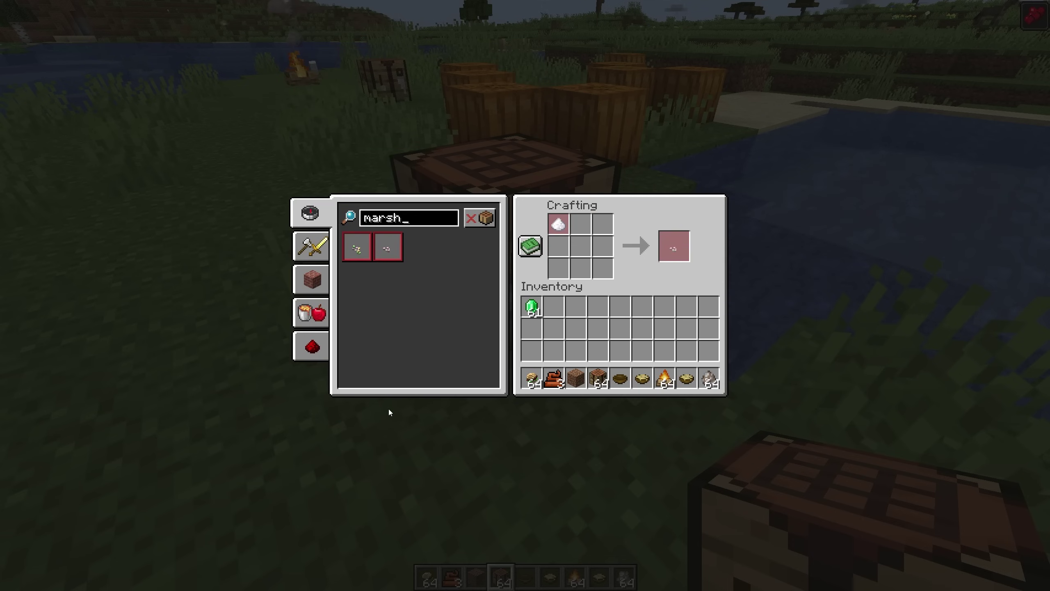
{"action": "left_click", "coordinate": [357, 248]}
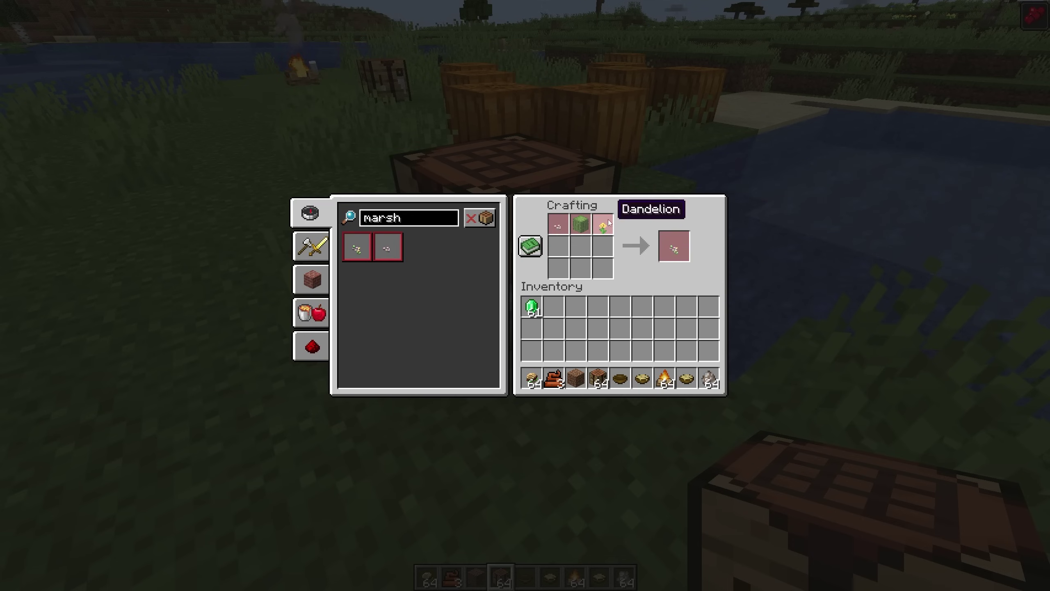
{"action": "key", "text": "Escape"}
{"action": "key", "text": "e"}
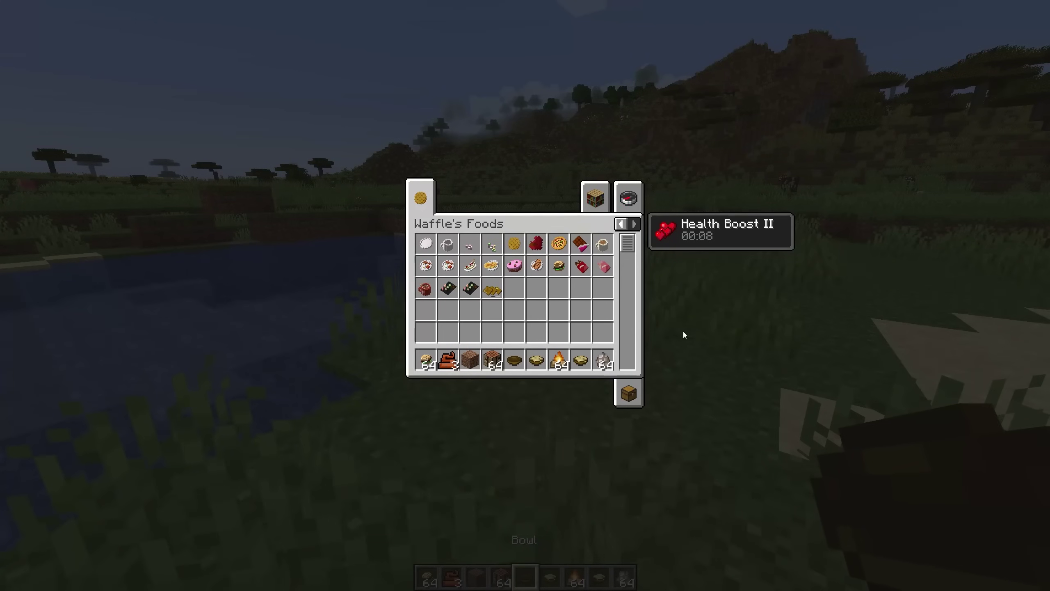
{"action": "left_click", "coordinate": [628, 387]}
Switch the creative inventory to the Search Items tab to find a lever
{"action": "left_click", "coordinate": [628, 198]}
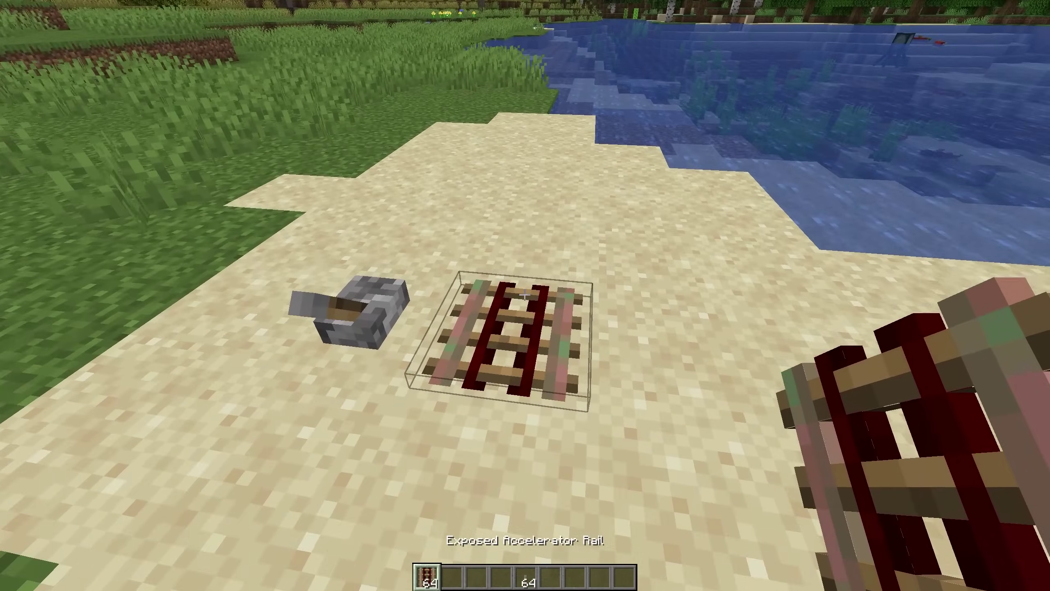
Power the accelerator rail, extend the rail line, and place a lever beside it
{"action": "right_click", "coordinate": [525, 296]}
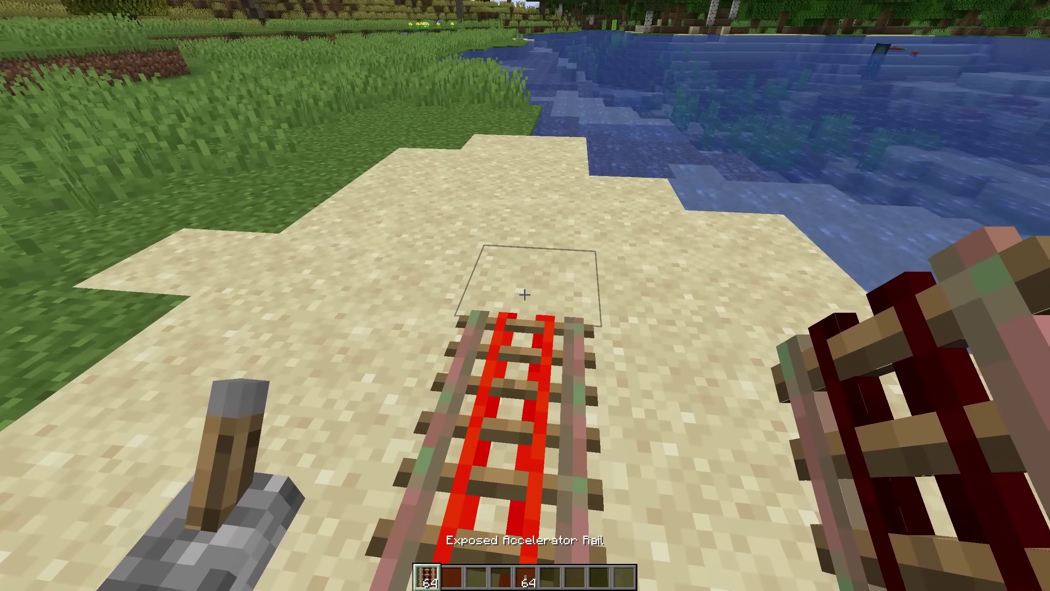
{"action": "right_click", "coordinate": [526, 296]}
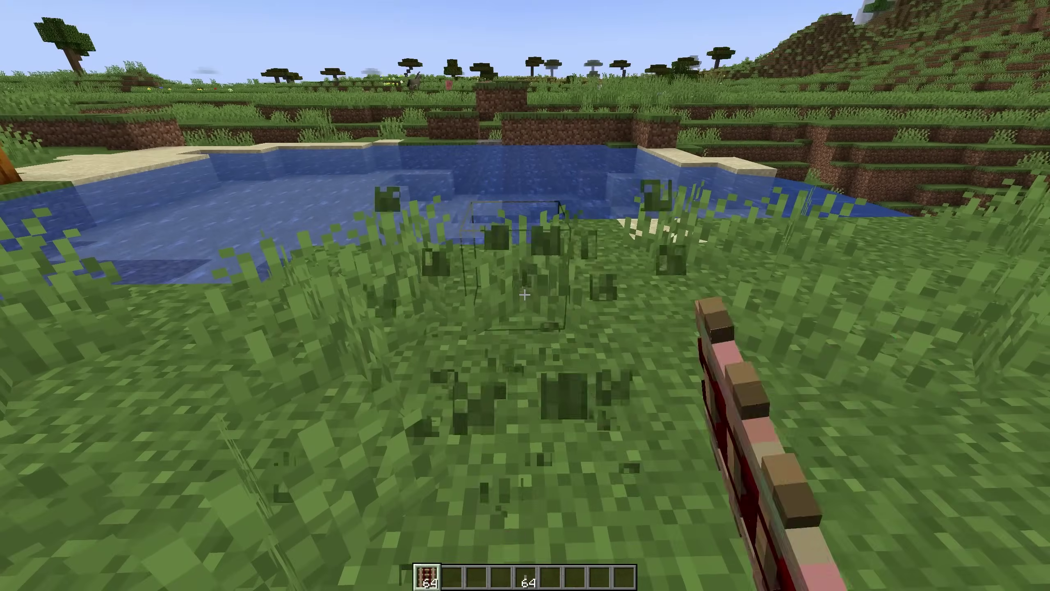
{"action": "right_click", "coordinate": [525, 295]}
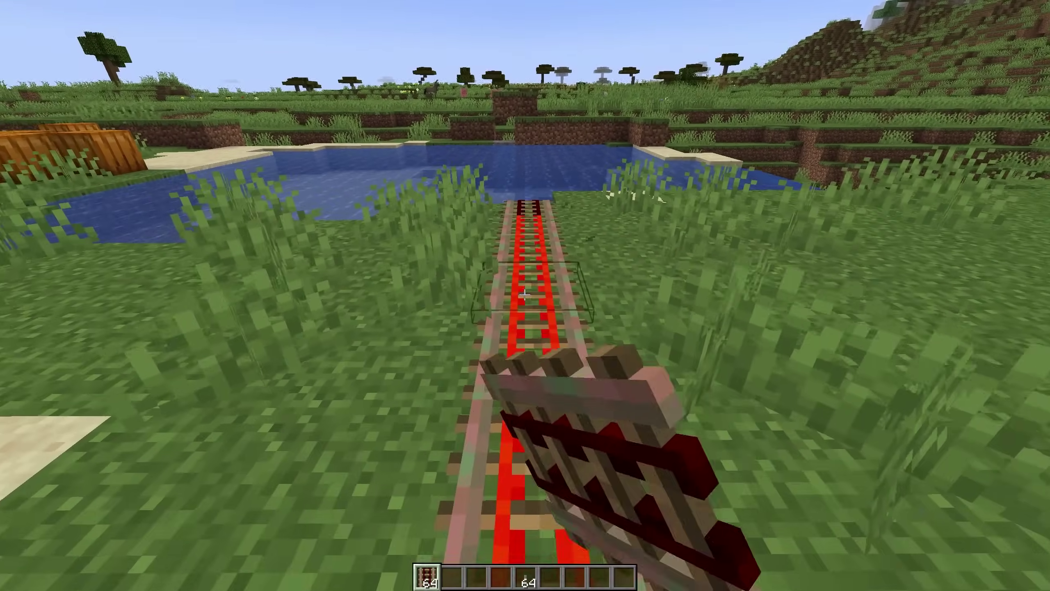
{"action": "right_click", "coordinate": [525, 296]}
{"action": "key", "text": "5"}
{"action": "right_click", "coordinate": [525, 295]}
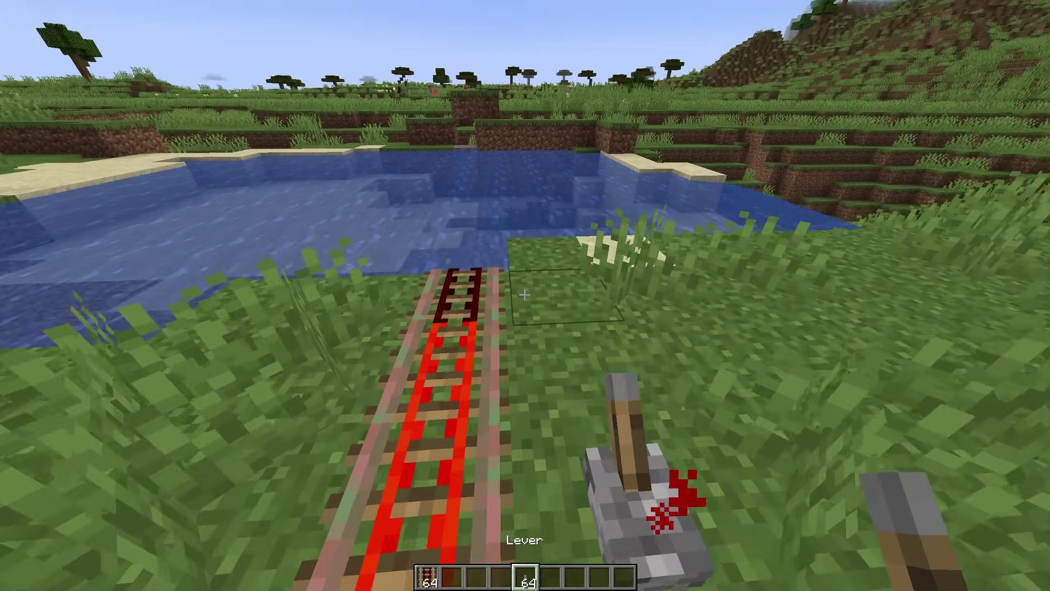
Build a grass bridge across the pond, lay rails on it, and add a lever
{"action": "key", "text": "e"}
{"action": "key", "text": "e"}
{"action": "key", "text": "7"}
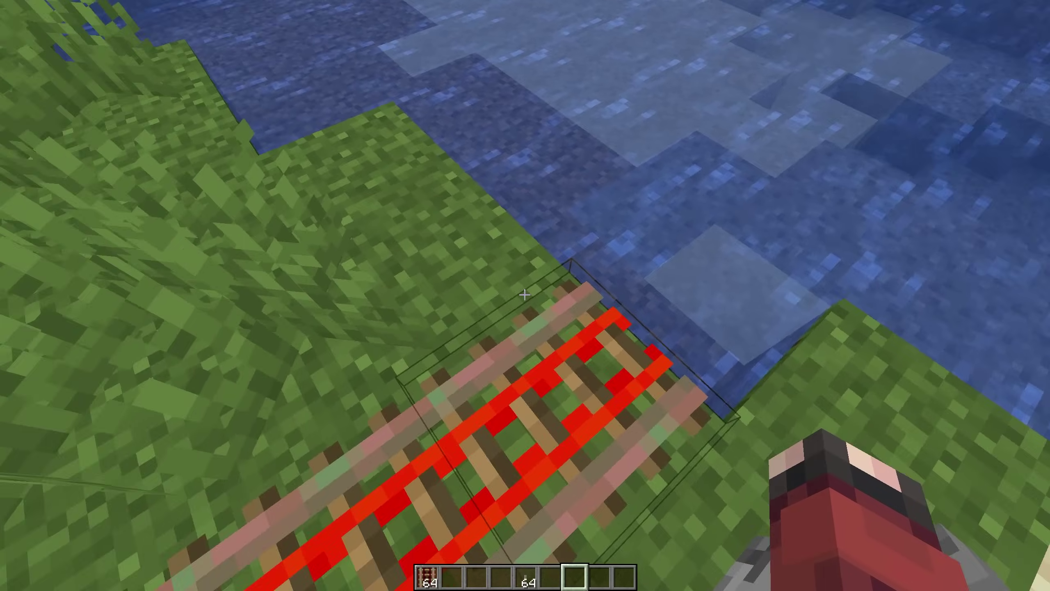
{"action": "middle_click", "coordinate": [525, 296]}
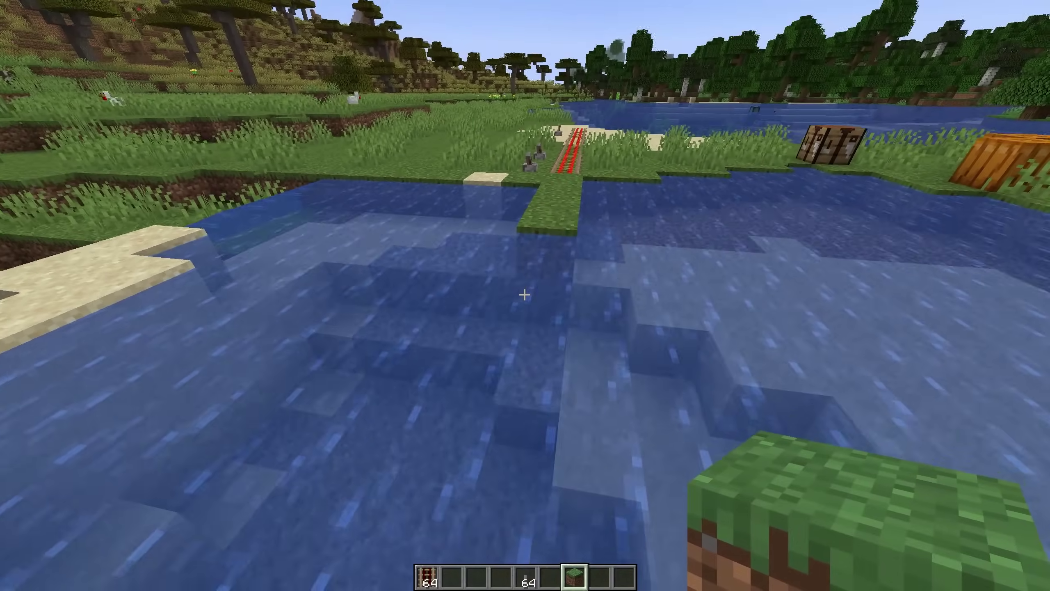
{"action": "right_click", "coordinate": [526, 295]}
{"action": "middle_click", "coordinate": [526, 295]}
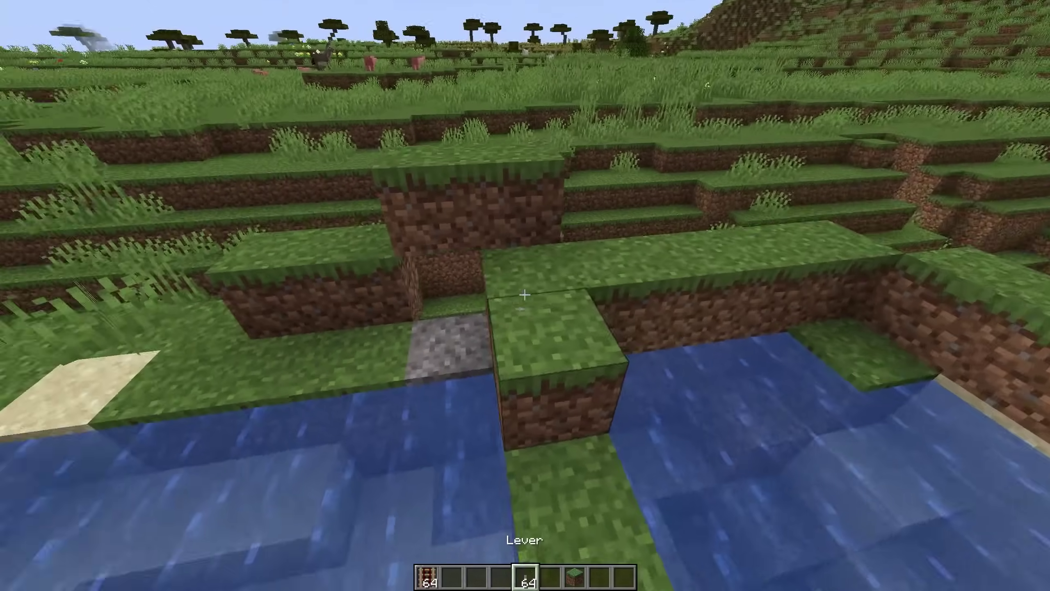
{"action": "key", "text": "1"}
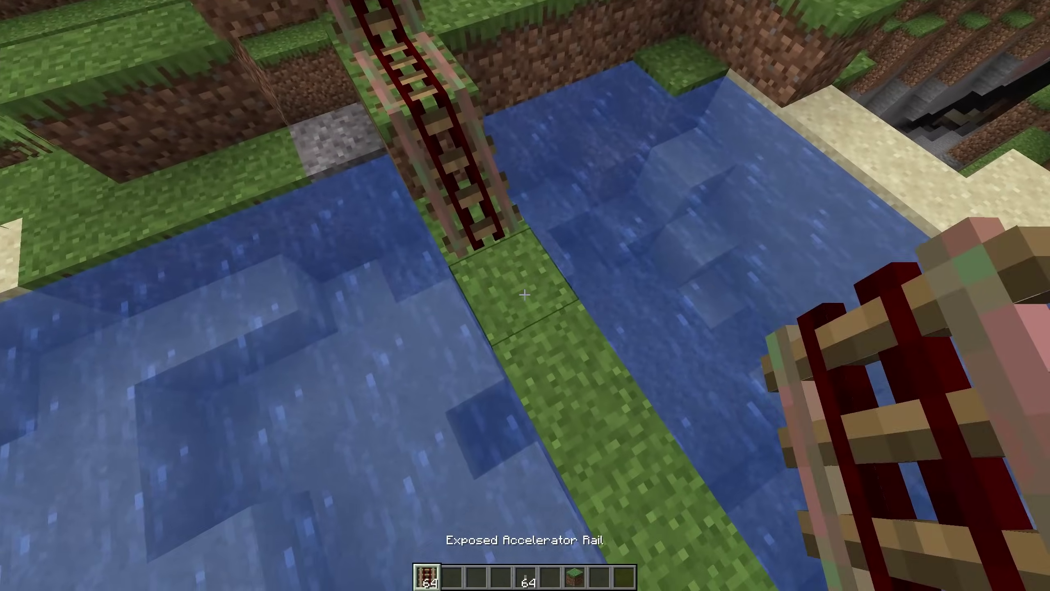
{"action": "right_click", "coordinate": [525, 296]}
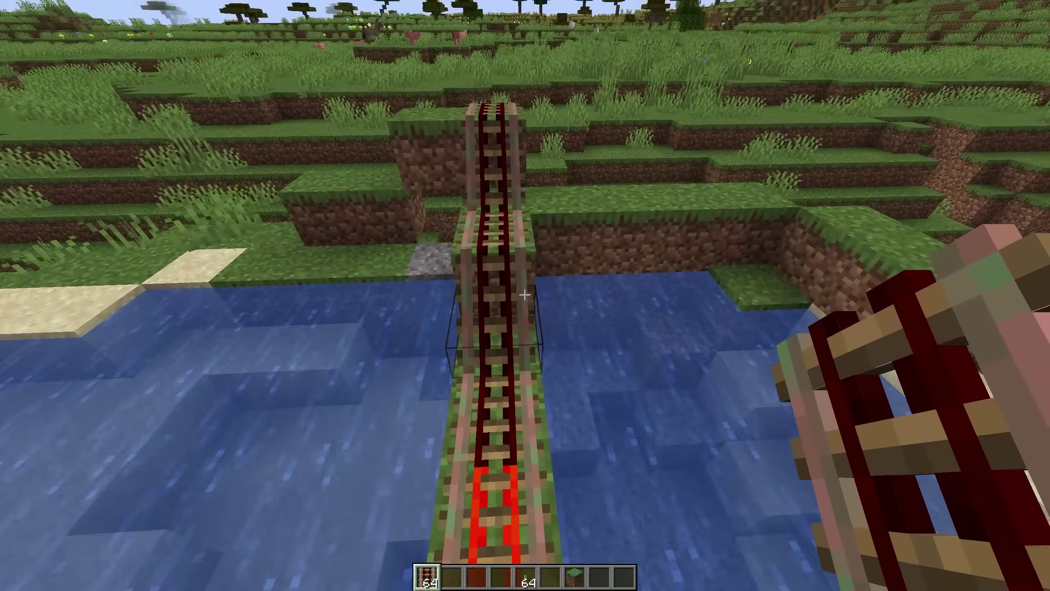
{"action": "key", "text": "5"}
{"action": "right_click", "coordinate": [525, 296]}
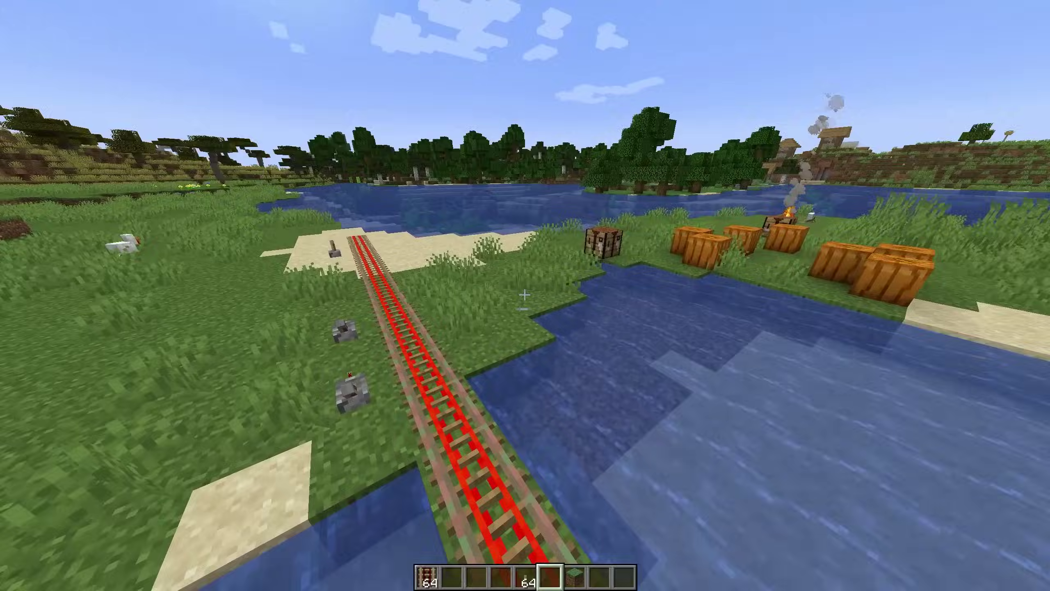
{"action": "type", "text": "eminecart4e"}
Ride a minecart along the rail, watching from behind and the front
{"action": "right_click", "coordinate": [526, 296]}
{"action": "right_click", "coordinate": [526, 296]}
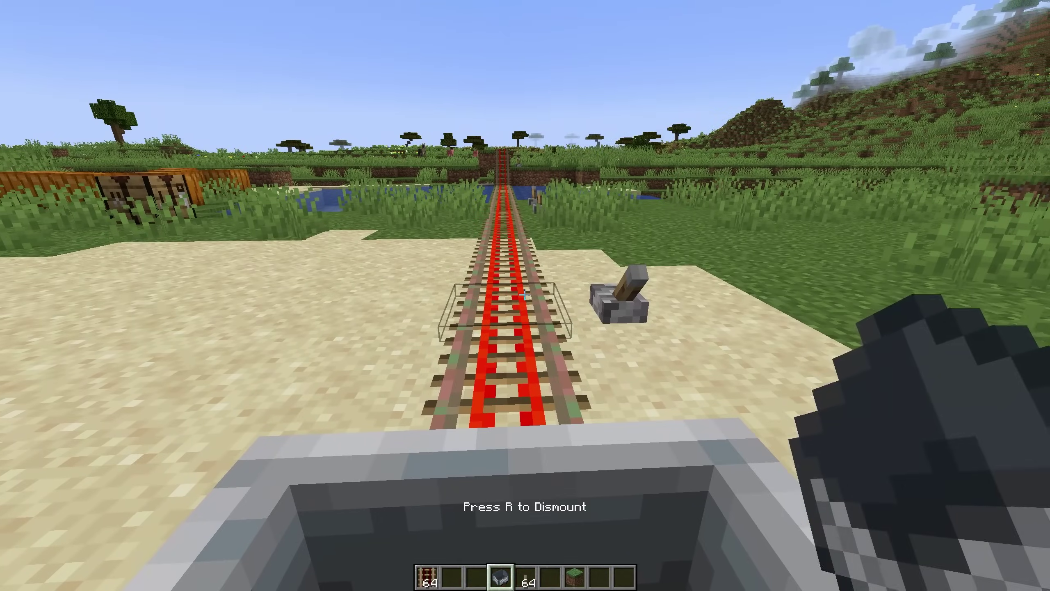
{"action": "key", "text": "F5"}
{"action": "key", "text": "F5"}
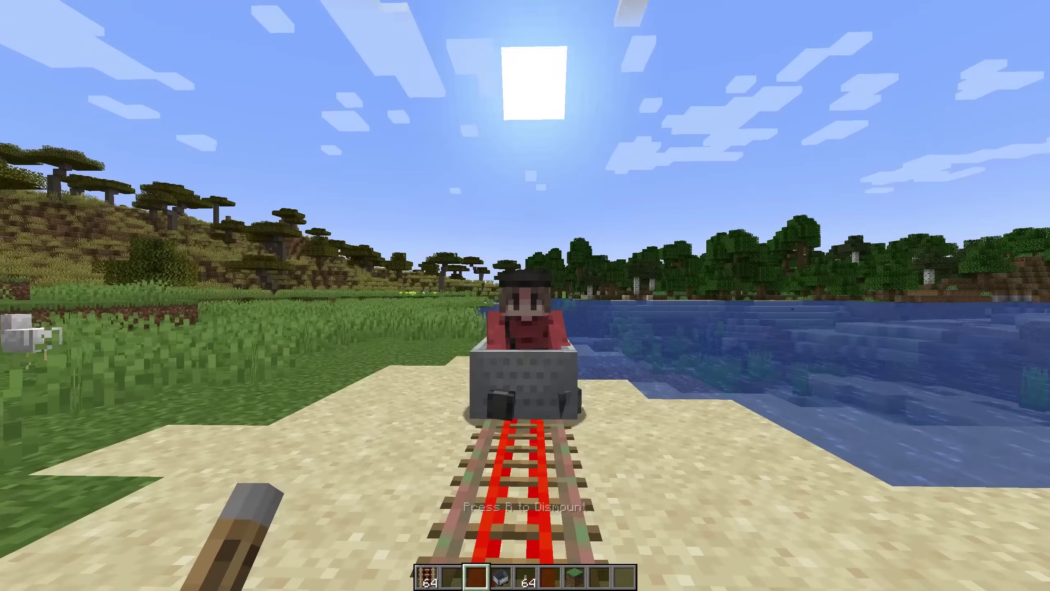
{"action": "key", "text": "F5"}
{"action": "key", "text": "F5"}
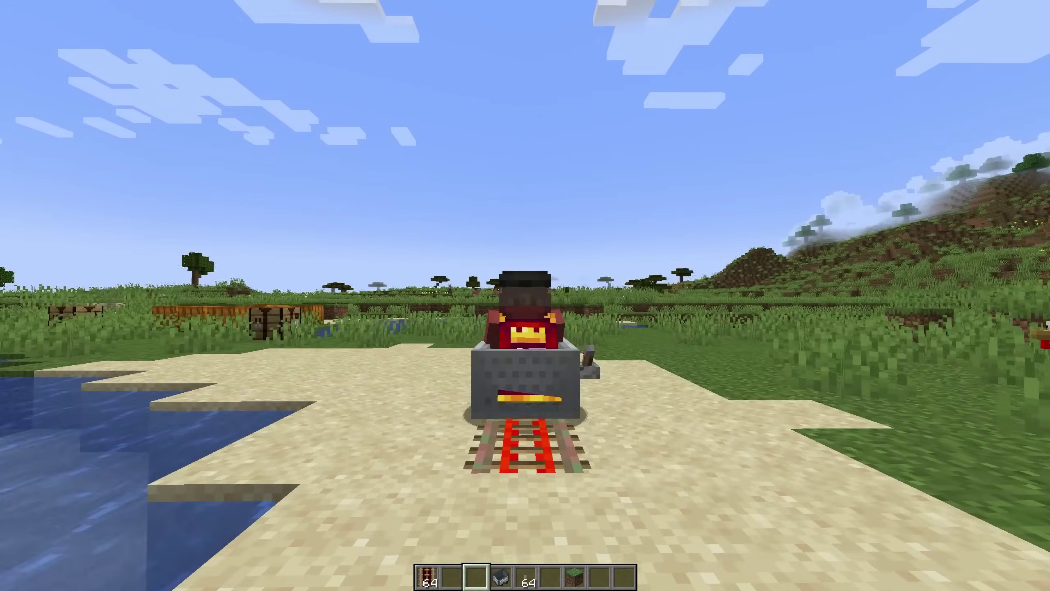
{"action": "key", "text": "F5"}
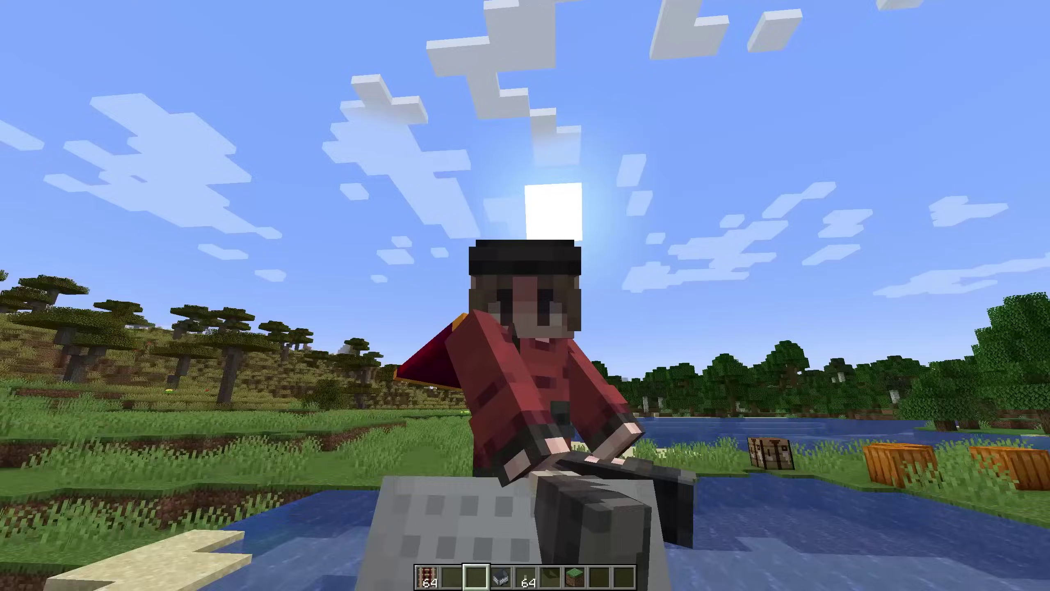
{"action": "key", "text": "F5"}
{"action": "key", "text": "F5"}
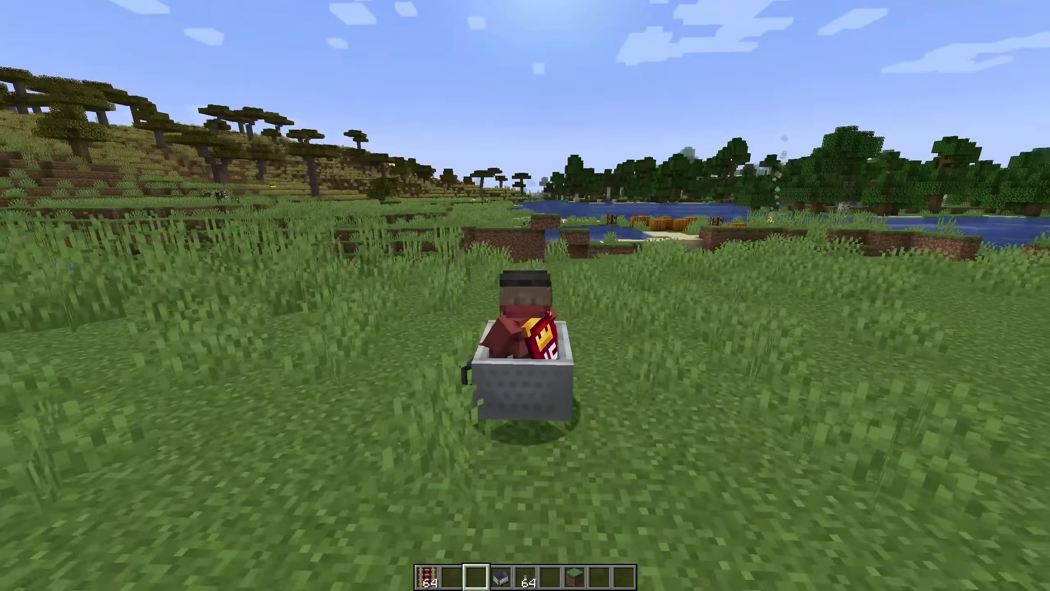
{"action": "key", "text": "F5"}
{"action": "key", "text": "F5"}
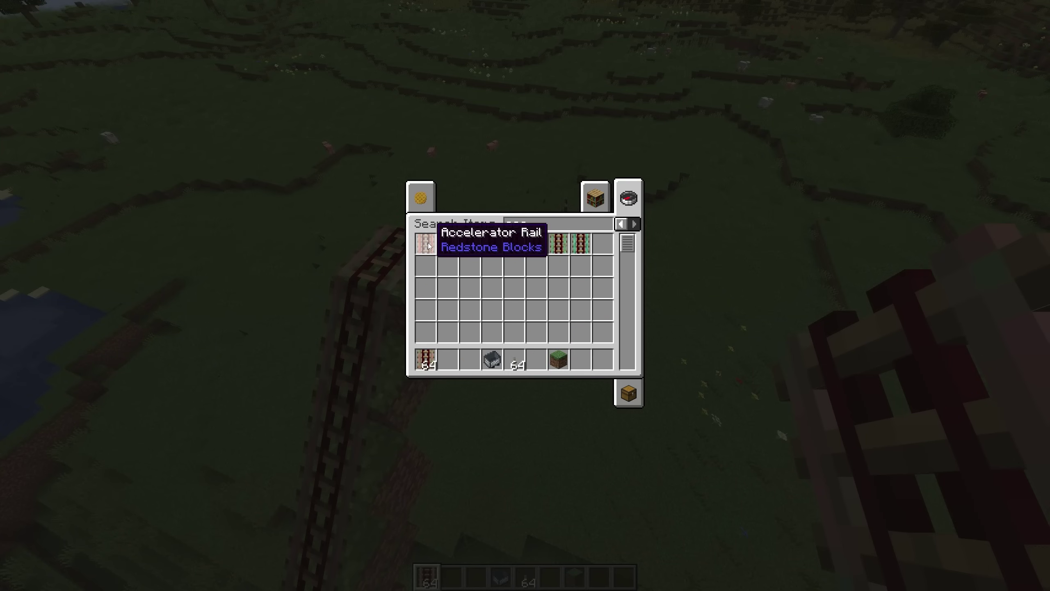
Break a section of rail near the line's far end
{"action": "key", "text": "e"}
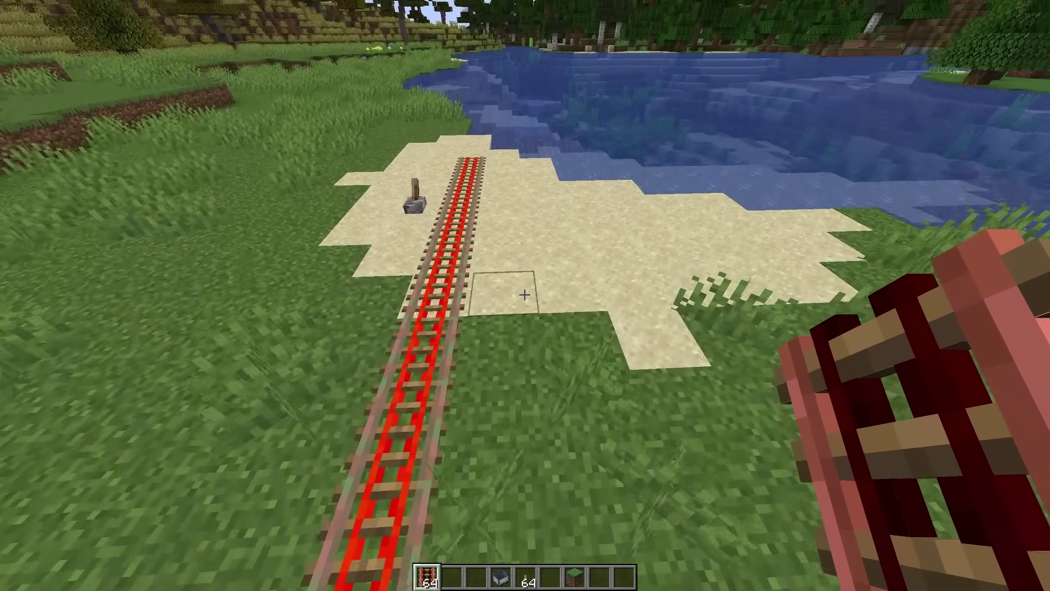
{"action": "key", "text": "w"}
{"action": "left_click", "coordinate": [526, 296]}
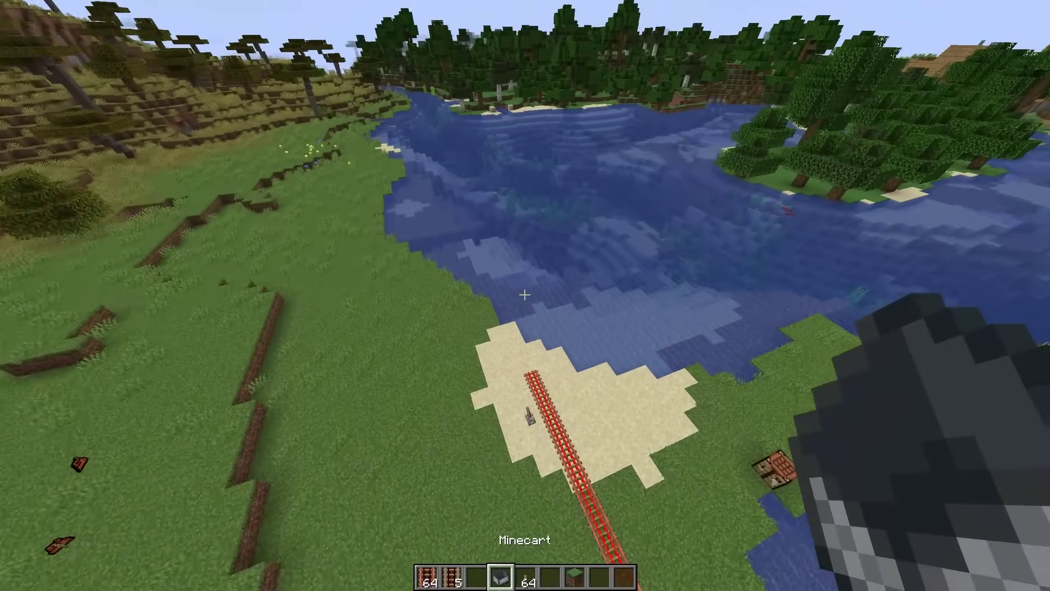
{"action": "key", "text": "w"}
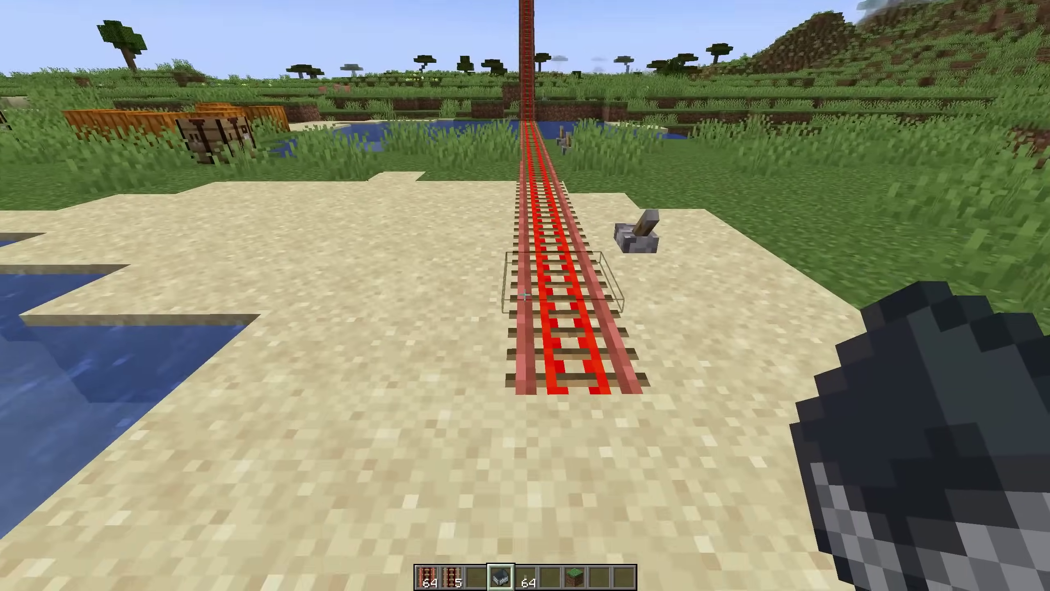
Ride a minecart up the rail tower in third person, then dismount and back away
{"action": "right_click", "coordinate": [526, 295]}
{"action": "scroll", "coordinate": [525, 296], "scroll_direction": "down", "scroll_amount": 2}
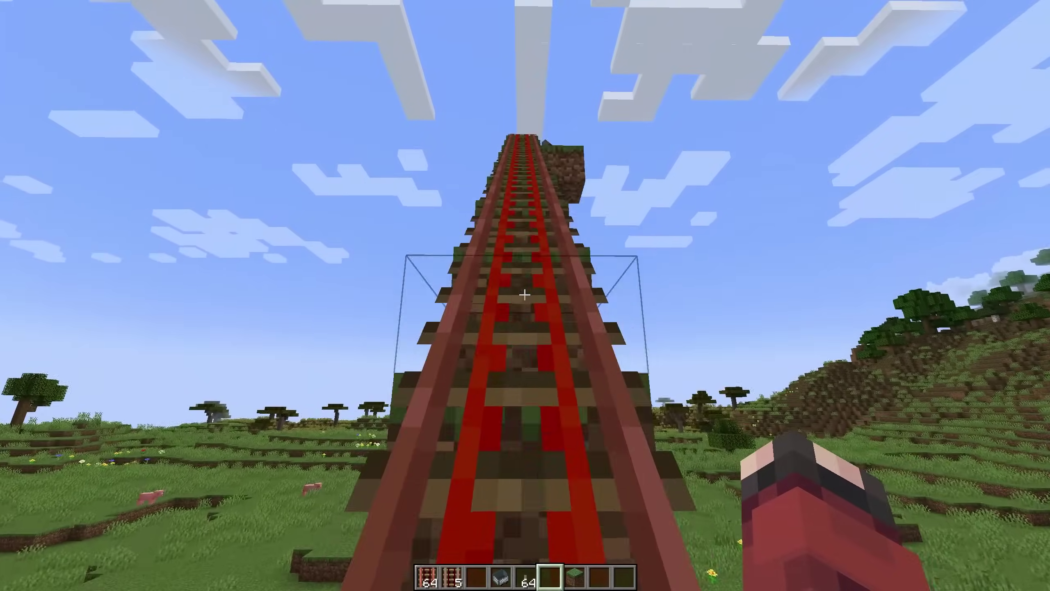
{"action": "key", "text": "F5"}
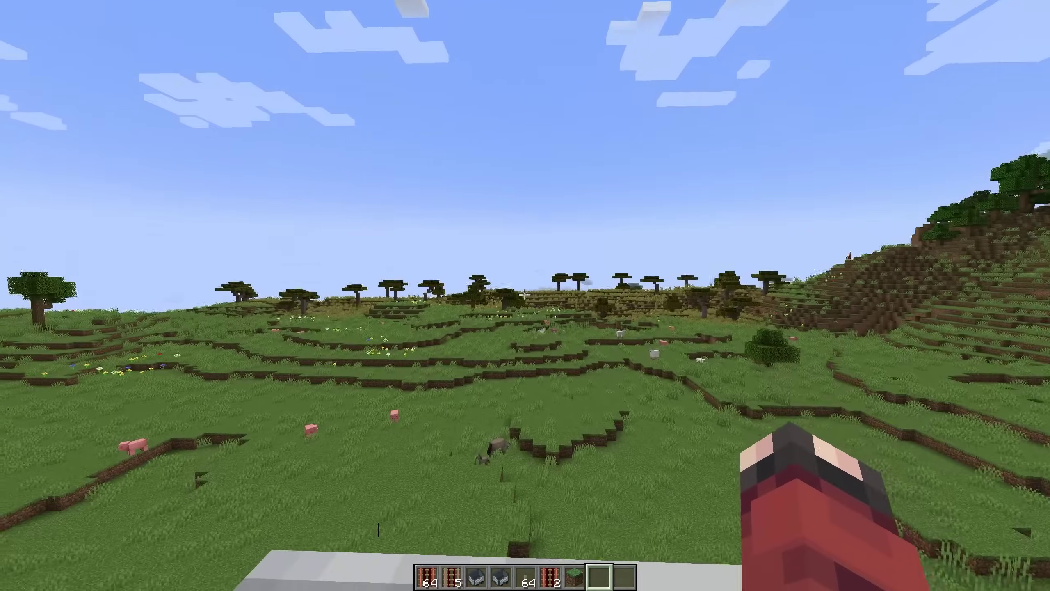
{"action": "key", "text": "F5"}
{"action": "key", "text": "F5"}
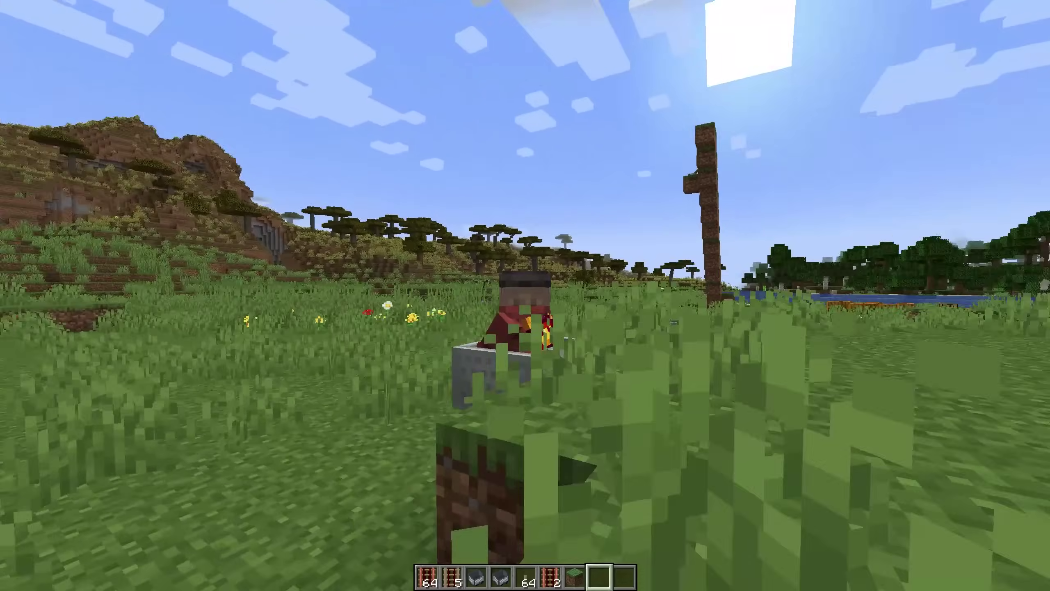
{"action": "key", "text": "shift"}
{"action": "key", "text": "F5"}
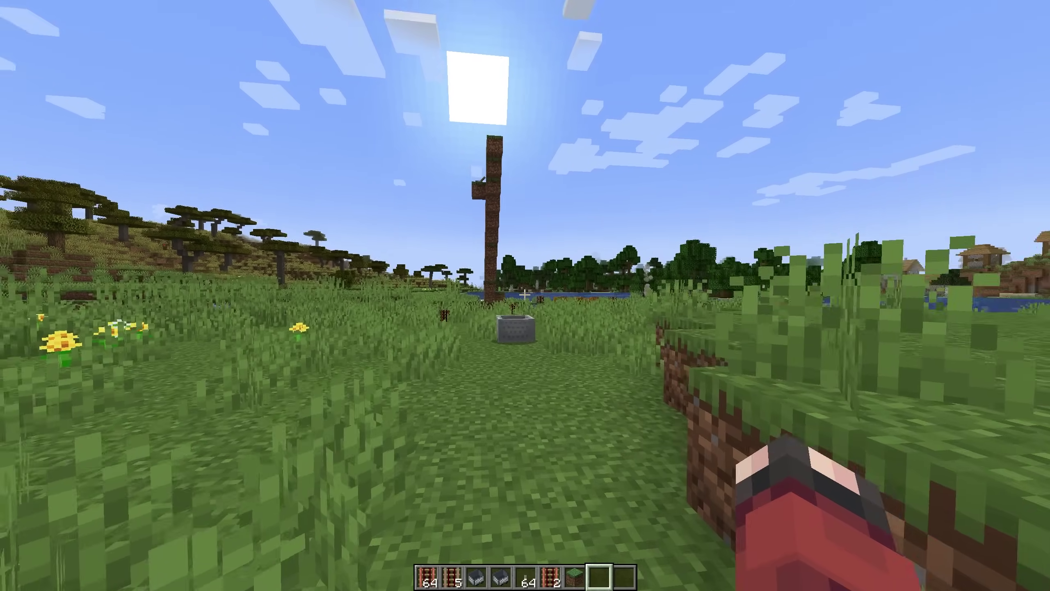
{"action": "key", "text": "s"}
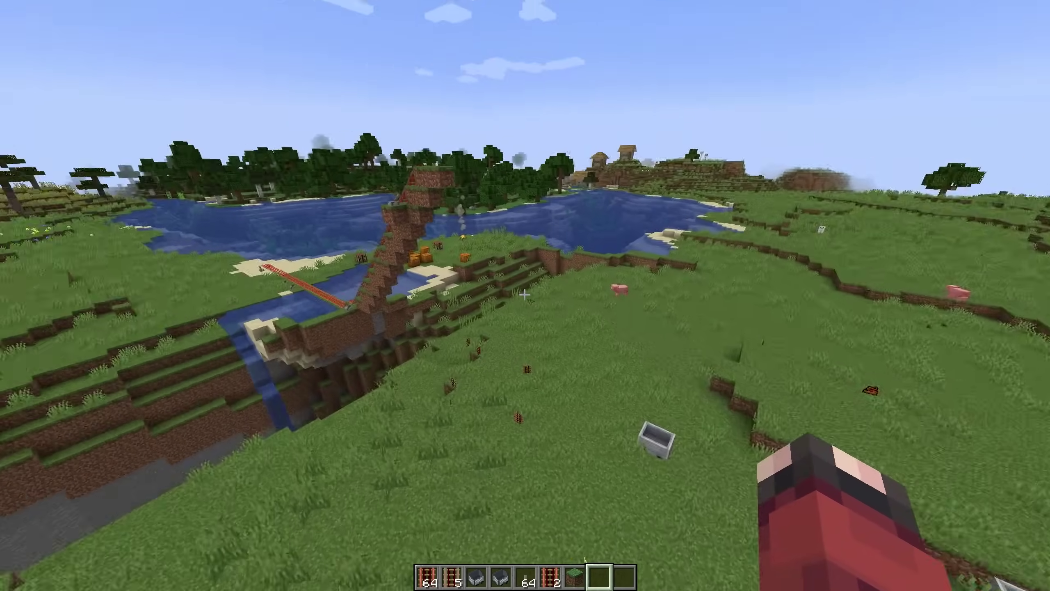
Open the creative item search
{"action": "key", "text": "e"}
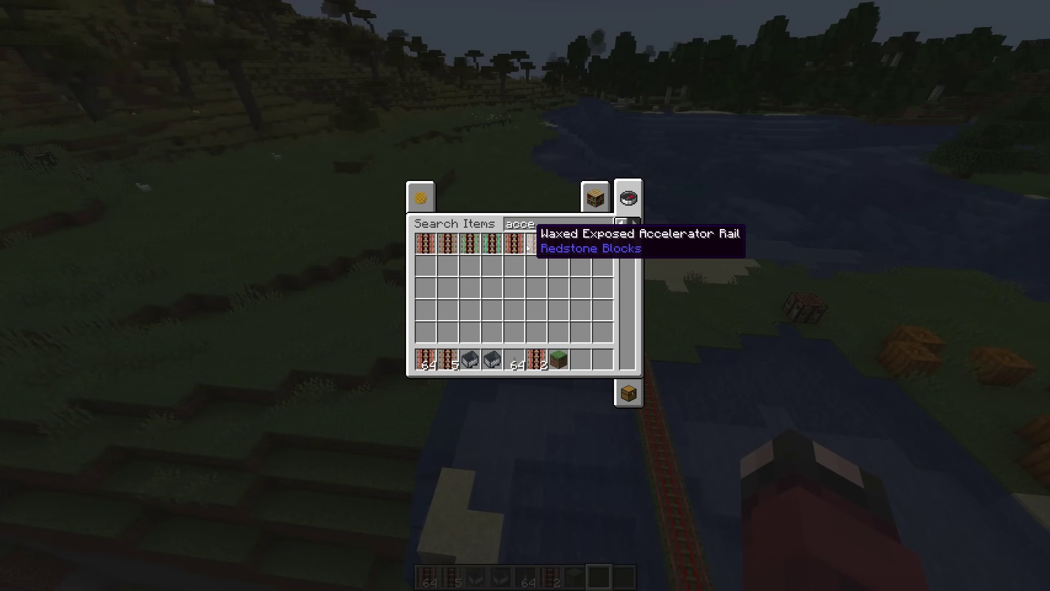
Put a Waxed Accelerator Rail into hotbar slot 8 and hold it
{"action": "left_click", "coordinate": [515, 246]}
{"action": "left_click", "coordinate": [582, 359]}
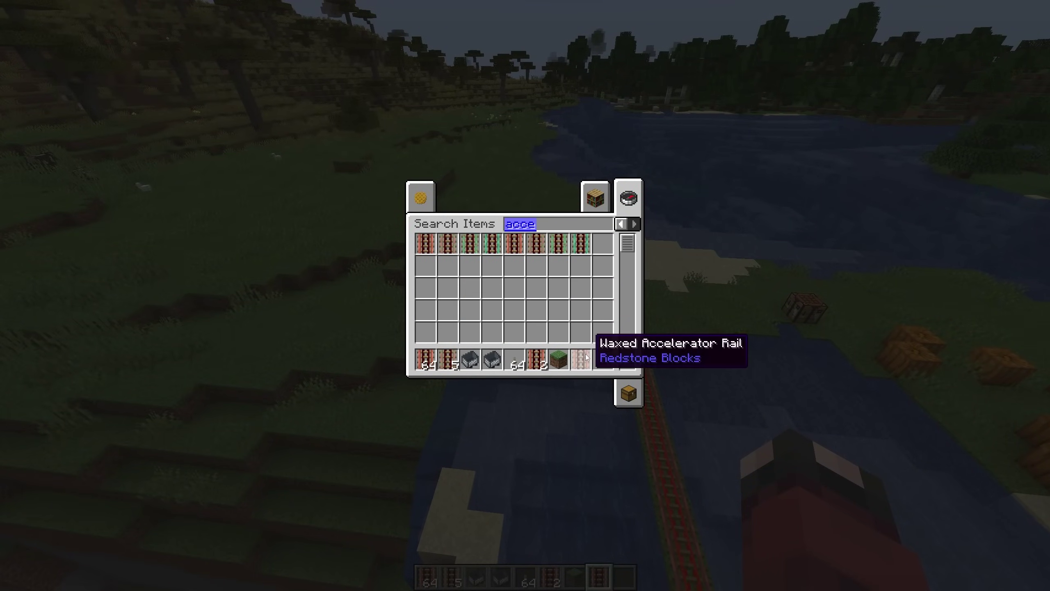
{"action": "key", "text": "Escape"}
{"action": "key", "text": "8"}
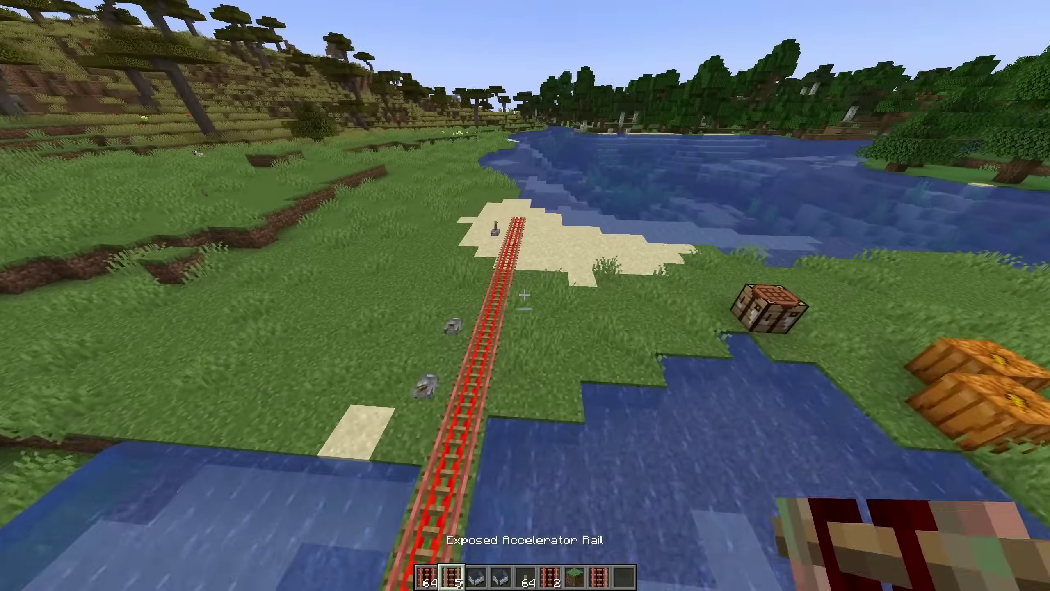
Ride a minecart up the rail tower, watching from behind
{"action": "key", "text": "3"}
{"action": "right_click", "coordinate": [525, 293]}
{"action": "right_click", "coordinate": [524, 293]}
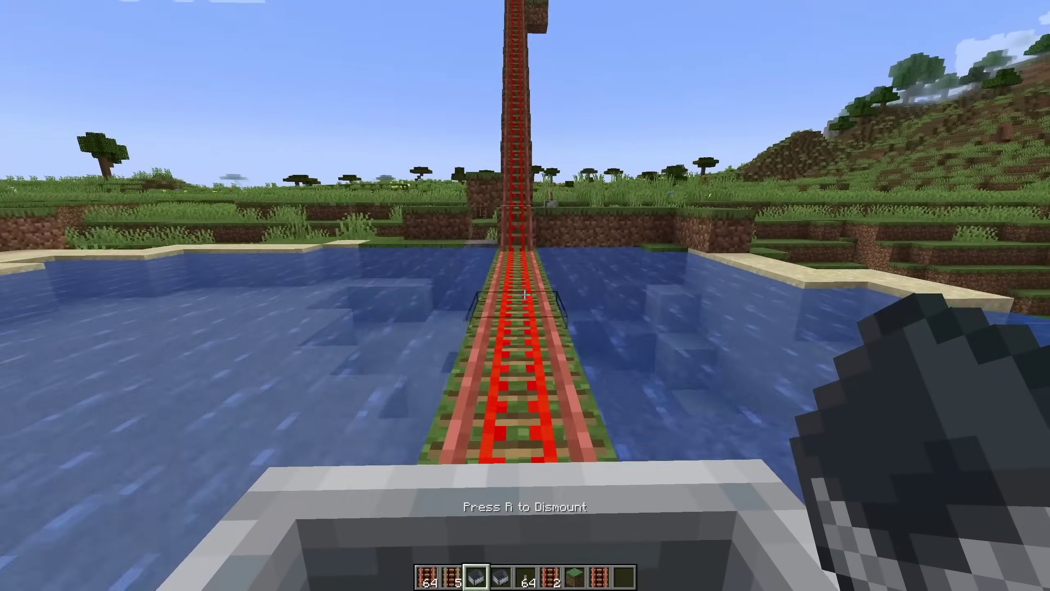
{"action": "key", "text": "F5"}
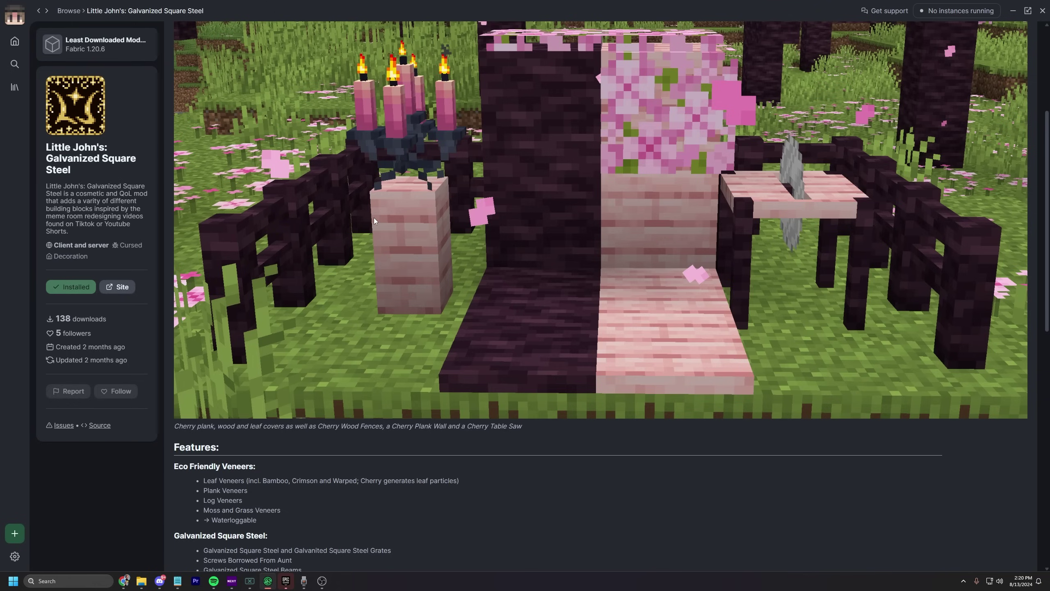
{"action": "scroll", "coordinate": [586, 214], "scroll_direction": "up", "scroll_amount": 2}
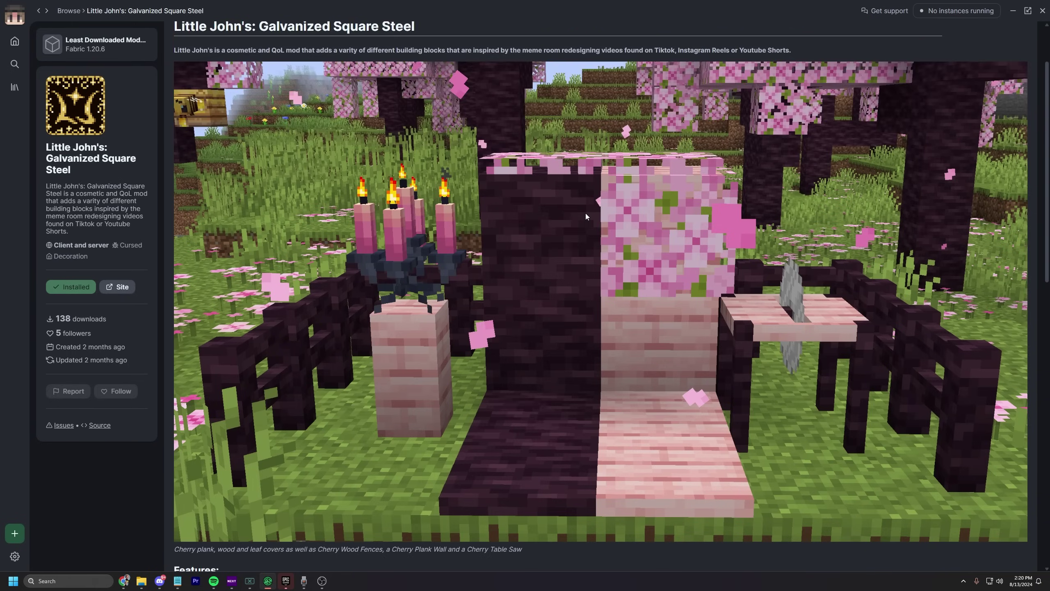
{"action": "scroll", "coordinate": [587, 213], "scroll_direction": "down", "scroll_amount": 3}
{"action": "scroll", "coordinate": [588, 225], "scroll_direction": "down", "scroll_amount": 5}
Go to the Modrinth App Home view after installing Galvanized Square Steel
{"action": "left_click", "coordinate": [16, 42]}
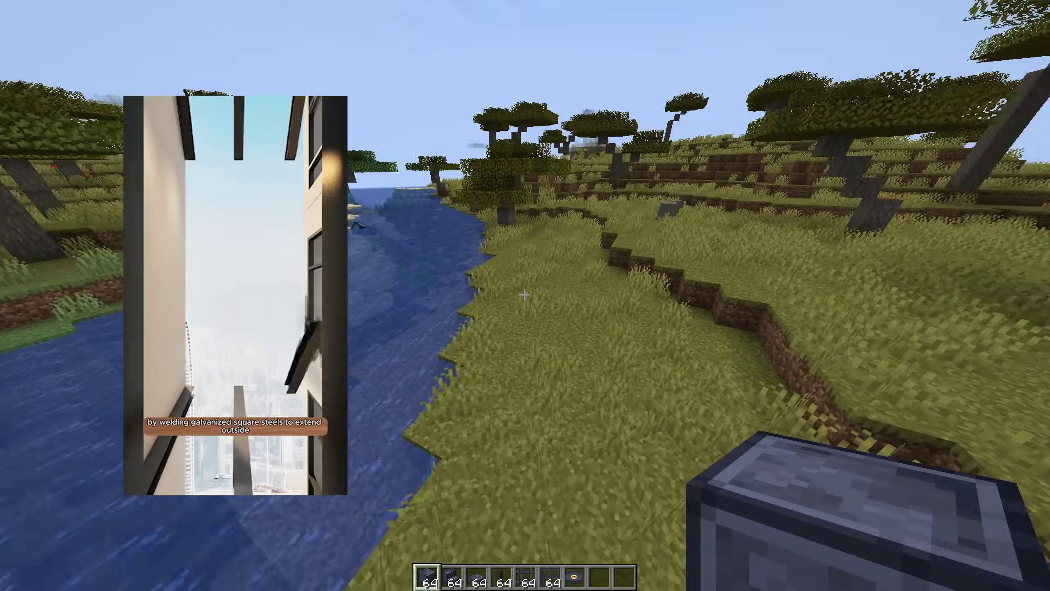
{"action": "scroll", "coordinate": [525, 294], "scroll_direction": "down", "scroll_amount": 1}
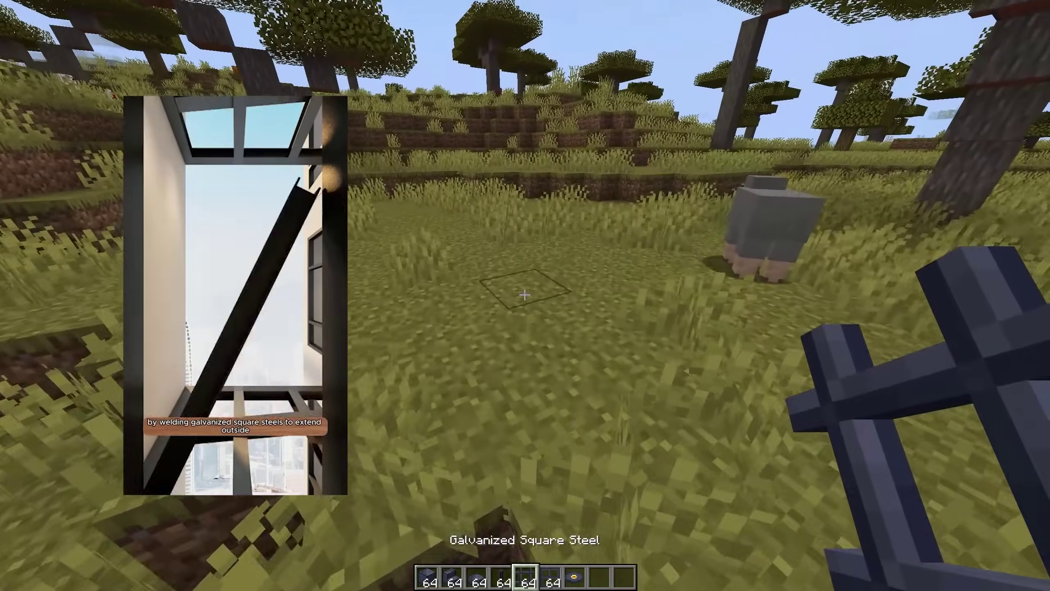
Place and break galvanized square steel grids, then place a steel slab and stairs
{"action": "right_click", "coordinate": [524, 294]}
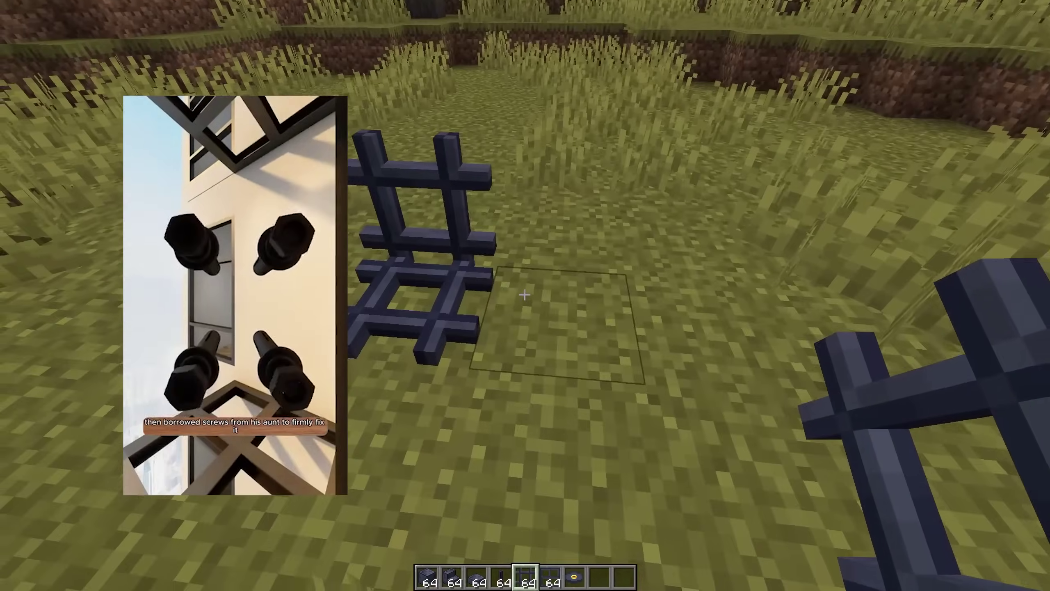
{"action": "right_click", "coordinate": [525, 294]}
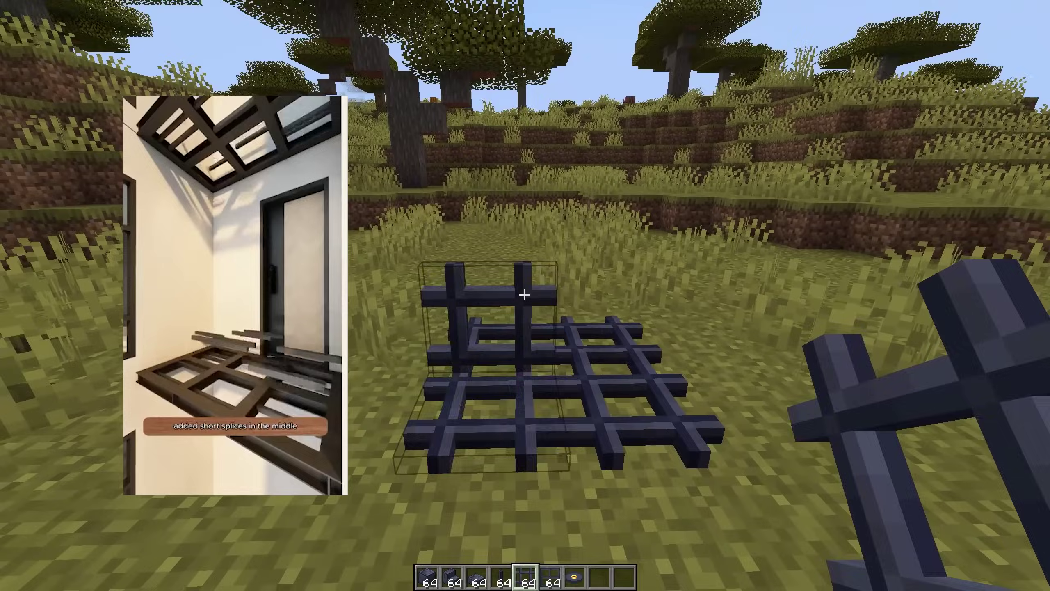
{"action": "left_click", "coordinate": [525, 294]}
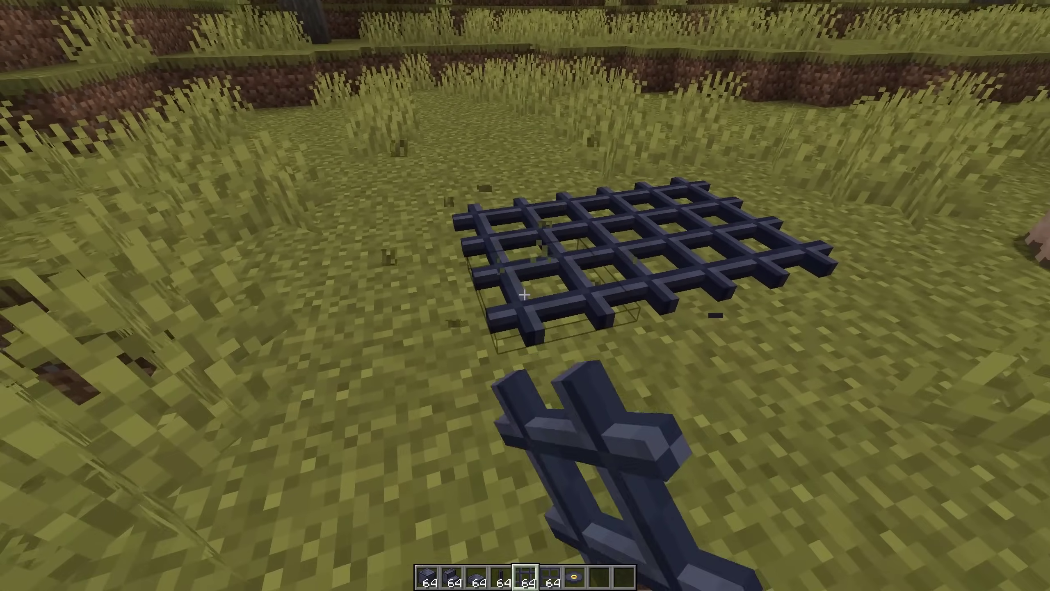
{"action": "scroll", "coordinate": [524, 294], "scroll_direction": "up", "scroll_amount": 2}
{"action": "right_click", "coordinate": [525, 295]}
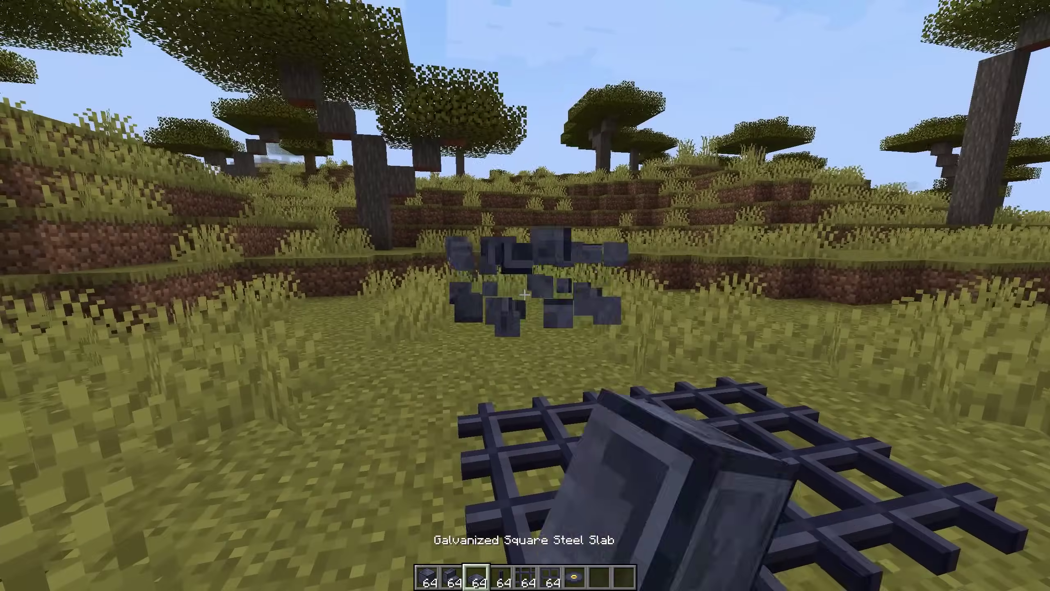
{"action": "scroll", "coordinate": [524, 294], "scroll_direction": "up", "scroll_amount": 1}
{"action": "right_click", "coordinate": [524, 294]}
{"action": "key", "text": "e"}
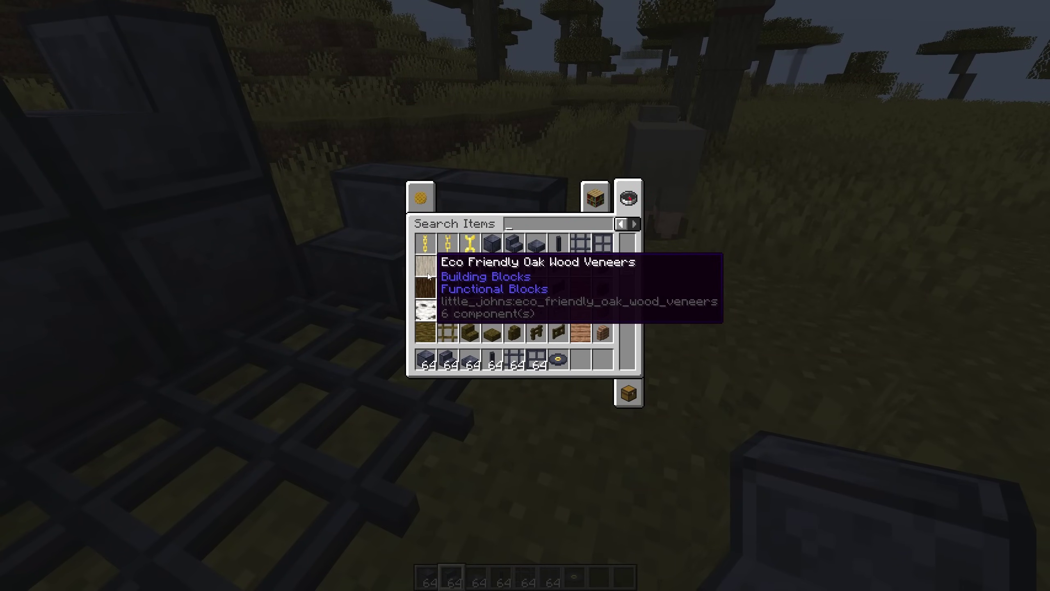
Place oak wood veneers on the ground and on the savanna tree trunk
{"action": "key", "text": "1"}
{"action": "key", "text": "e"}
{"action": "right_click", "coordinate": [524, 294]}
{"action": "left_click", "coordinate": [525, 294]}
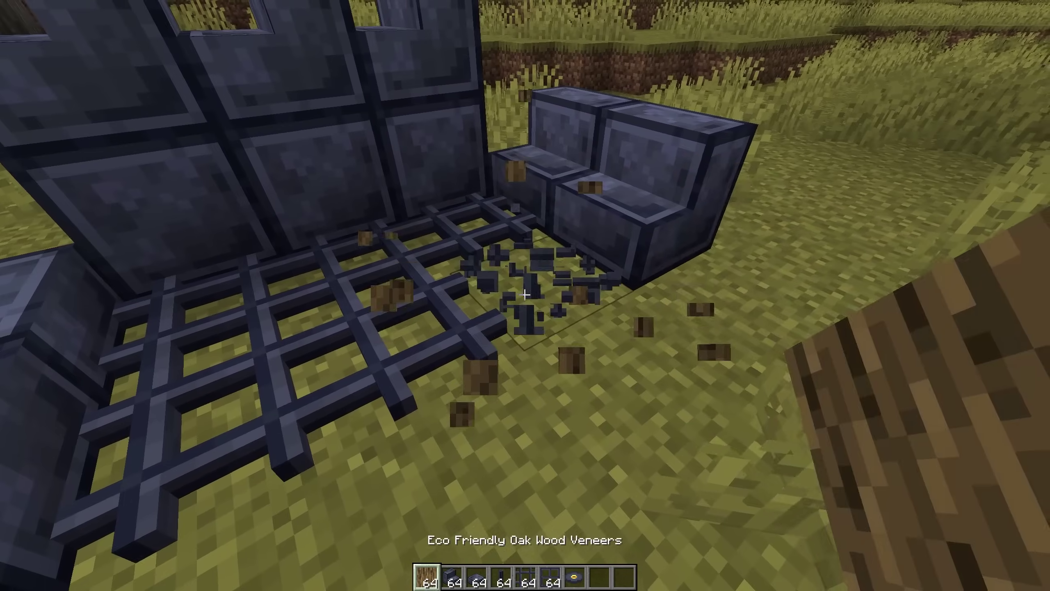
{"action": "right_click", "coordinate": [525, 294]}
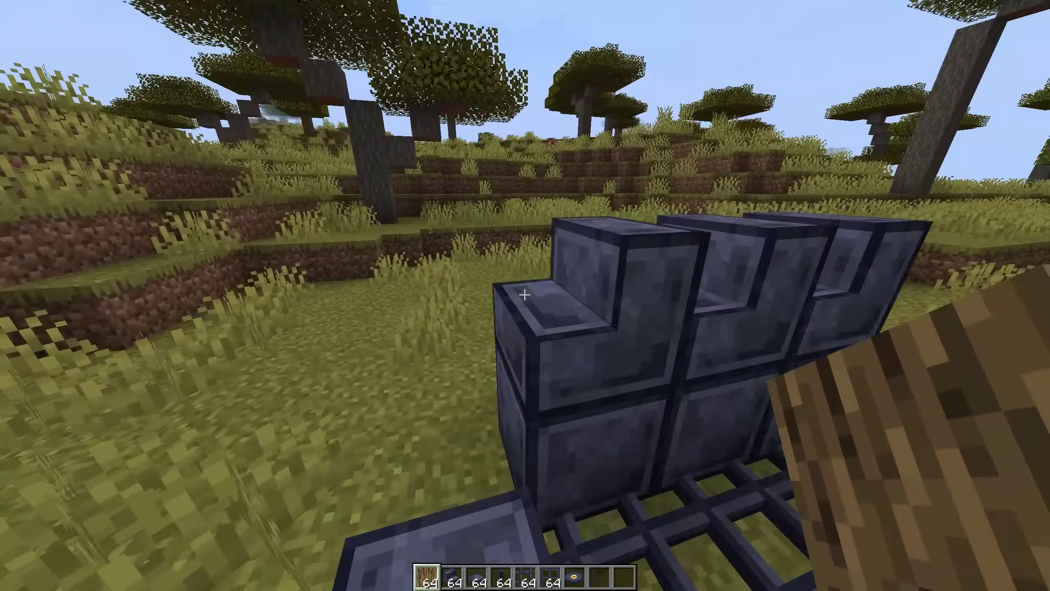
{"action": "key", "text": "w"}
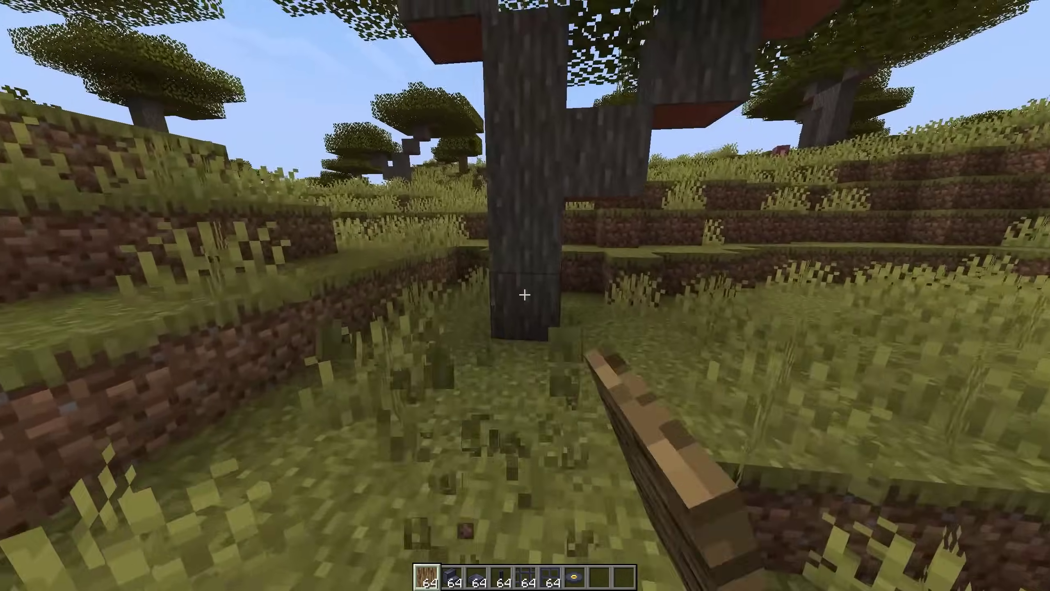
{"action": "right_click", "coordinate": [525, 294]}
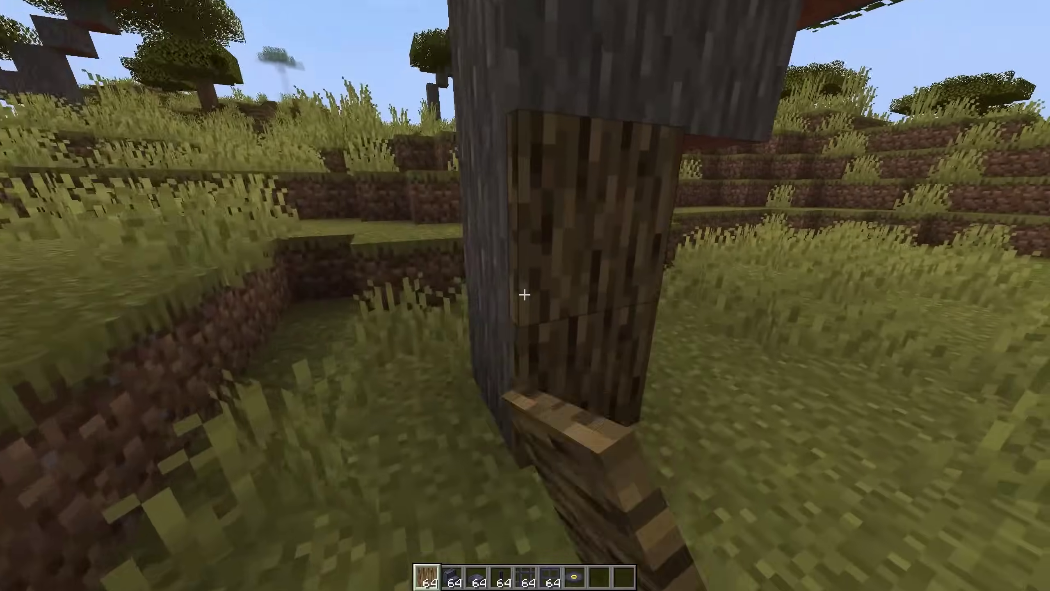
Take leaf veneers from the 'eco' creative search and place them on the trunk
{"action": "key", "text": "e"}
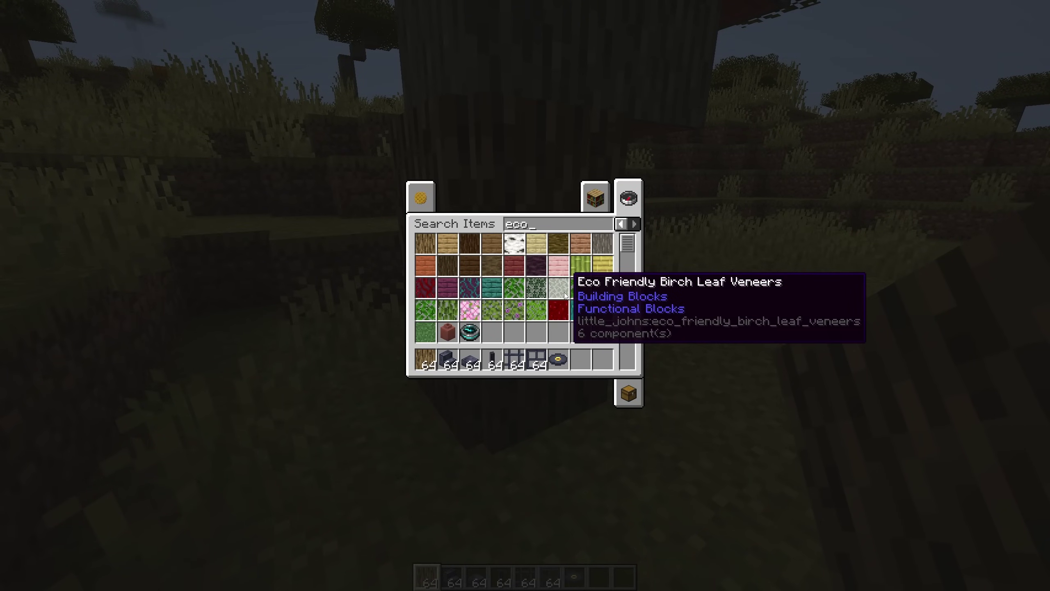
{"action": "key", "text": "9"}
{"action": "key", "text": "e"}
{"action": "right_click", "coordinate": [525, 295]}
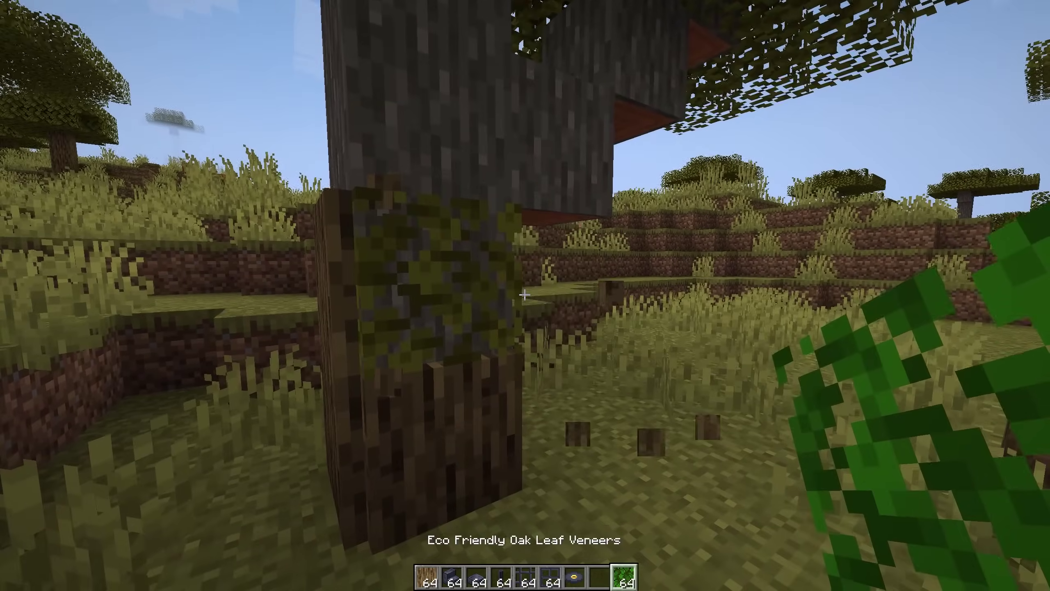
{"action": "key", "text": "e"}
{"action": "key", "text": "e"}
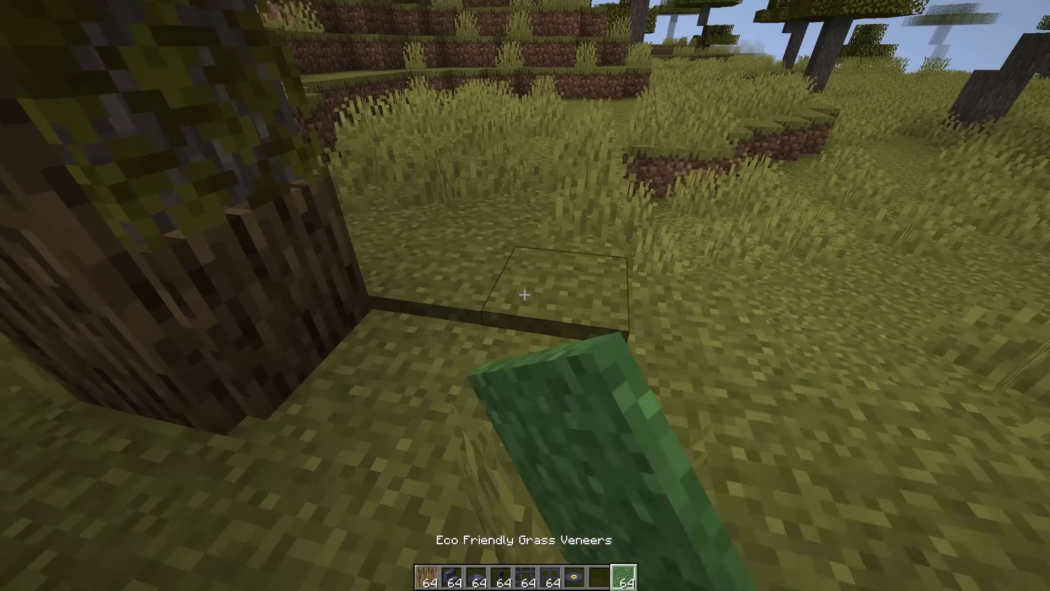
{"action": "type", "text": "eeco"}
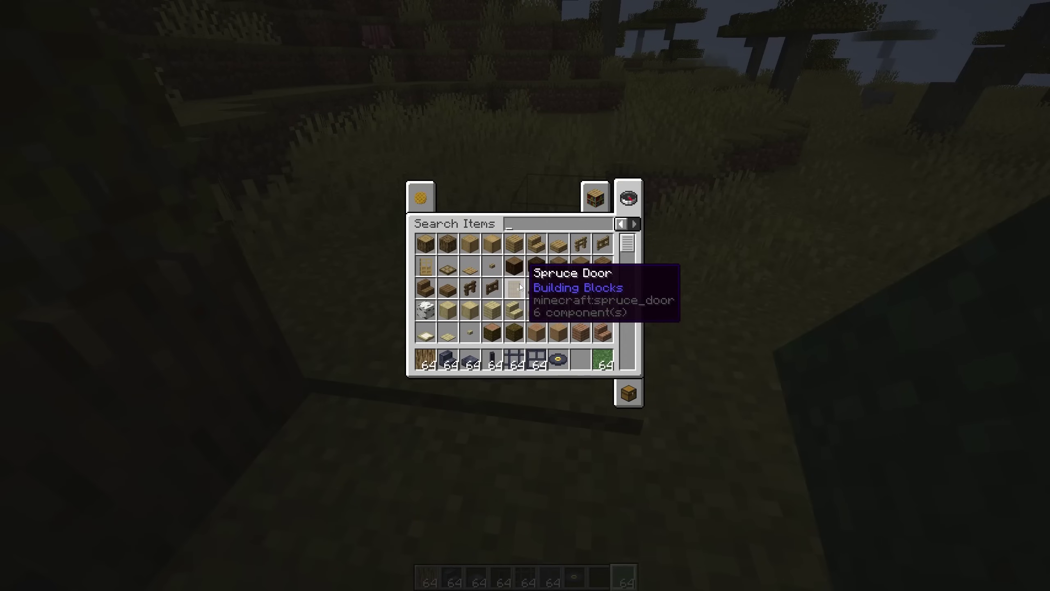
Place an oak veneer, oak stairs, an oak slab and an oak wood wall by the stone wall
{"action": "key", "text": "Escape"}
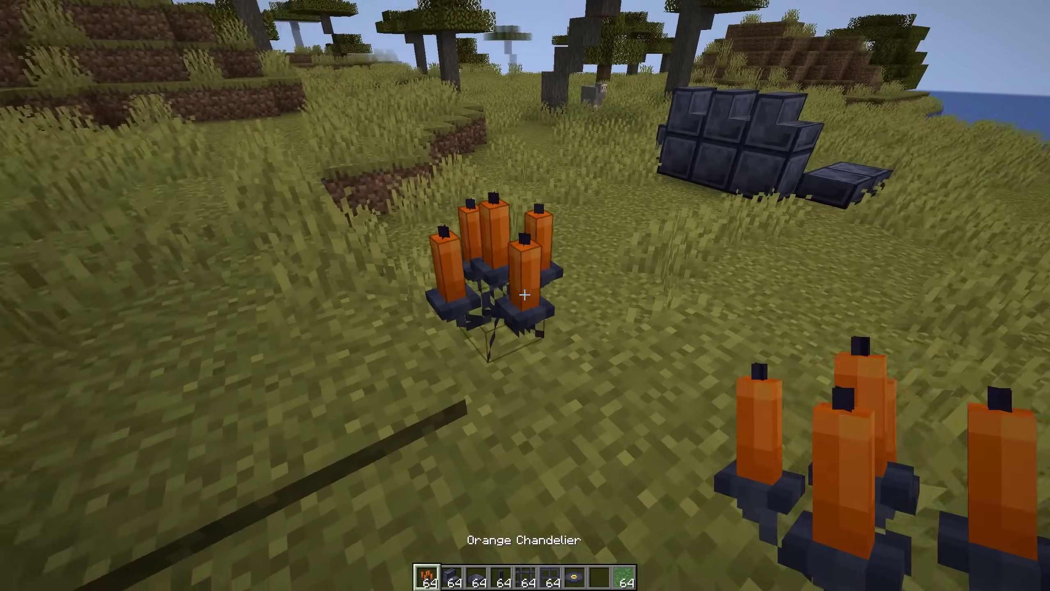
{"action": "key", "text": "e"}
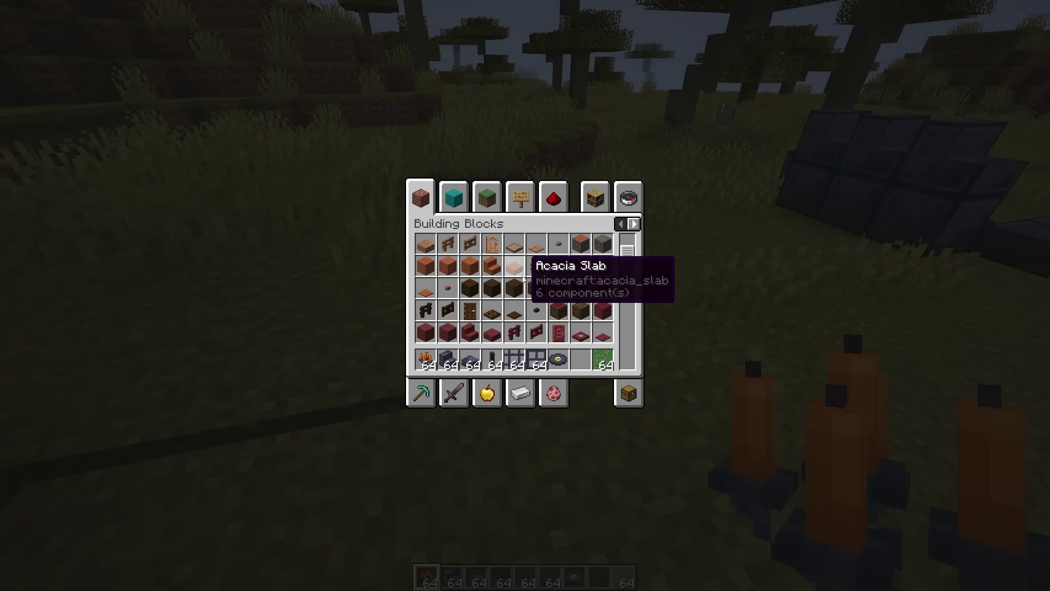
{"action": "key", "text": "e"}
{"action": "key", "text": "1"}
{"action": "right_click", "coordinate": [524, 293]}
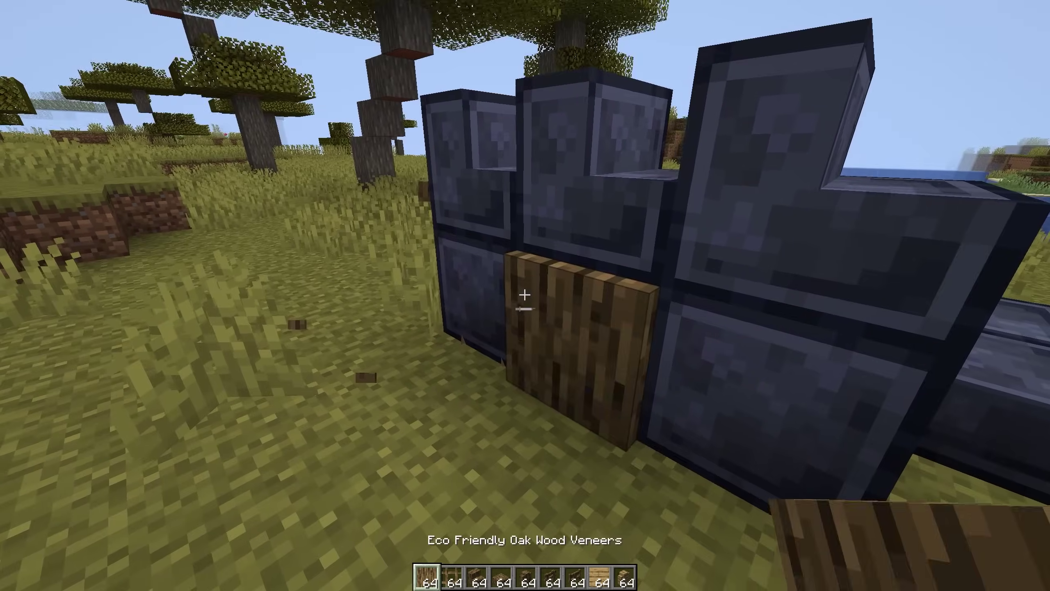
{"action": "key", "text": "2"}
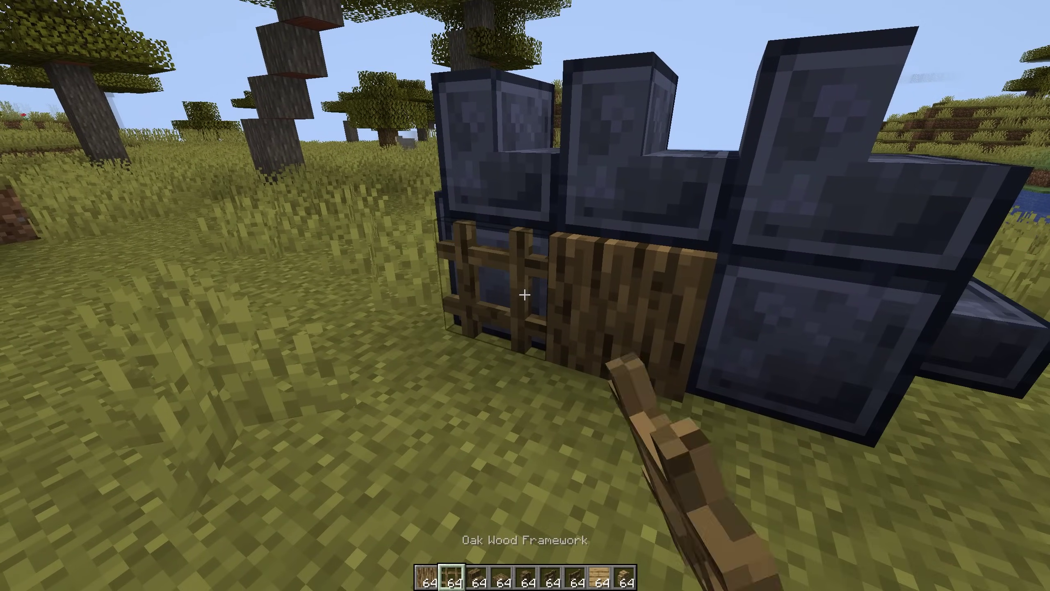
{"action": "key", "text": "3"}
{"action": "right_click", "coordinate": [525, 294]}
{"action": "key", "text": "4"}
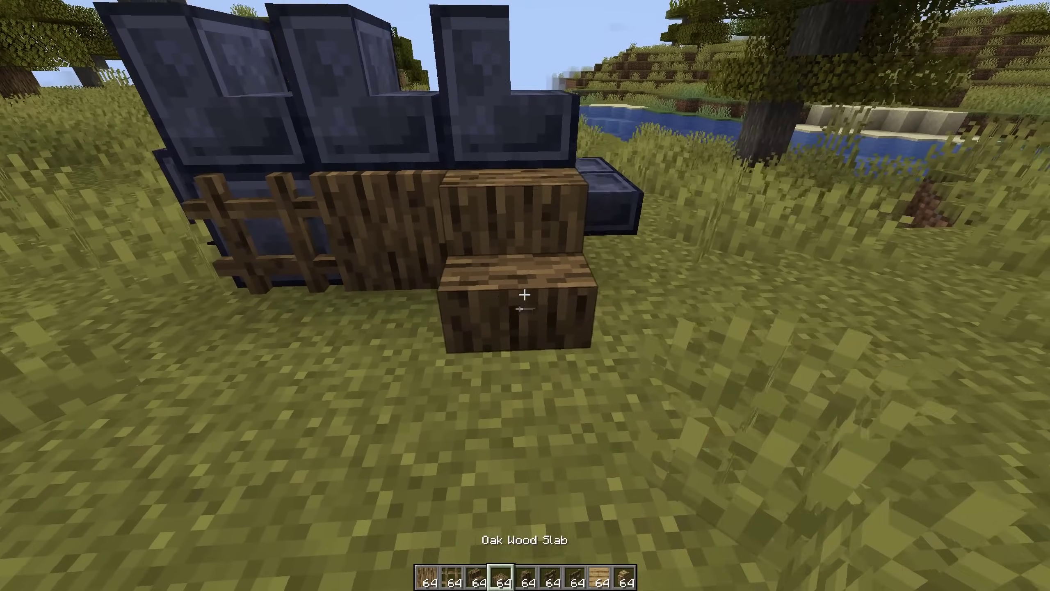
{"action": "right_click", "coordinate": [524, 294]}
{"action": "key", "text": "5"}
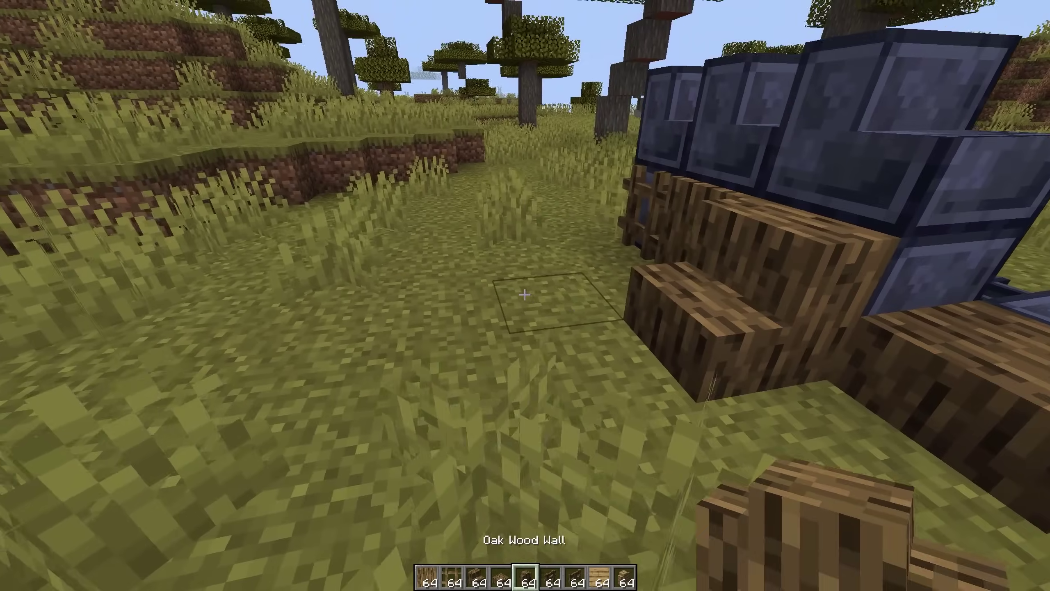
{"action": "right_click", "coordinate": [524, 294]}
Build an oak fence with an open fence gate, plus an oak plank veneer and plank wall pieces
{"action": "key", "text": "6"}
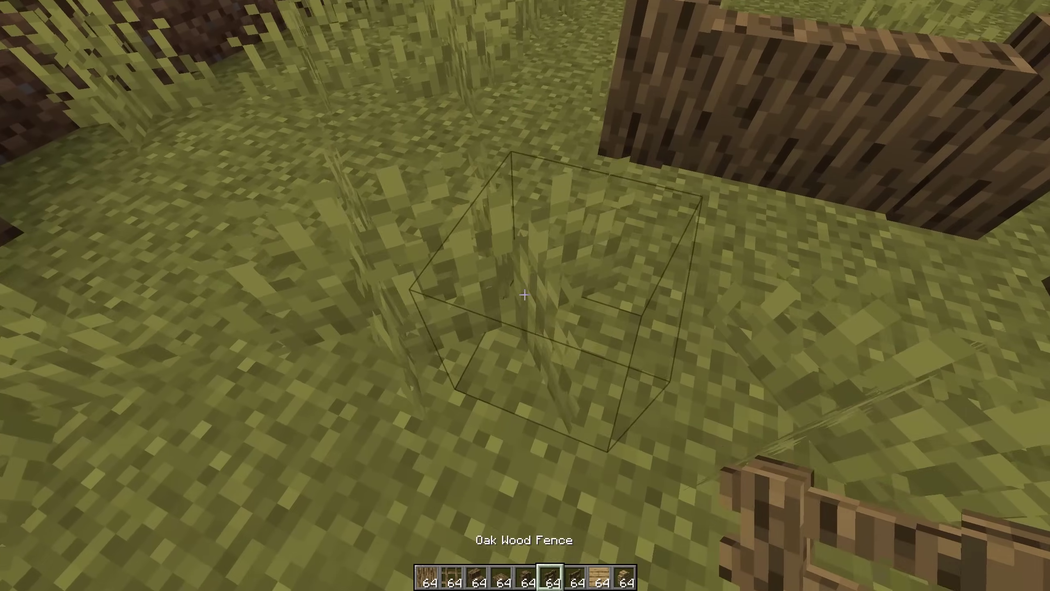
{"action": "right_click", "coordinate": [524, 294]}
{"action": "right_click", "coordinate": [525, 294]}
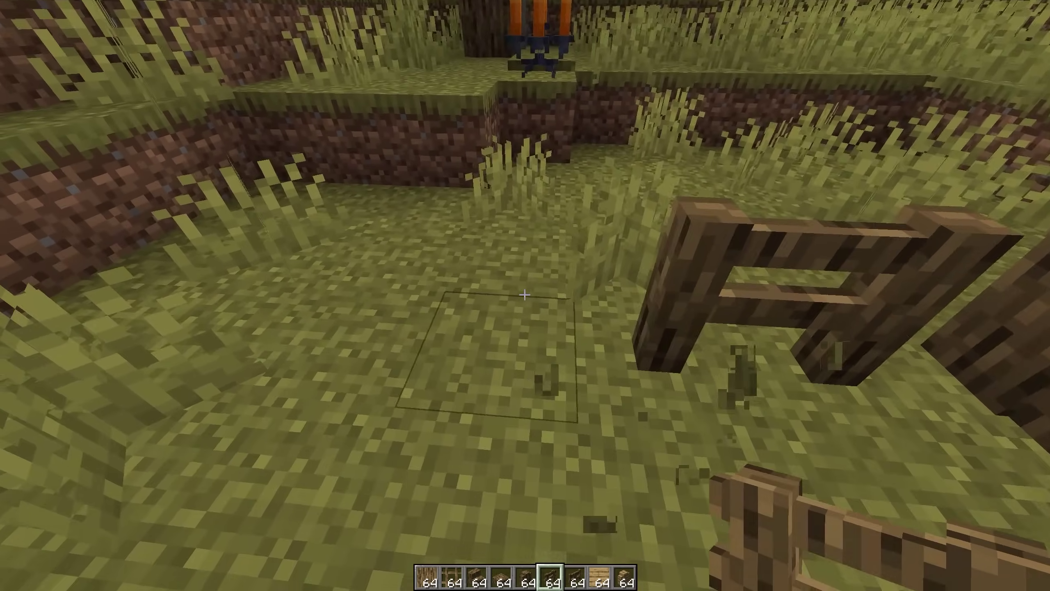
{"action": "right_click", "coordinate": [525, 294]}
{"action": "key", "text": "7"}
{"action": "right_click", "coordinate": [525, 294]}
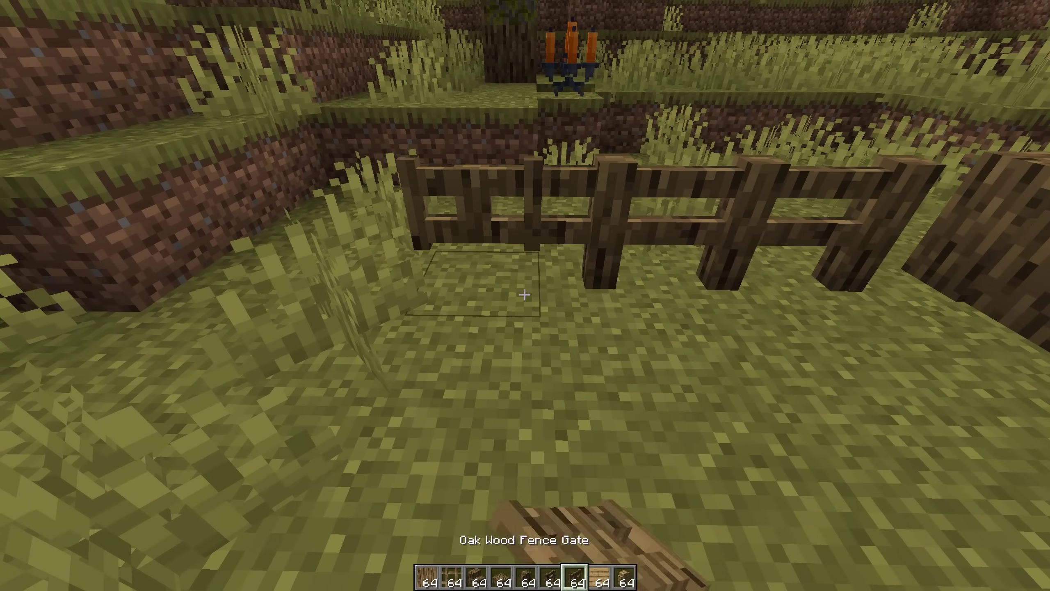
{"action": "right_click", "coordinate": [524, 294]}
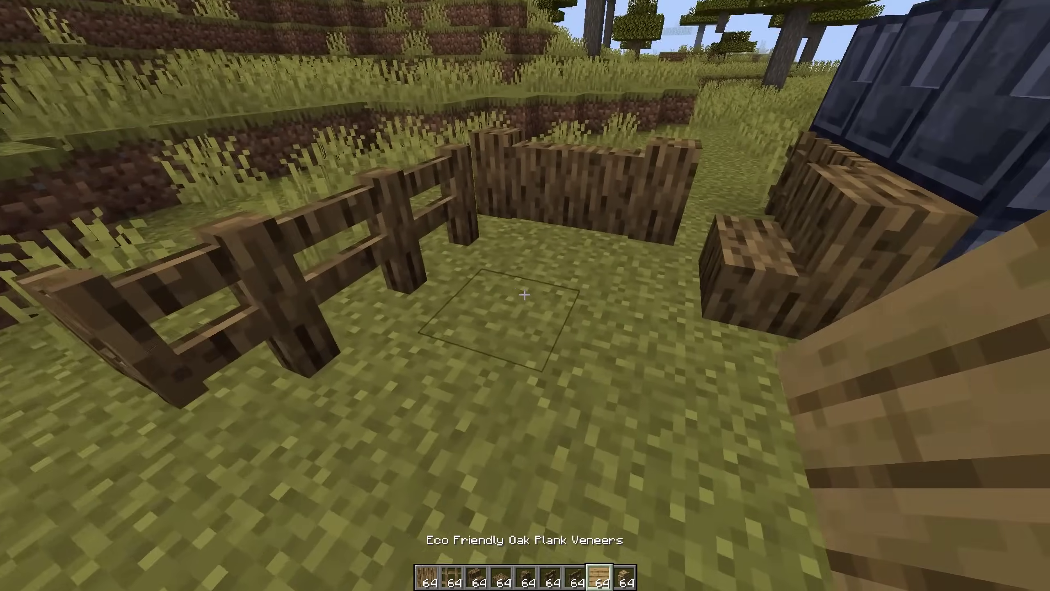
{"action": "right_click", "coordinate": [525, 294]}
{"action": "key", "text": "9"}
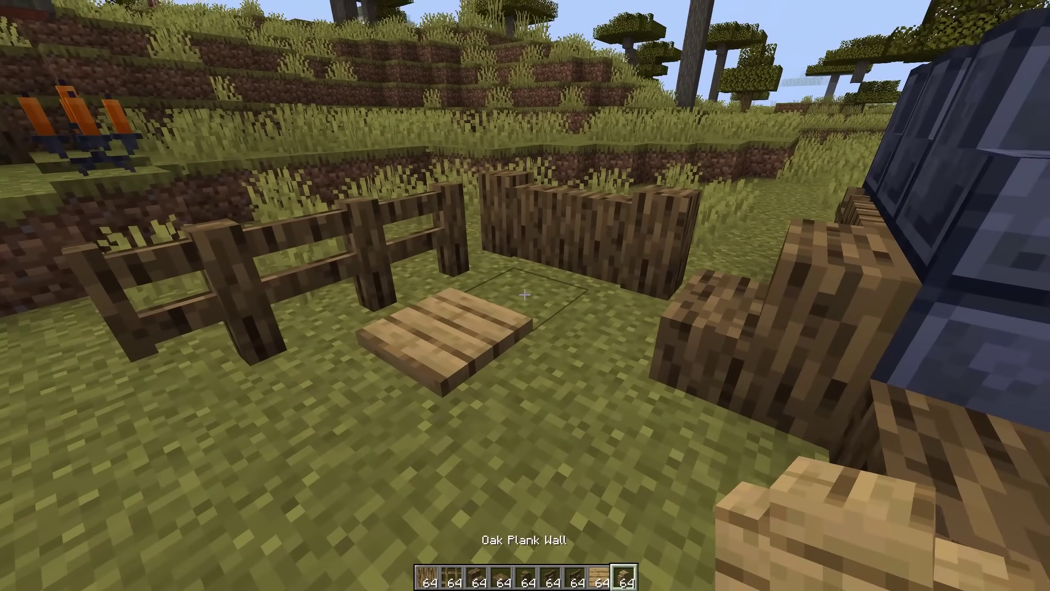
{"action": "right_click", "coordinate": [525, 294]}
{"action": "key", "text": "e"}
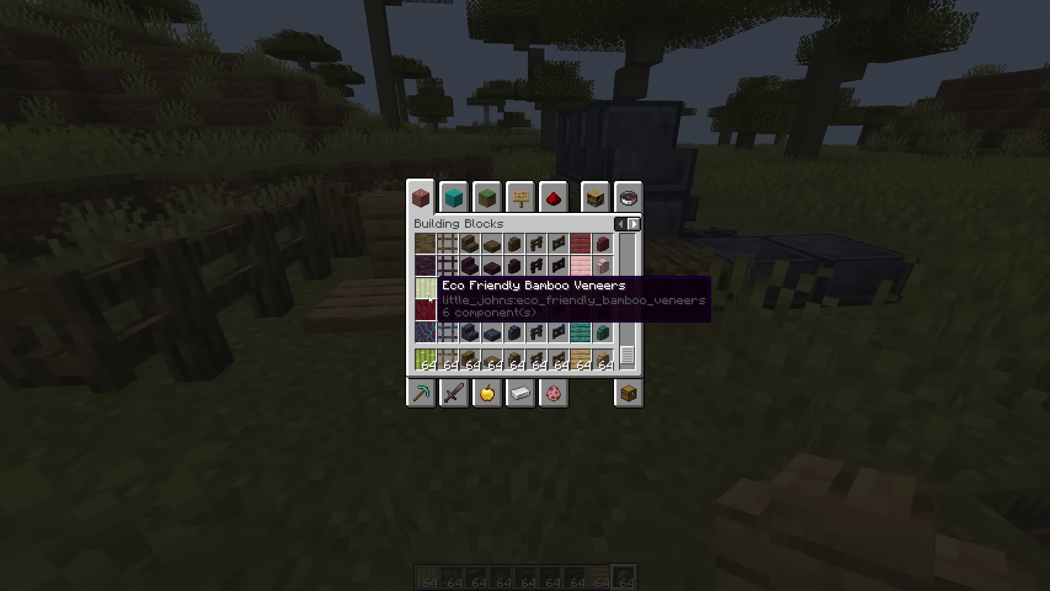
Place Eco Friendly bamboo veneers, removing the carrot-topped dirt block to add more at the ledge
{"action": "key", "text": "e"}
{"action": "key", "text": "1"}
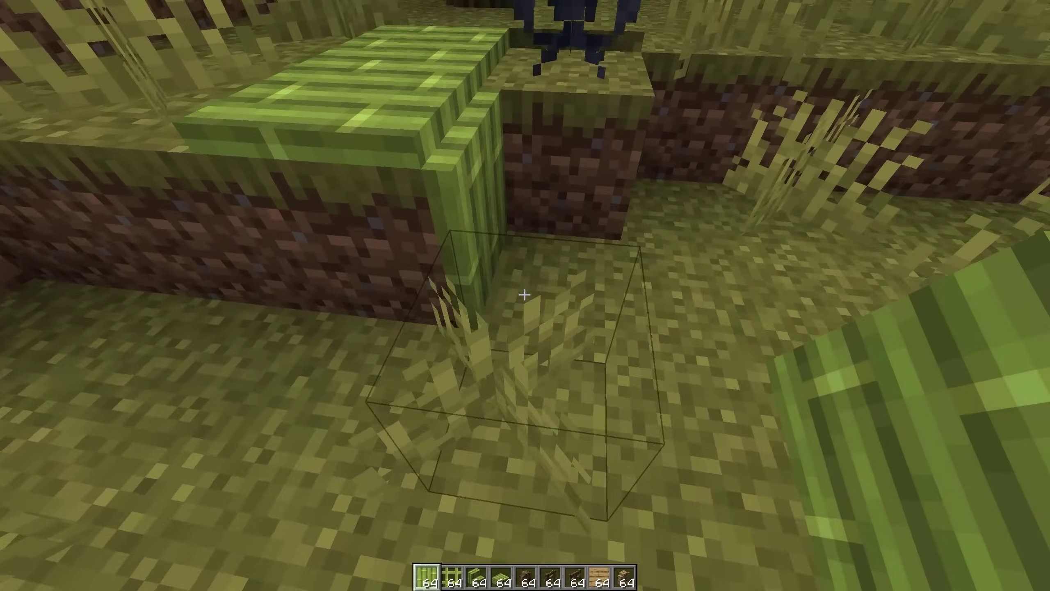
{"action": "right_click", "coordinate": [525, 295]}
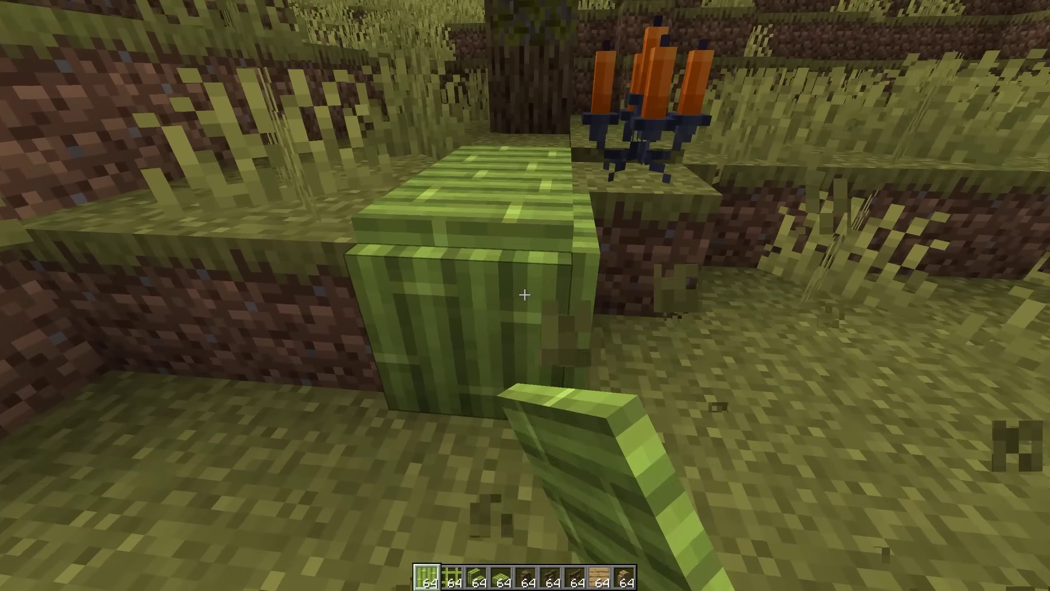
{"action": "key", "text": "2"}
{"action": "left_click", "coordinate": [524, 294]}
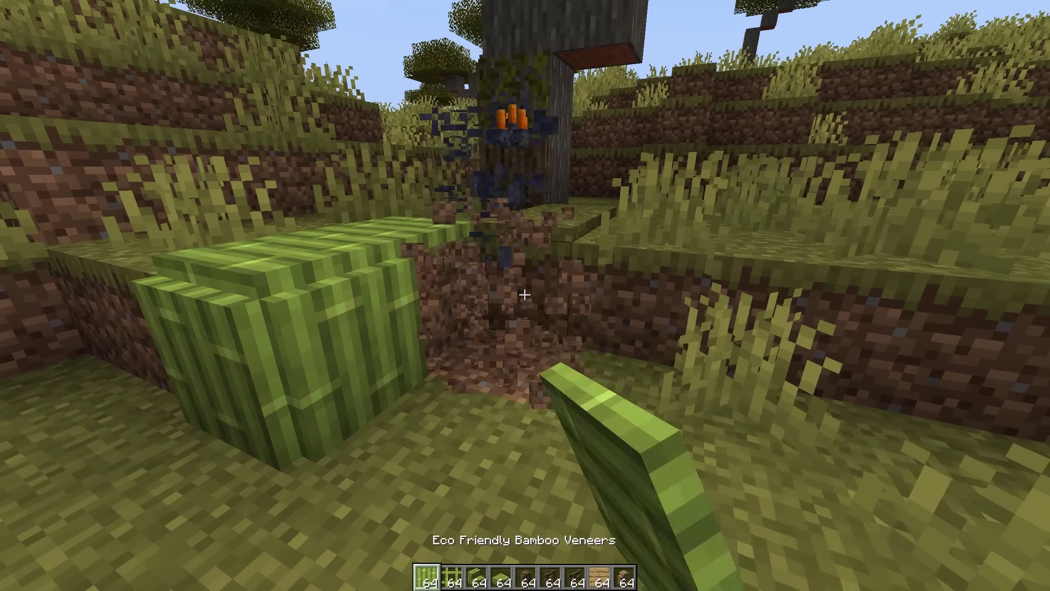
{"action": "right_click", "coordinate": [524, 295]}
{"action": "key", "text": "4"}
{"action": "key", "text": "e"}
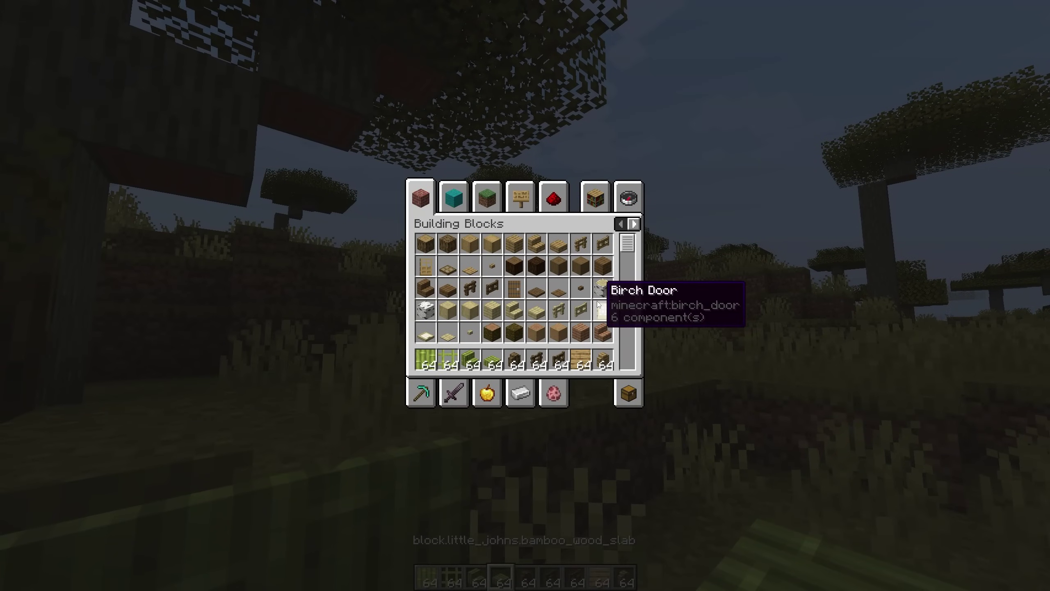
Hang a Golden Colossal Chain down from the savanna tree branch, removing a misplaced link
{"action": "key", "text": "e"}
{"action": "key", "text": "3"}
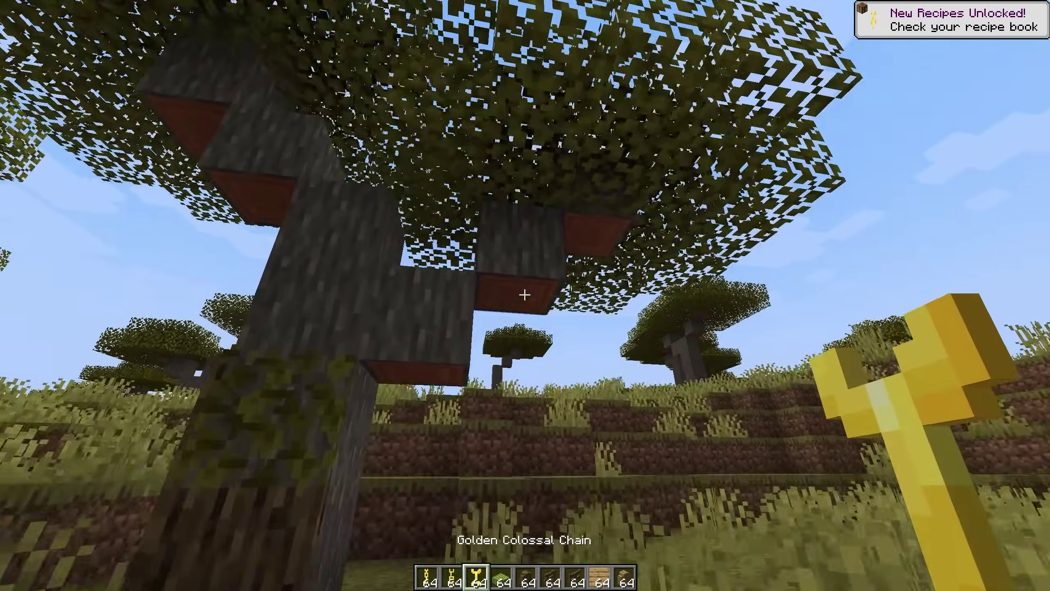
{"action": "right_click", "coordinate": [525, 295]}
{"action": "right_click", "coordinate": [524, 295]}
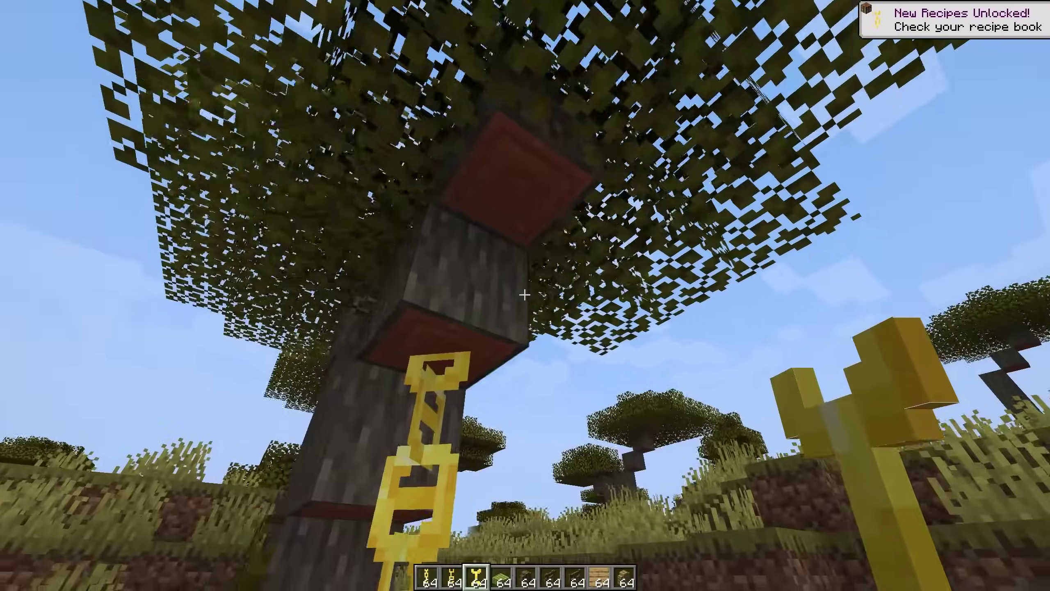
{"action": "right_click", "coordinate": [525, 295]}
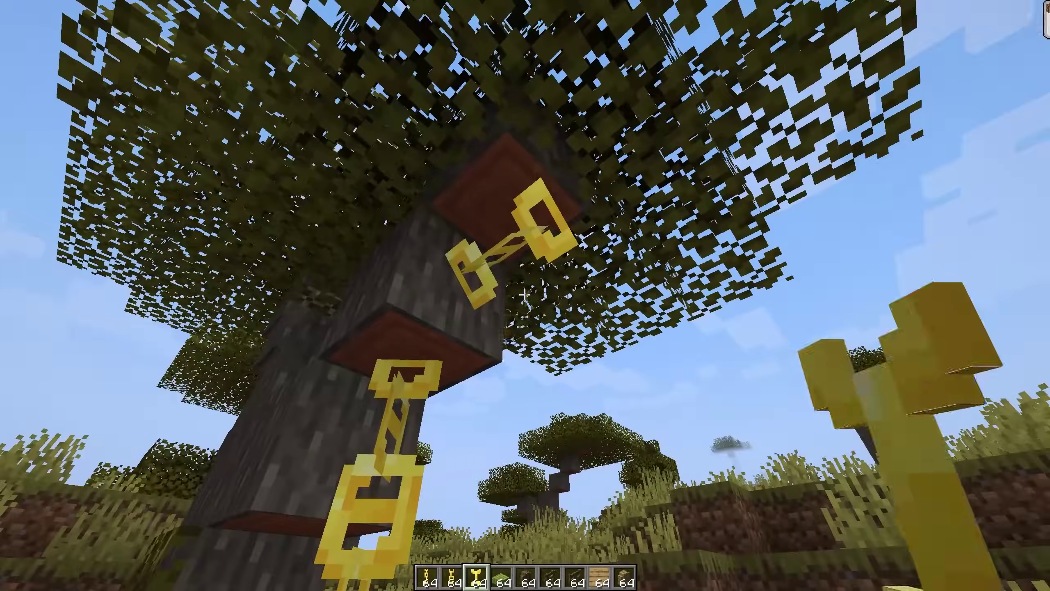
{"action": "left_click", "coordinate": [525, 295]}
Hang a dark Colossal Chain from the upper branch with a Light Blue Chandelier beneath it
{"action": "key", "text": "e"}
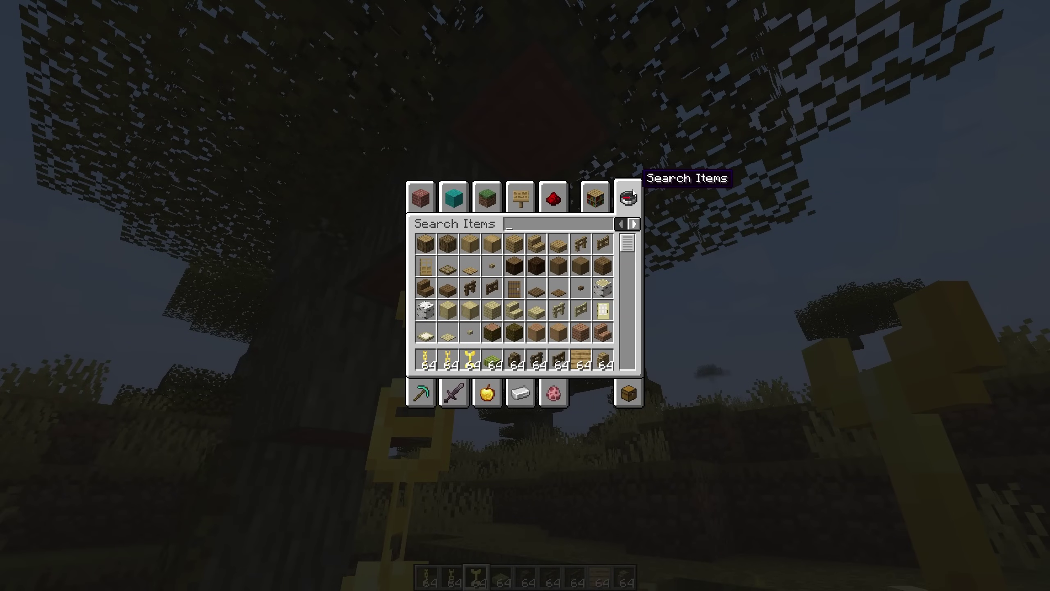
{"action": "key", "text": "9"}
{"action": "key", "text": "e"}
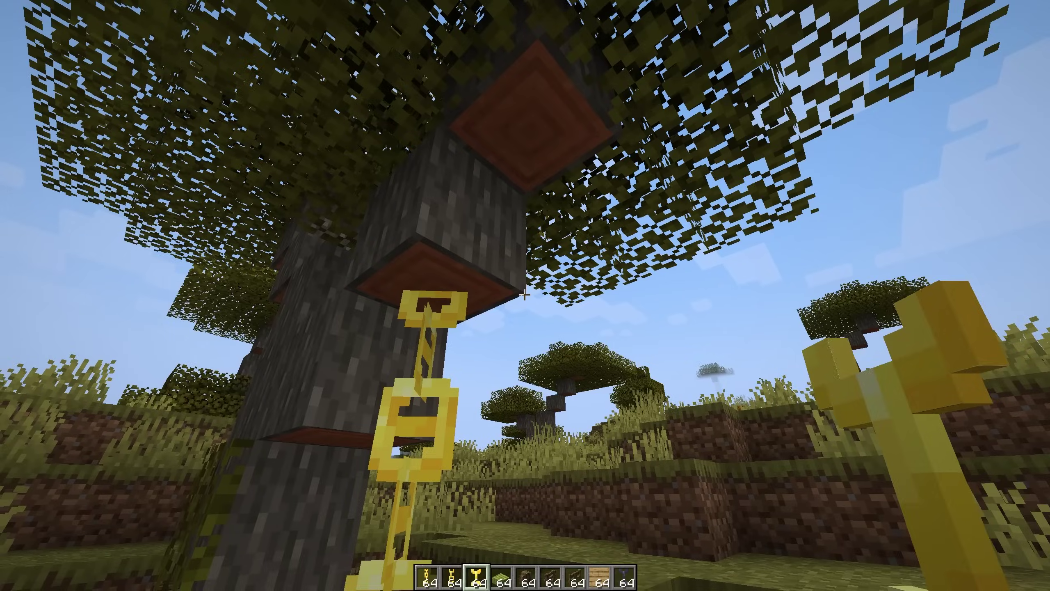
{"action": "key", "text": "9"}
{"action": "right_click", "coordinate": [525, 295]}
{"action": "key", "text": "e"}
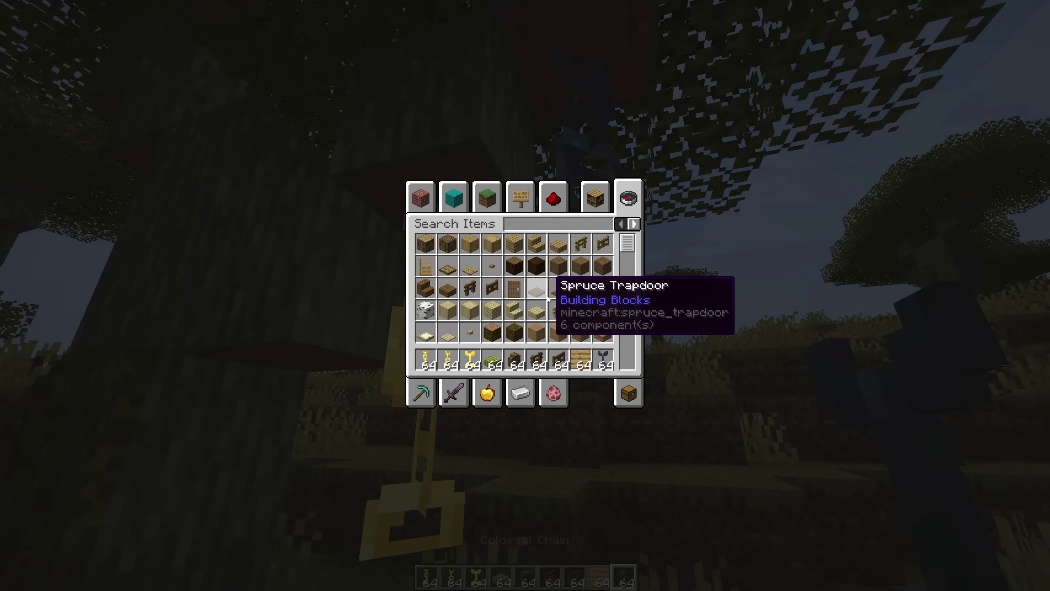
{"action": "left_click", "coordinate": [614, 359]}
{"action": "key", "text": "e"}
{"action": "right_click", "coordinate": [524, 295]}
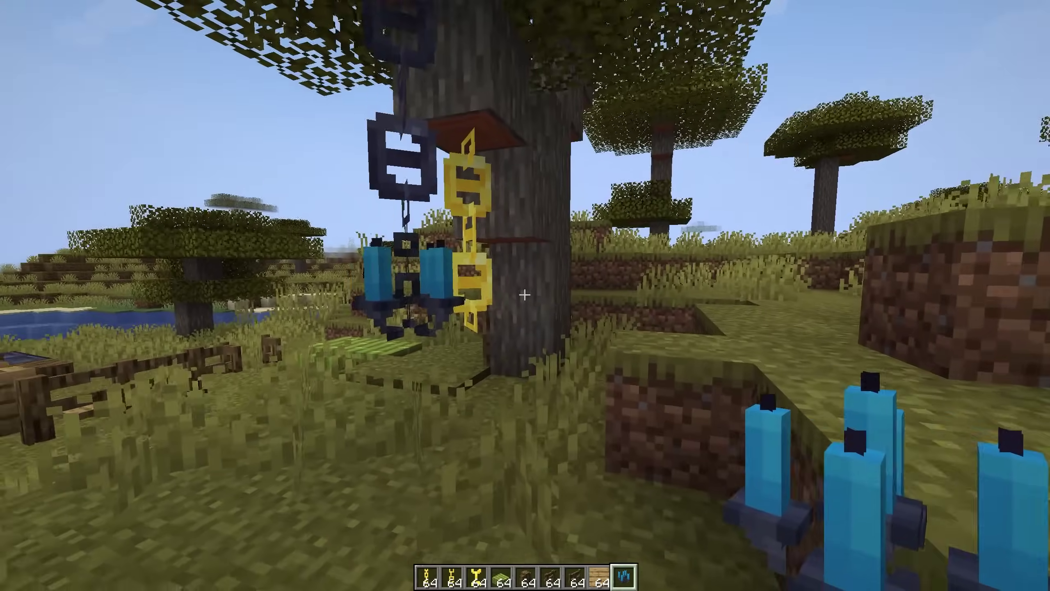
{"action": "key", "text": "e"}
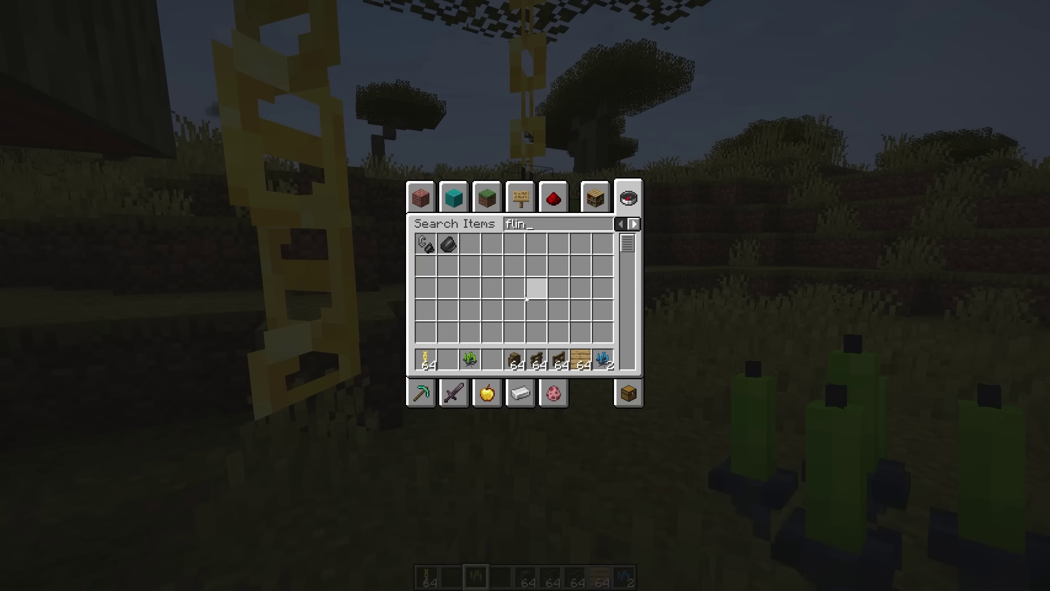
Equip flint and steel, check the front view, and back away from the cactus blocks
{"action": "key", "text": "e"}
{"action": "key", "text": "2"}
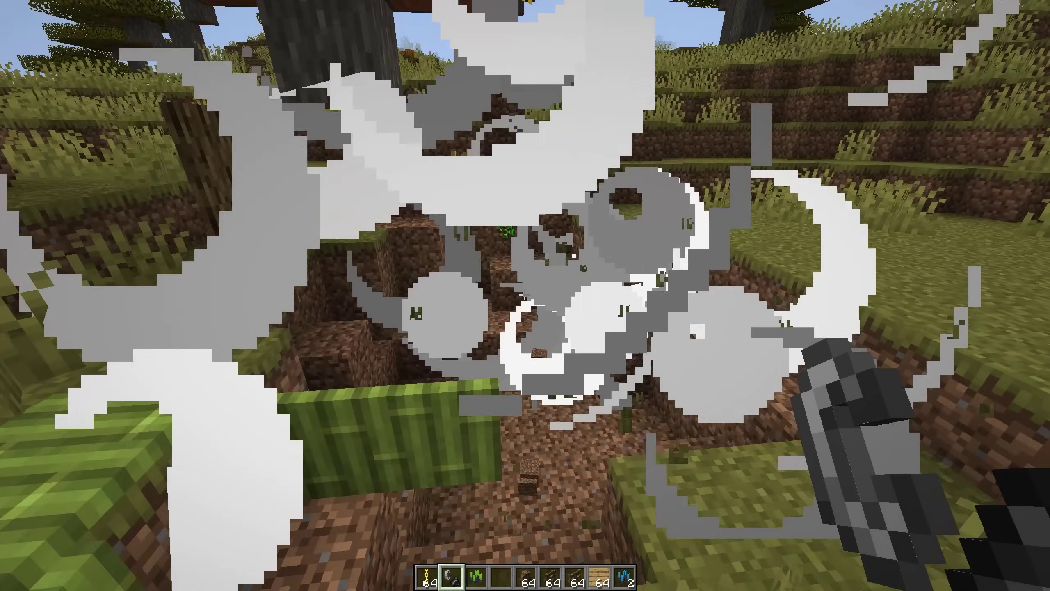
{"action": "key", "text": "F5"}
{"action": "key", "text": "F5"}
{"action": "key", "text": "F5"}
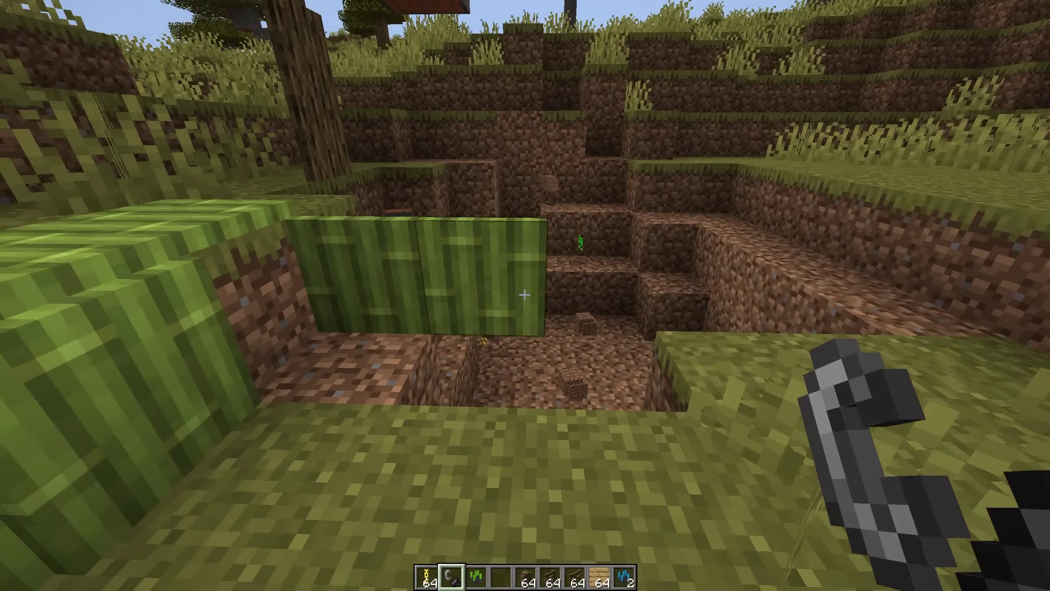
{"action": "key", "text": "w"}
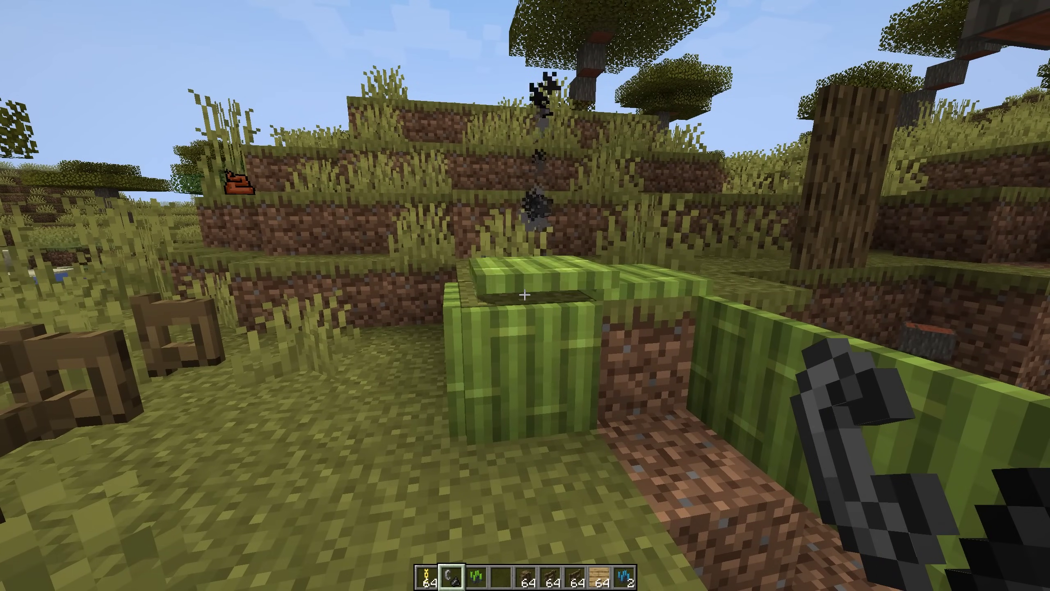
{"action": "key", "text": "s"}
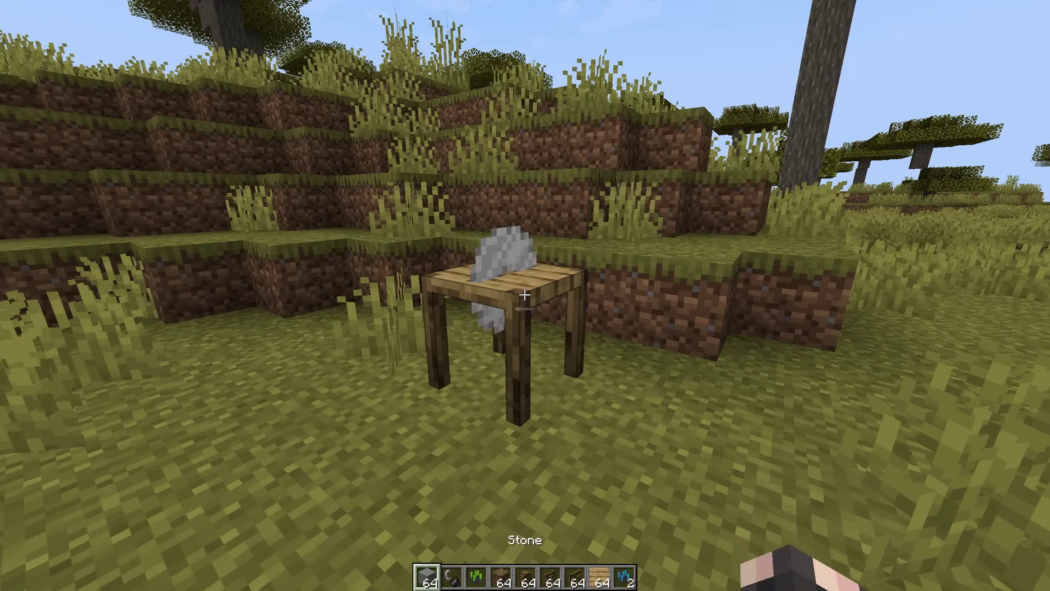
Drop several Screws Borrowed From Aunt on the grass beside the table saw
{"action": "key", "text": "s"}
{"action": "key", "text": "e"}
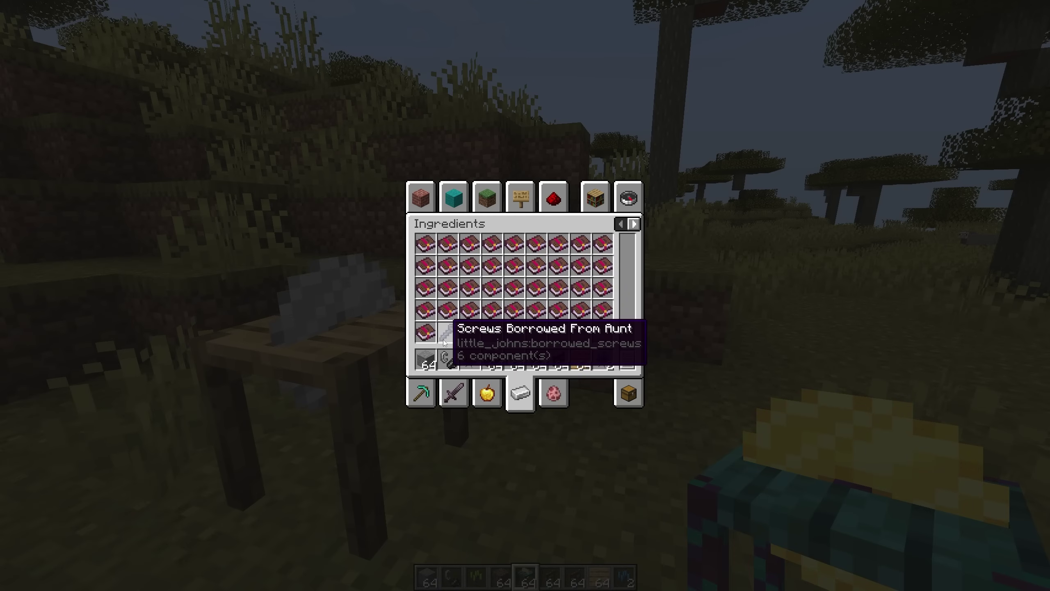
{"action": "key", "text": "e"}
{"action": "key", "text": "q"}
{"action": "key", "text": "q"}
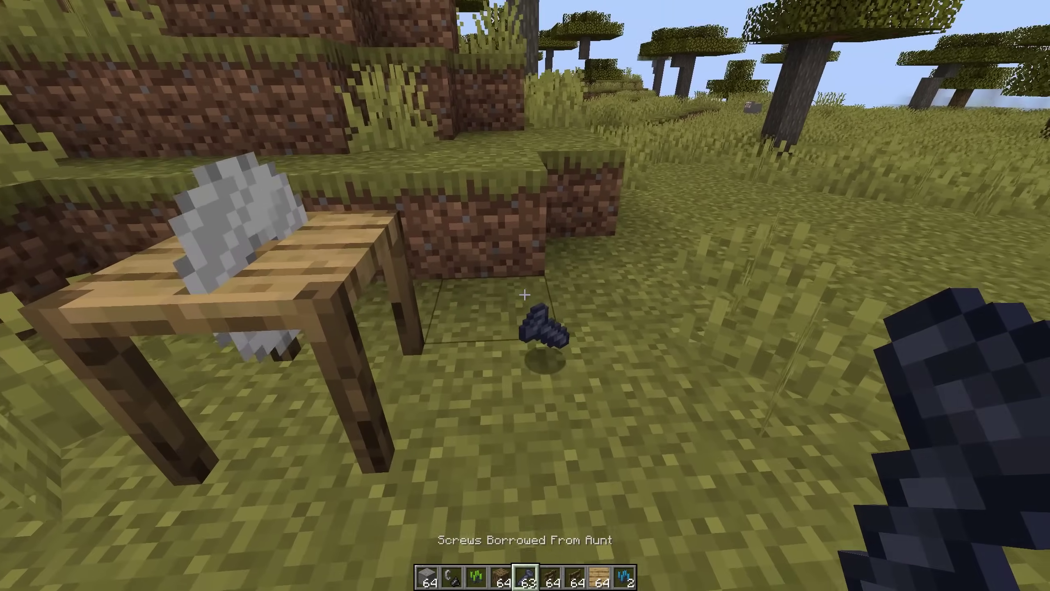
{"action": "key", "text": "q"}
{"action": "key", "text": "q"}
{"action": "key", "text": "q"}
{"action": "key", "text": "e"}
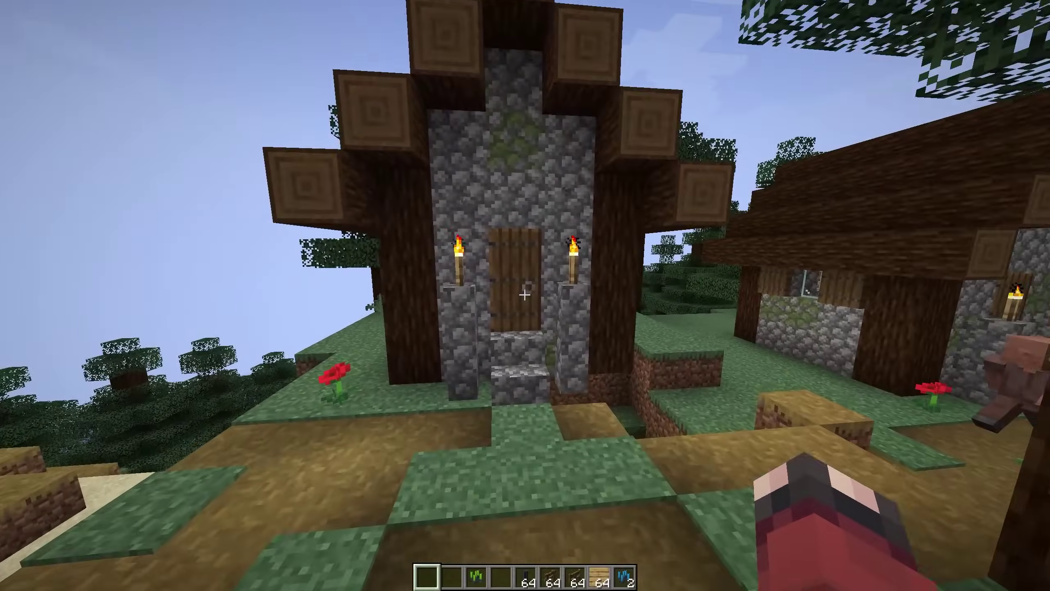
Place a spruce wood veneer on the village house wall and spruce stairs in the doorway
{"action": "key", "text": "w"}
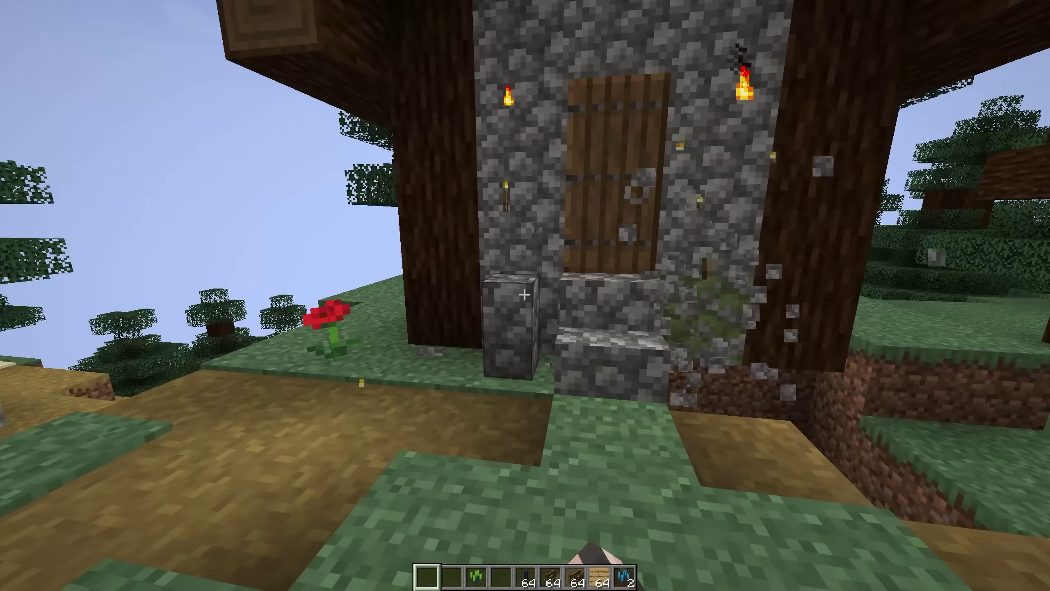
{"action": "key", "text": "e"}
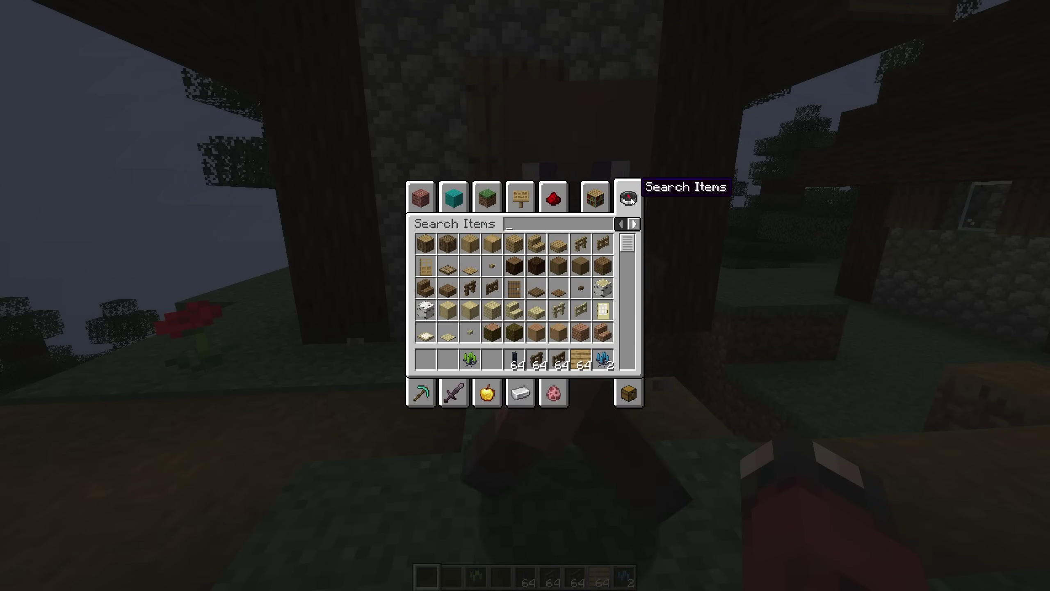
{"action": "key", "text": "2"}
{"action": "key", "text": "1"}
{"action": "key", "text": "e"}
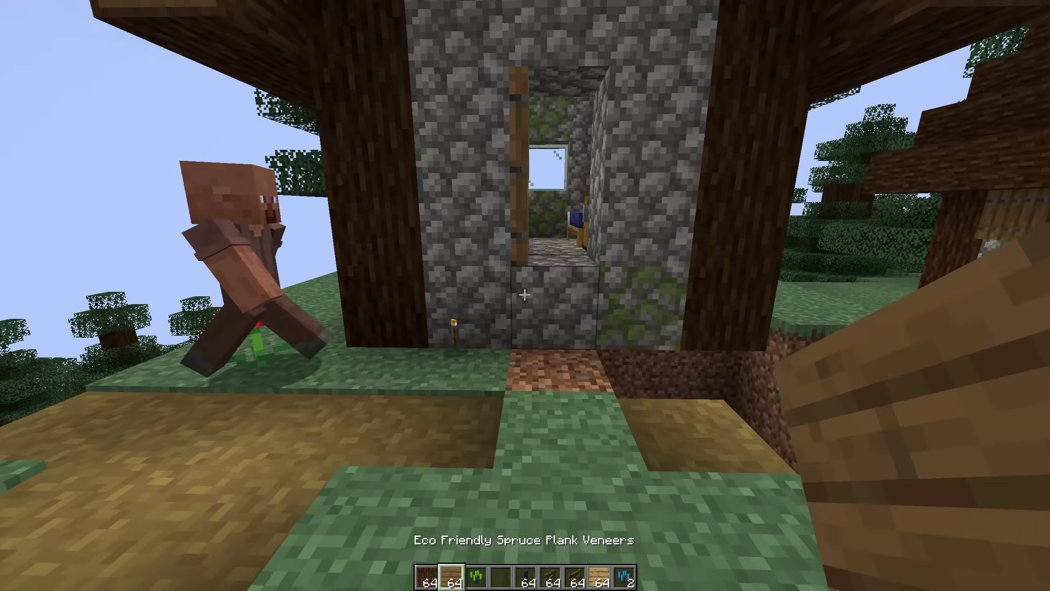
{"action": "key", "text": "1"}
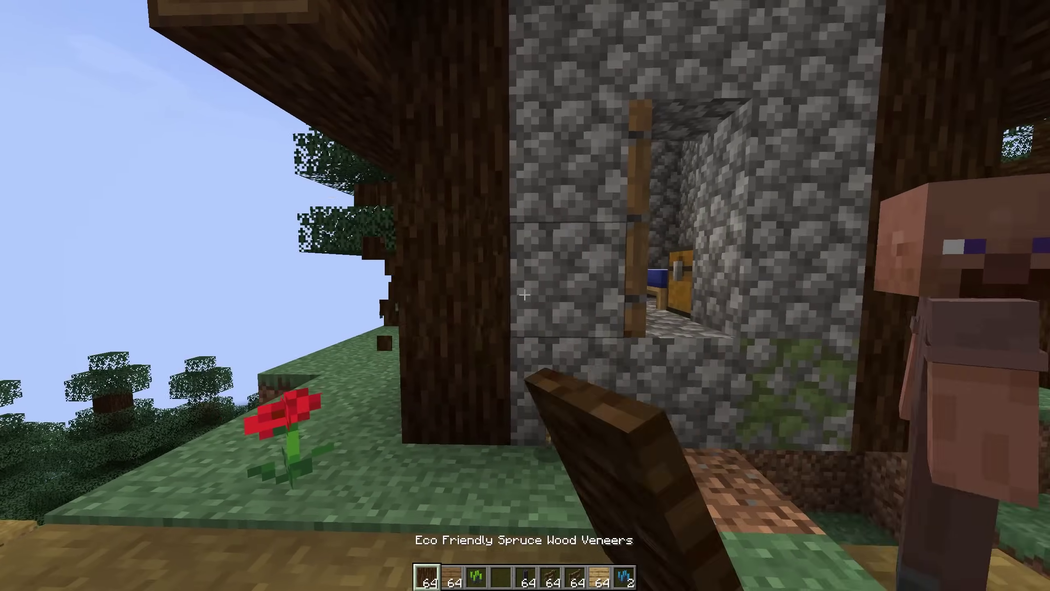
{"action": "right_click", "coordinate": [524, 294]}
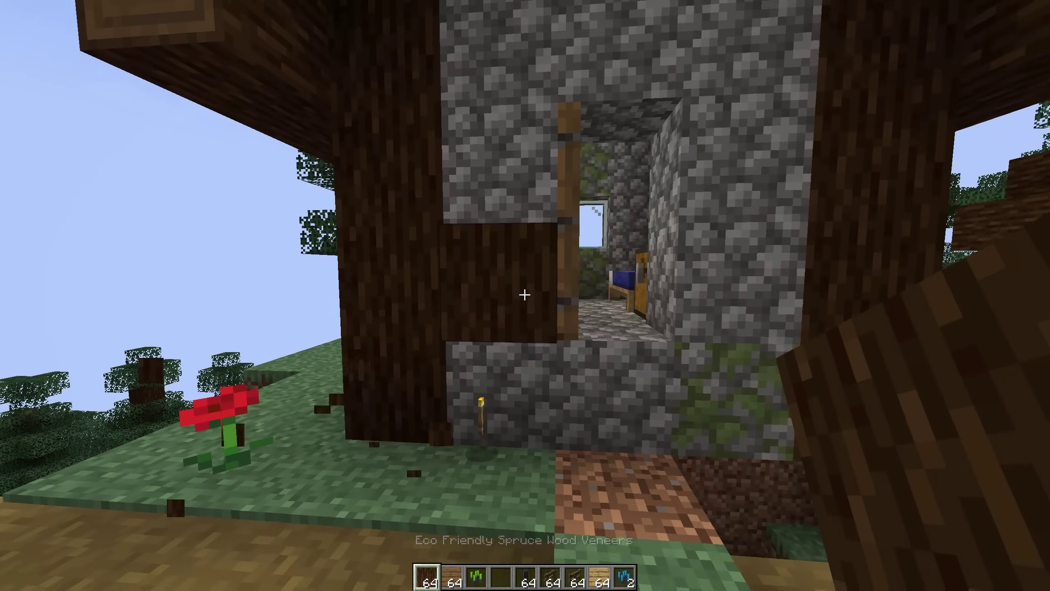
{"action": "key", "text": "e"}
{"action": "key", "text": "e"}
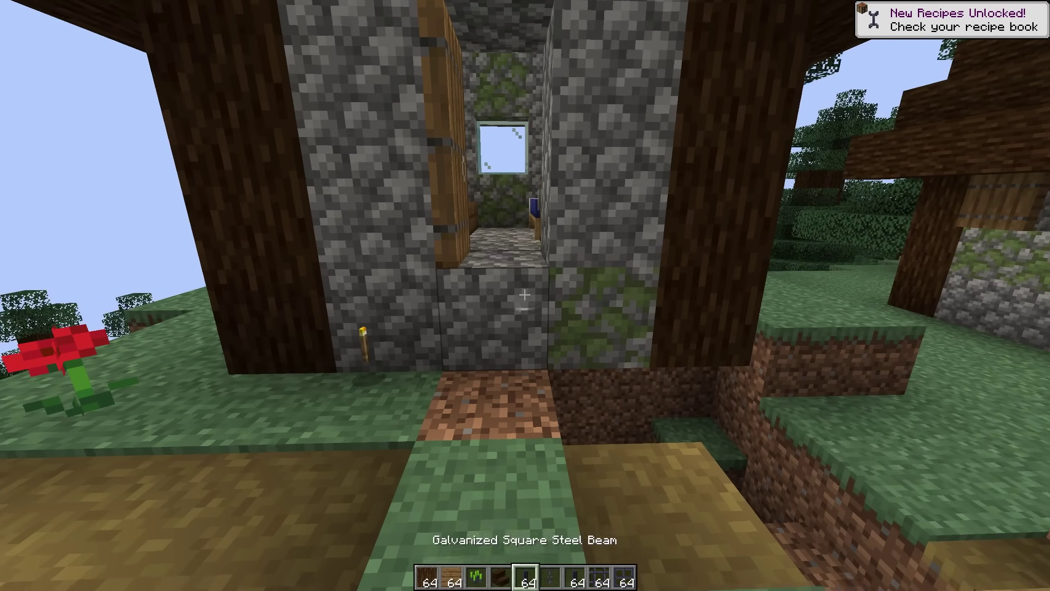
{"action": "key", "text": "4"}
{"action": "right_click", "coordinate": [525, 296]}
{"action": "type", "text": "e"}
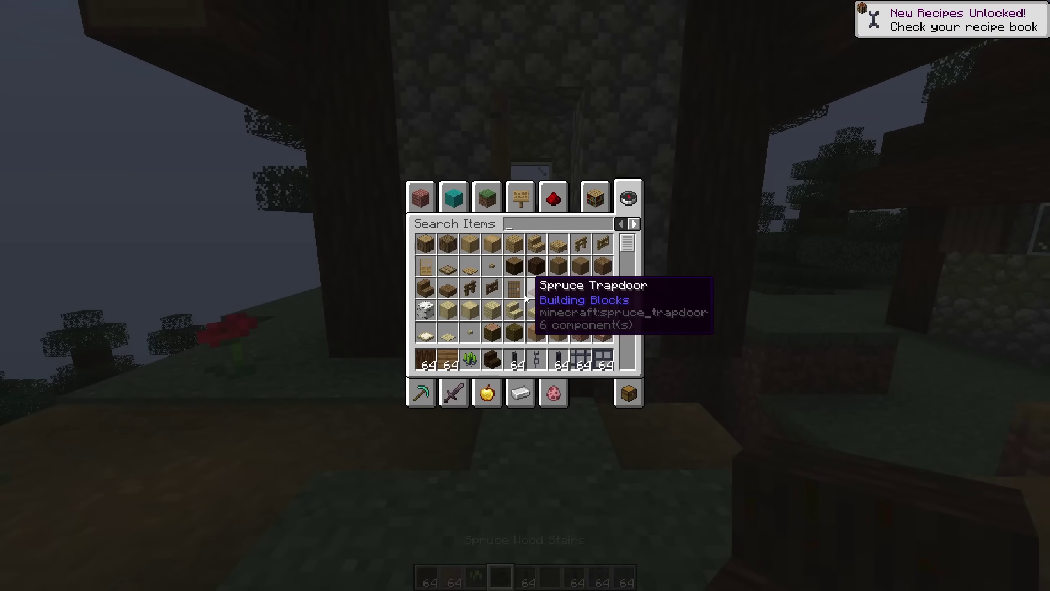
{"action": "type", "text": "spru"}
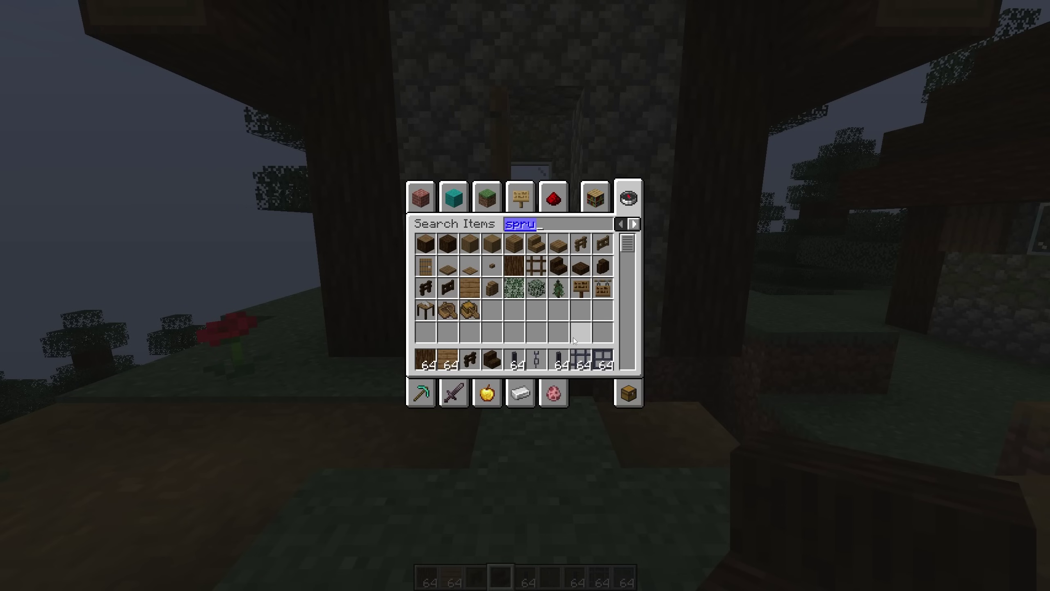
Lay Galvanized Square Steel bars in the dug-out hole under the house foundation
{"action": "key", "text": "Escape"}
{"action": "key", "text": "8"}
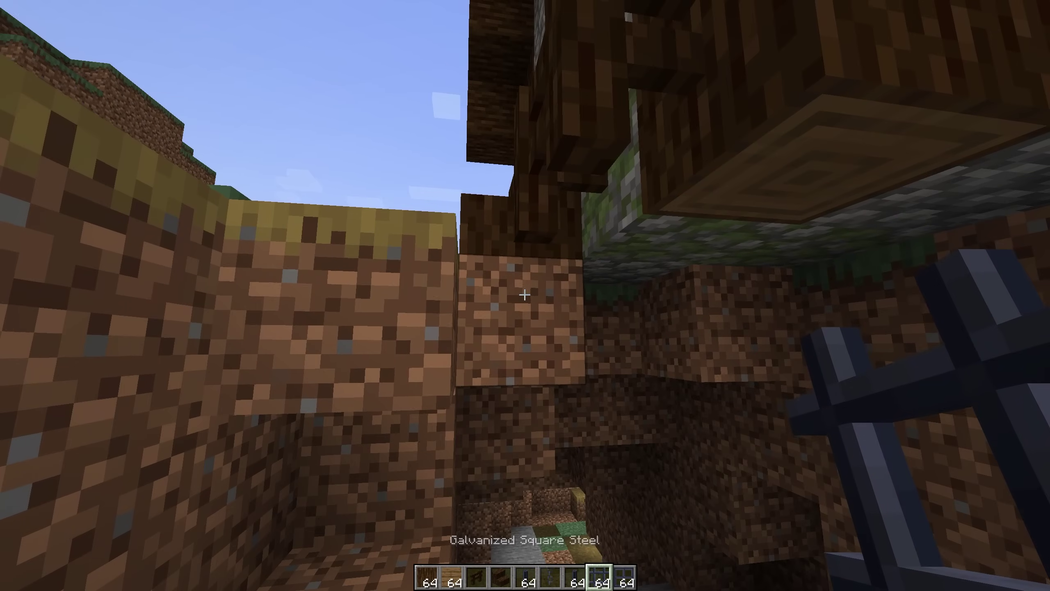
{"action": "right_click", "coordinate": [526, 294]}
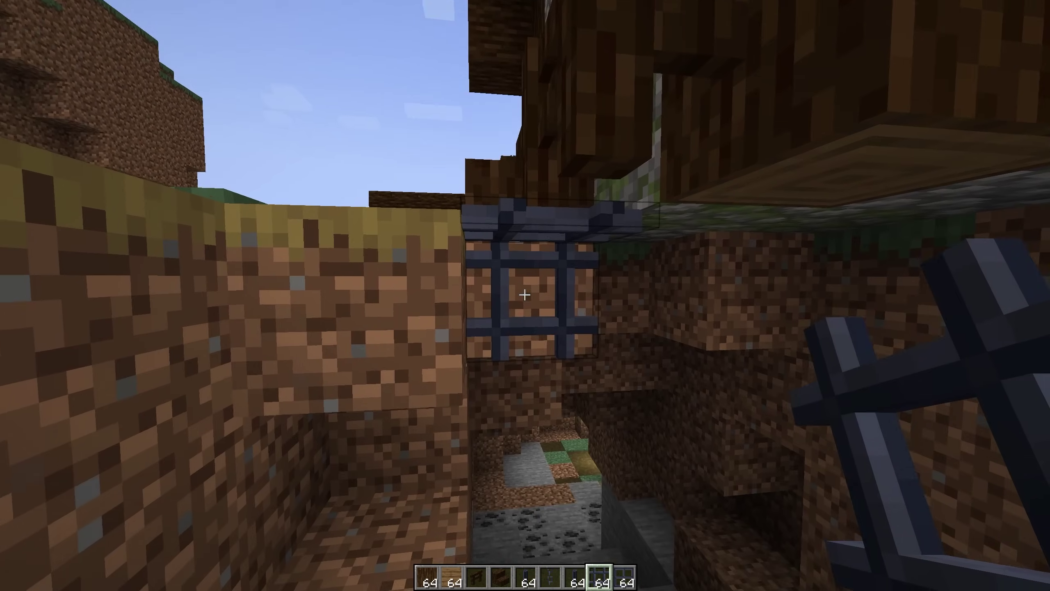
{"action": "left_click", "coordinate": [525, 294]}
{"action": "right_click", "coordinate": [525, 294]}
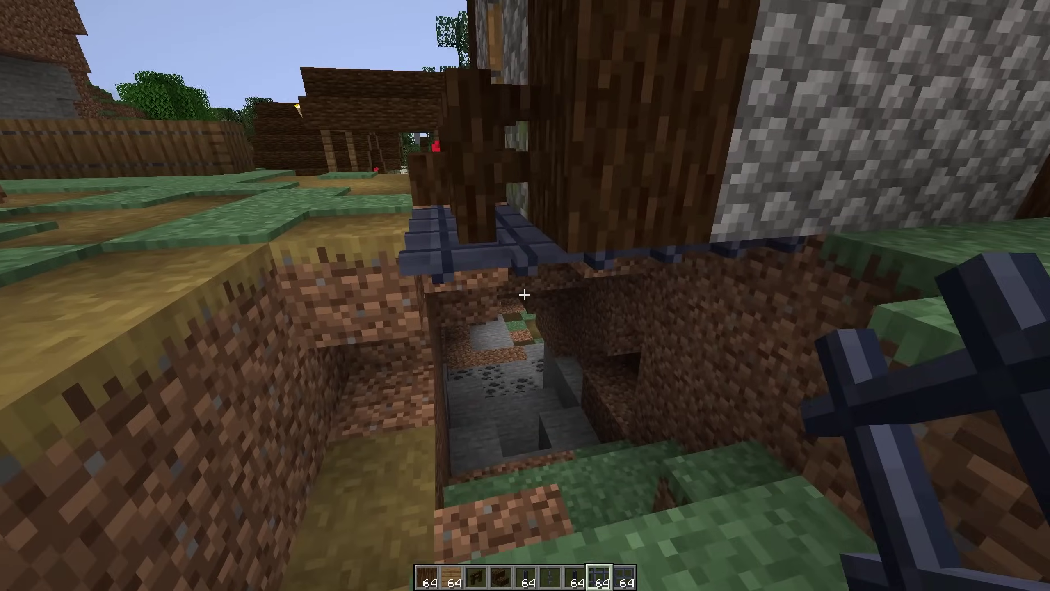
{"action": "key", "text": "7"}
{"action": "key", "text": "3"}
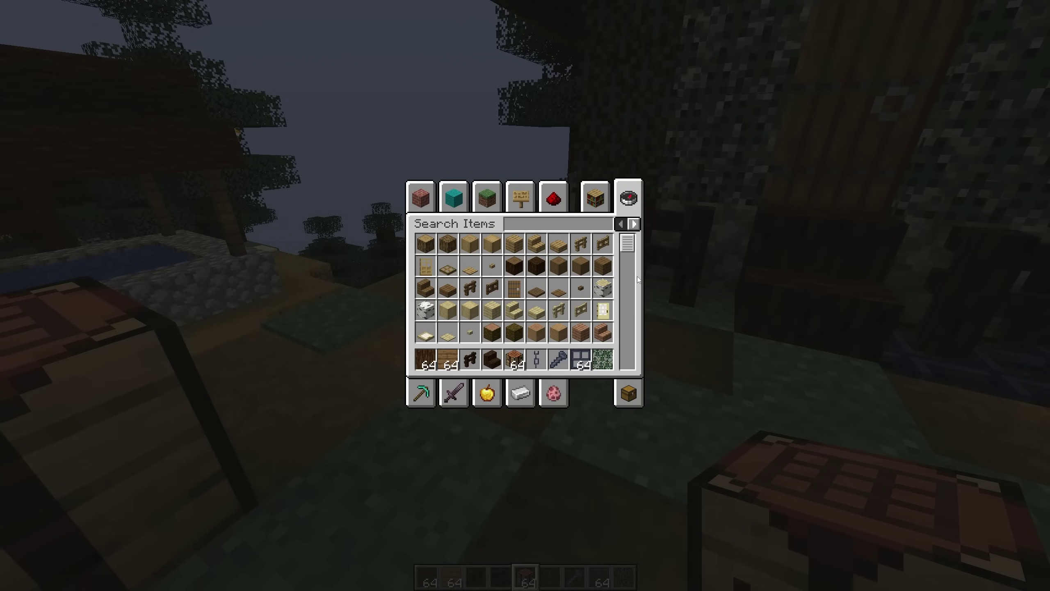
{"action": "type", "text": "crazy"}
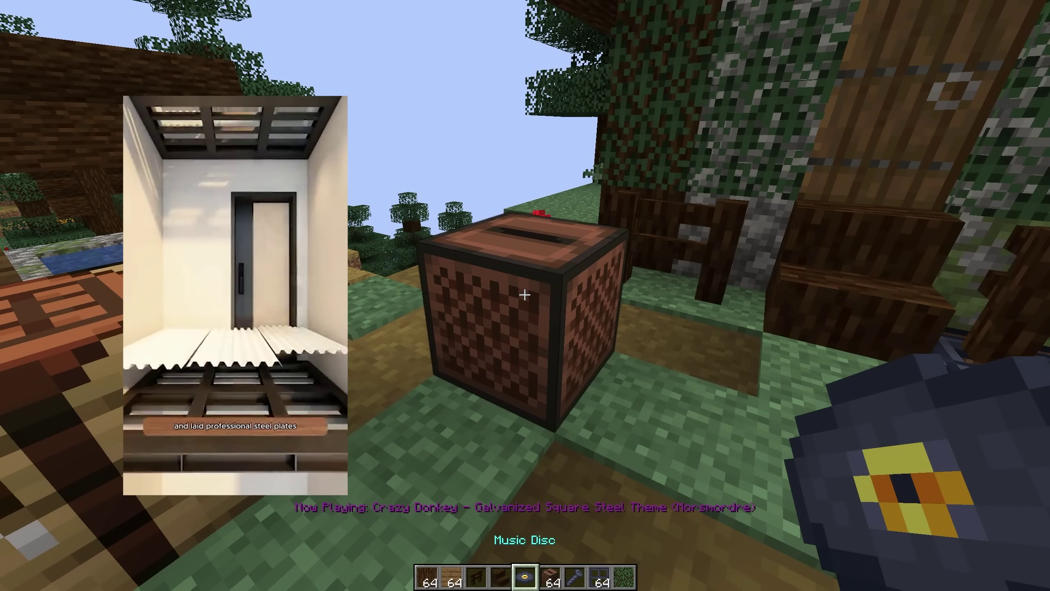
{"action": "scroll", "coordinate": [524, 295], "scroll_direction": "up", "scroll_amount": 1}
{"action": "scroll", "coordinate": [525, 294], "scroll_direction": "down", "scroll_amount": 4}
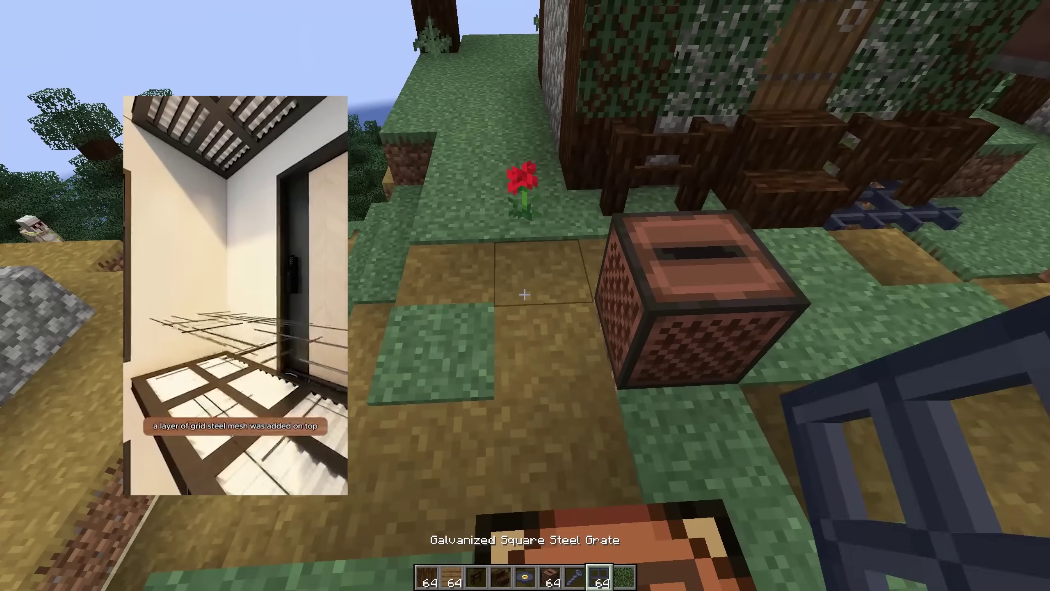
Place two galvanized steel grates and a steel block beside the jukebox
{"action": "right_click", "coordinate": [525, 295]}
{"action": "right_click", "coordinate": [524, 295]}
{"action": "scroll", "coordinate": [525, 295], "scroll_direction": "up", "scroll_amount": 2}
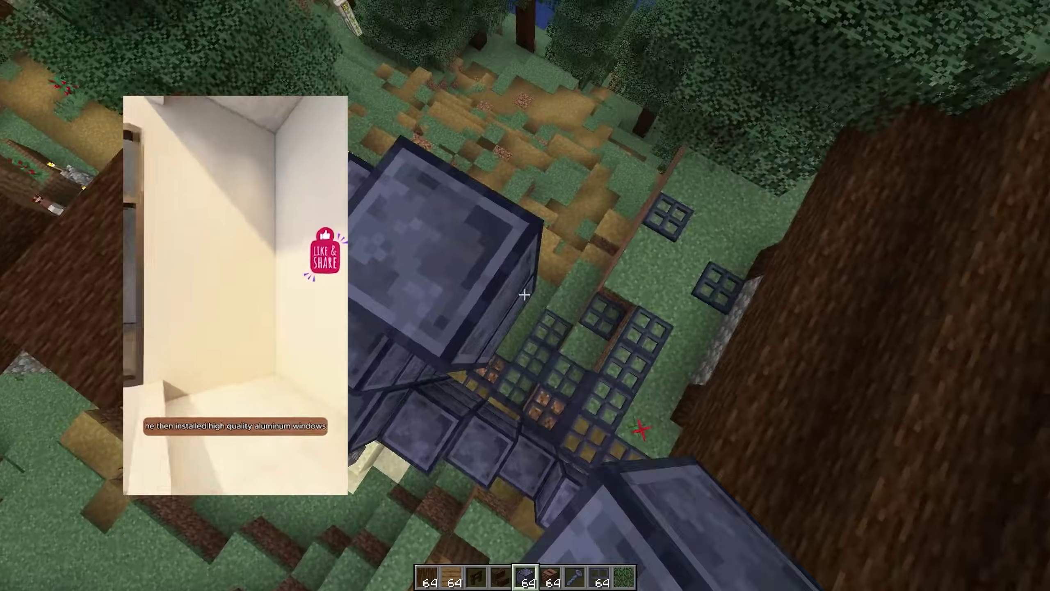
{"action": "right_click", "coordinate": [524, 295]}
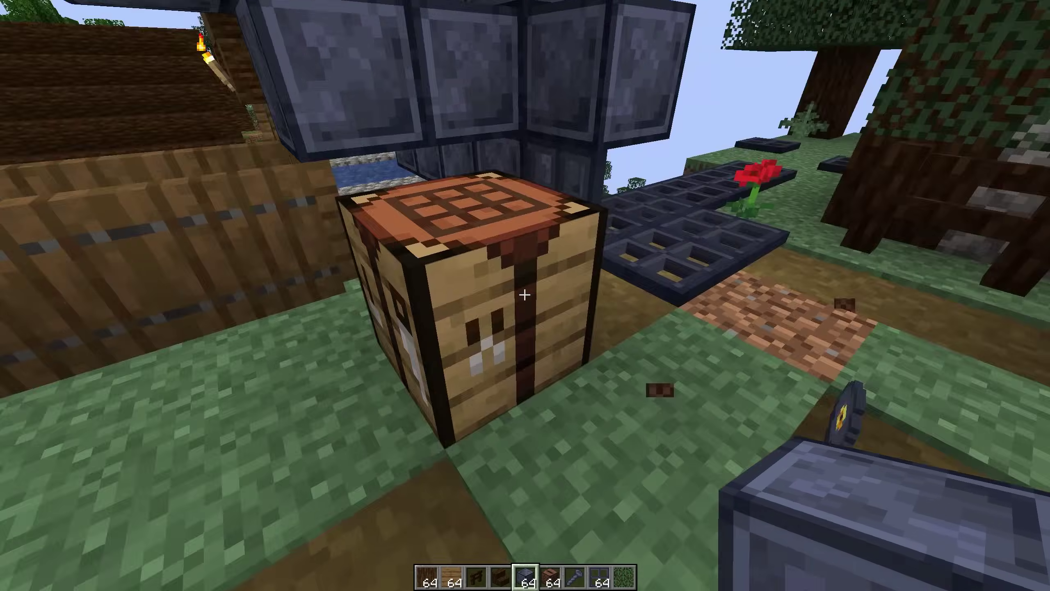
Preview three Galvanized Square Steel recipes at the crafting table, ending with the Beam
{"action": "right_click", "coordinate": [525, 295]}
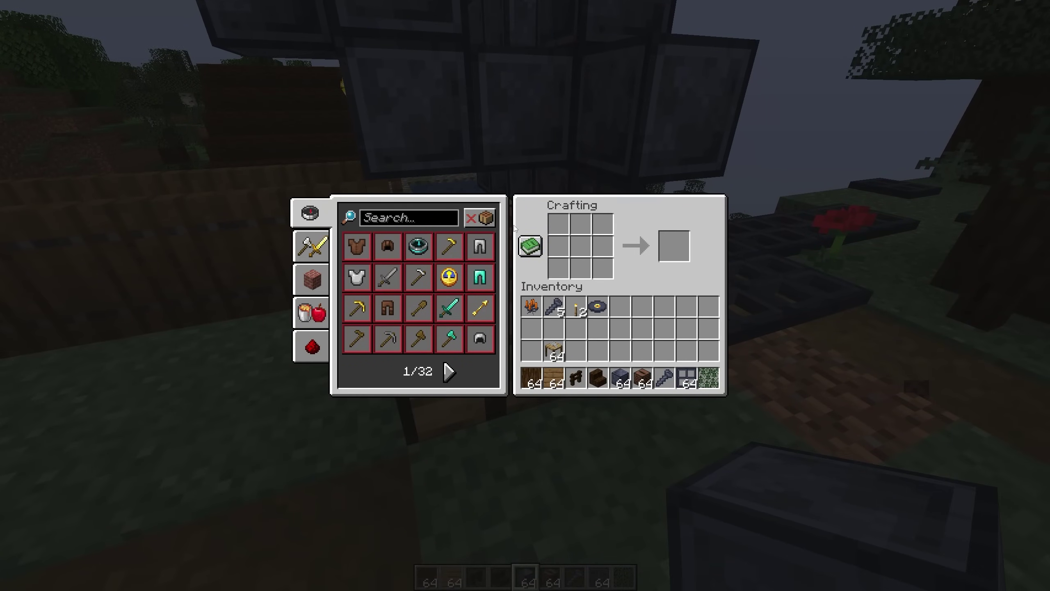
{"action": "type", "text": "gal"}
{"action": "left_click", "coordinate": [419, 247]}
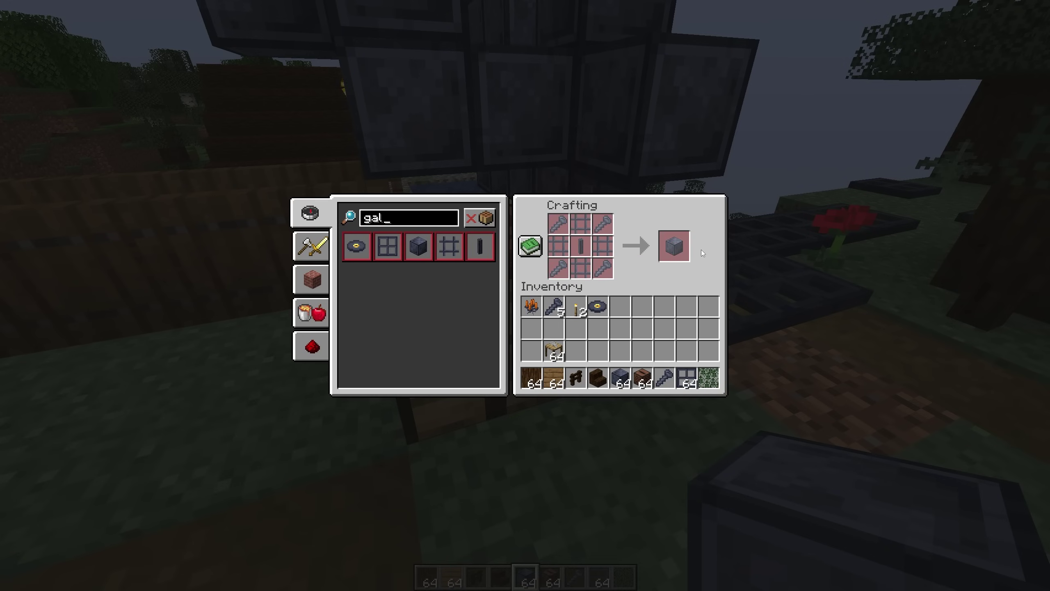
{"action": "left_click", "coordinate": [450, 246]}
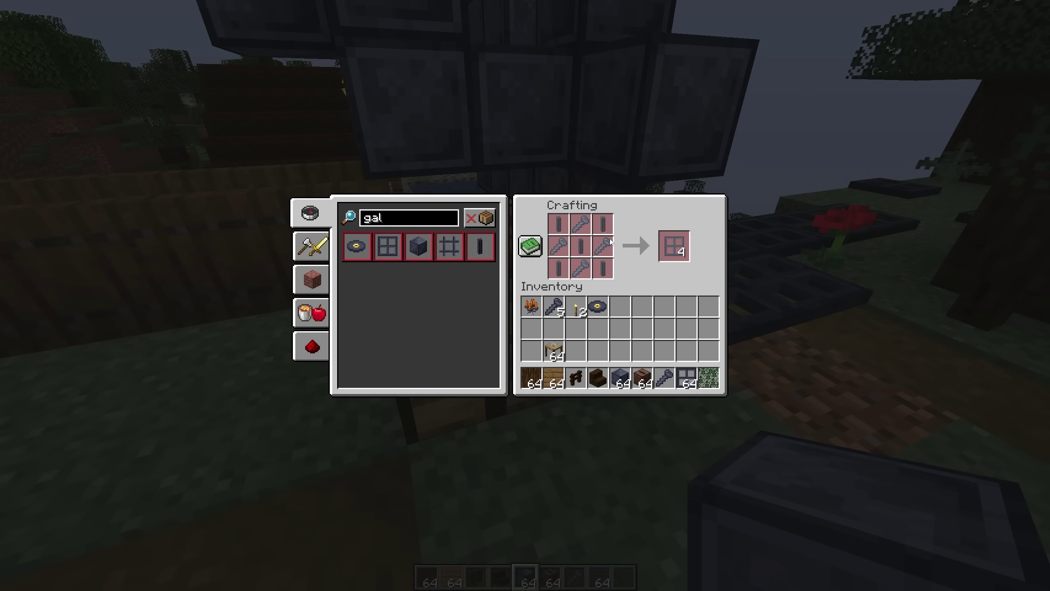
{"action": "left_click", "coordinate": [475, 257]}
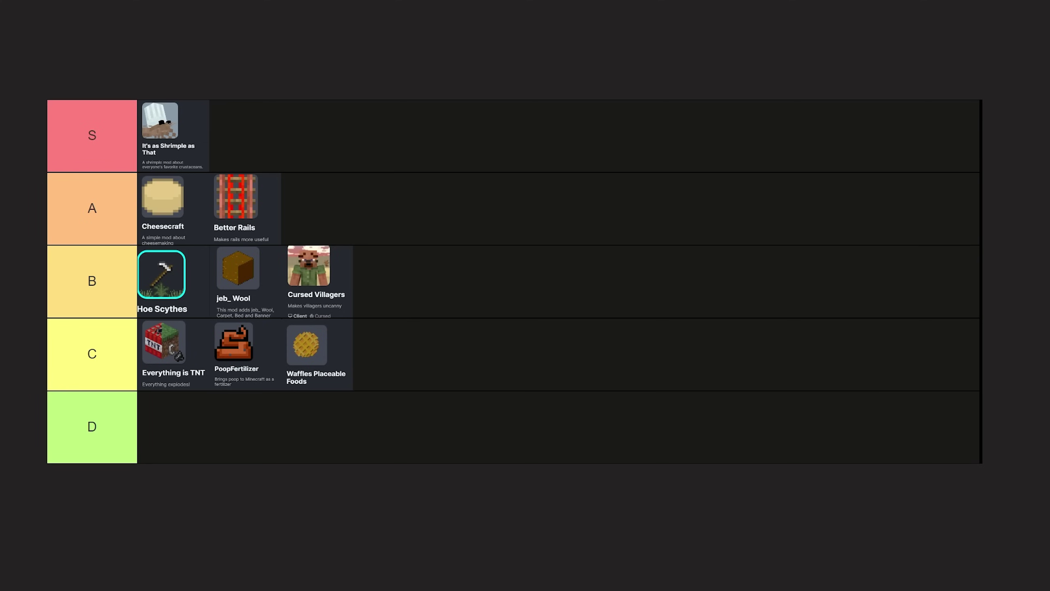
Move the Little John's: Galvanized Square Steel card up into the S row
{"action": "mouse_move", "coordinate": [307, 493]}
{"action": "left_mouse_down"}
{"action": "mouse_move", "coordinate": [421, 237]}
{"action": "mouse_move", "coordinate": [344, 169]}
{"action": "mouse_move", "coordinate": [359, 177]}
{"action": "mouse_move", "coordinate": [243, 148]}
{"action": "left_mouse_up"}
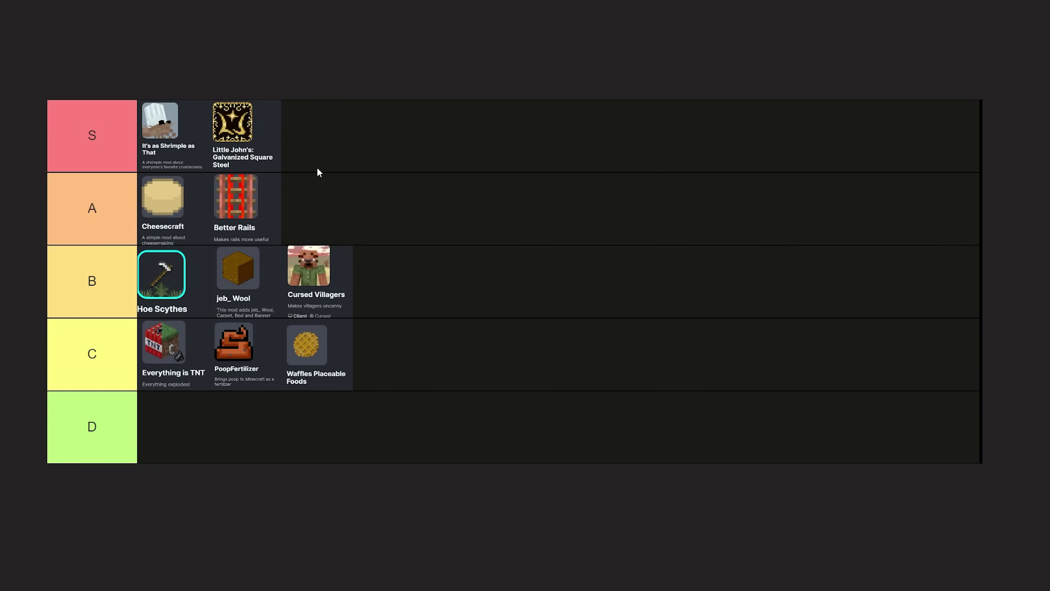